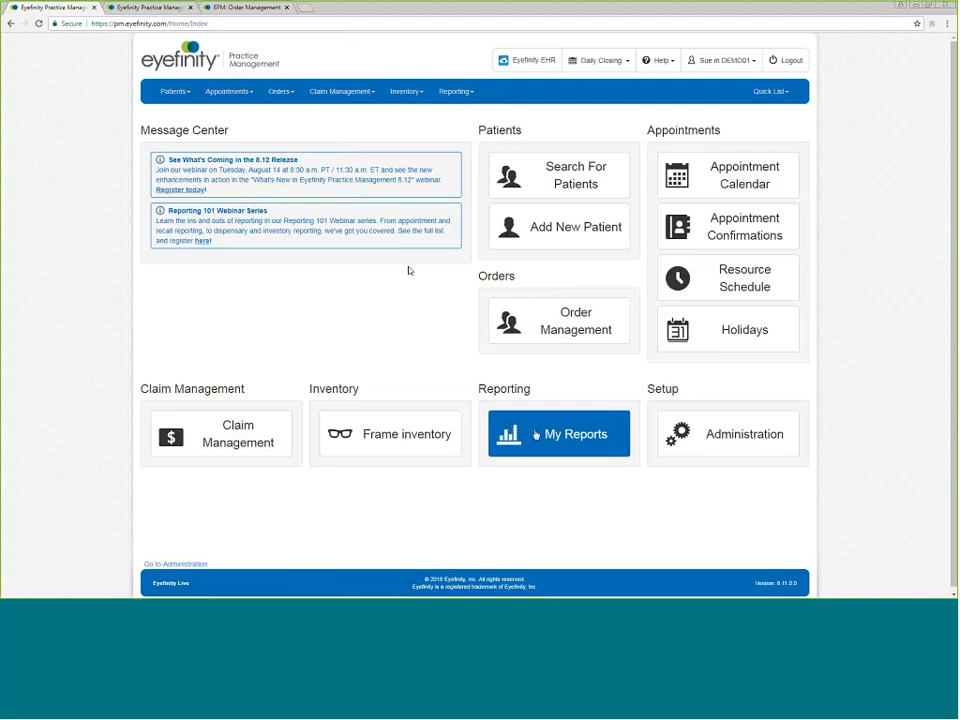
Open the Current Patient Orders report from My Reports under Dispensary Reports.
{"action": "left_click", "coordinate": [536, 435]}
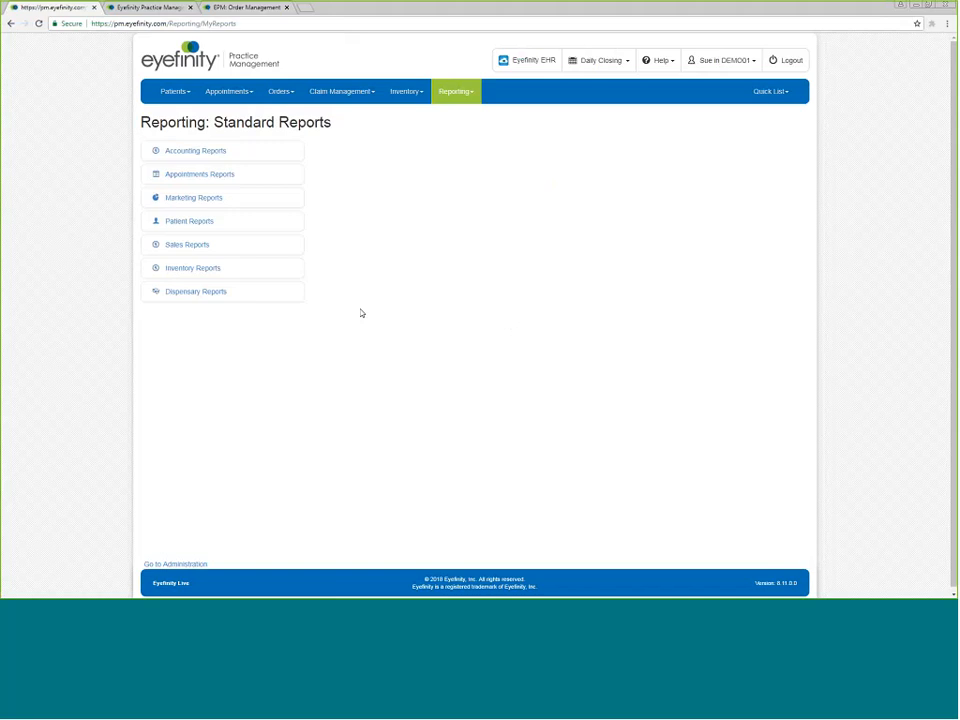
{"action": "left_click", "coordinate": [191, 301]}
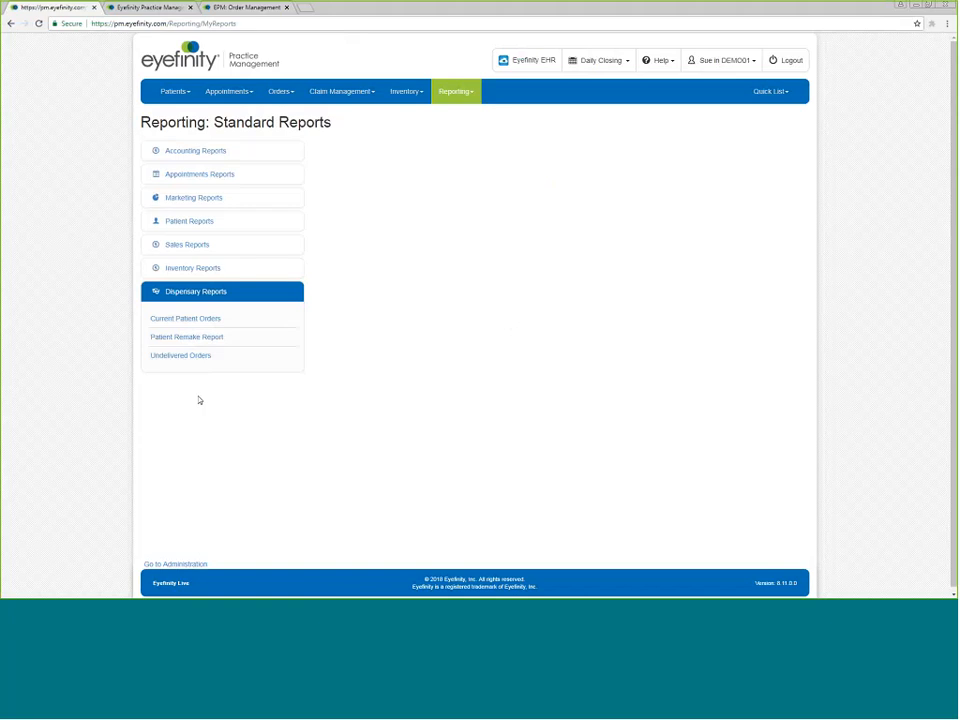
{"action": "left_click", "coordinate": [184, 320]}
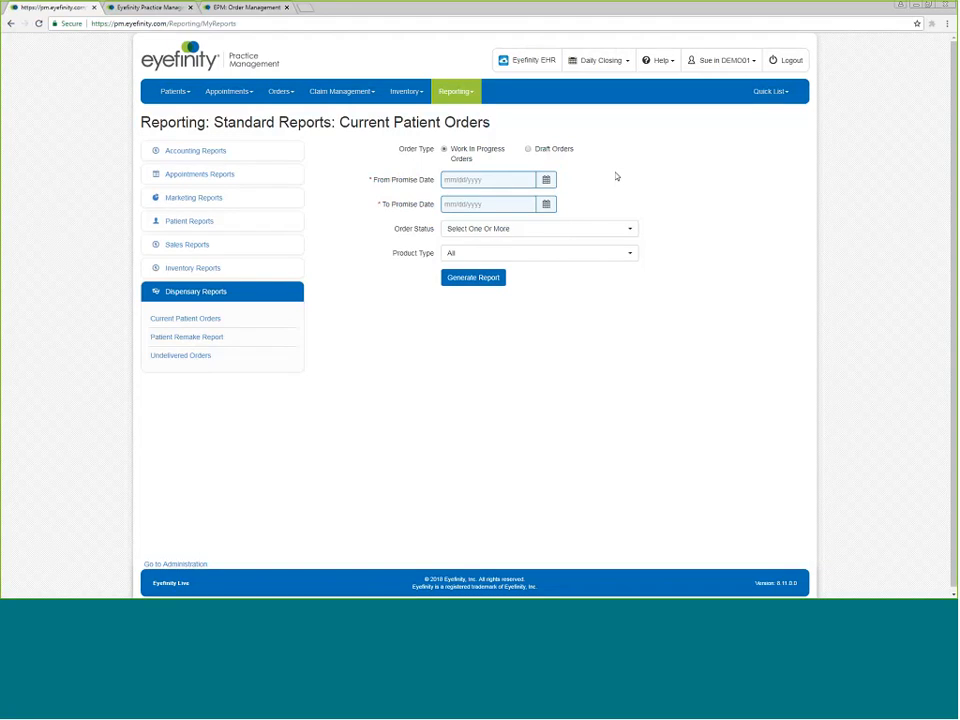
Set the promise date range from 7/11/2018 to 8/15/2018.
{"action": "left_click", "coordinate": [548, 183]}
{"action": "left_click", "coordinate": [451, 198]}
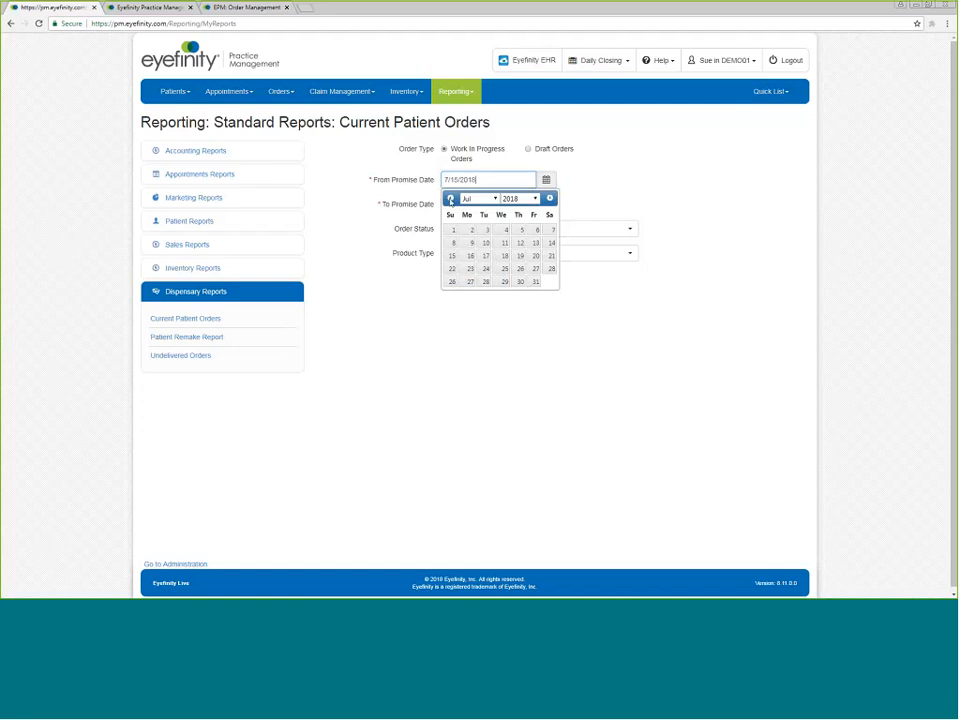
{"action": "left_click", "coordinate": [504, 244]}
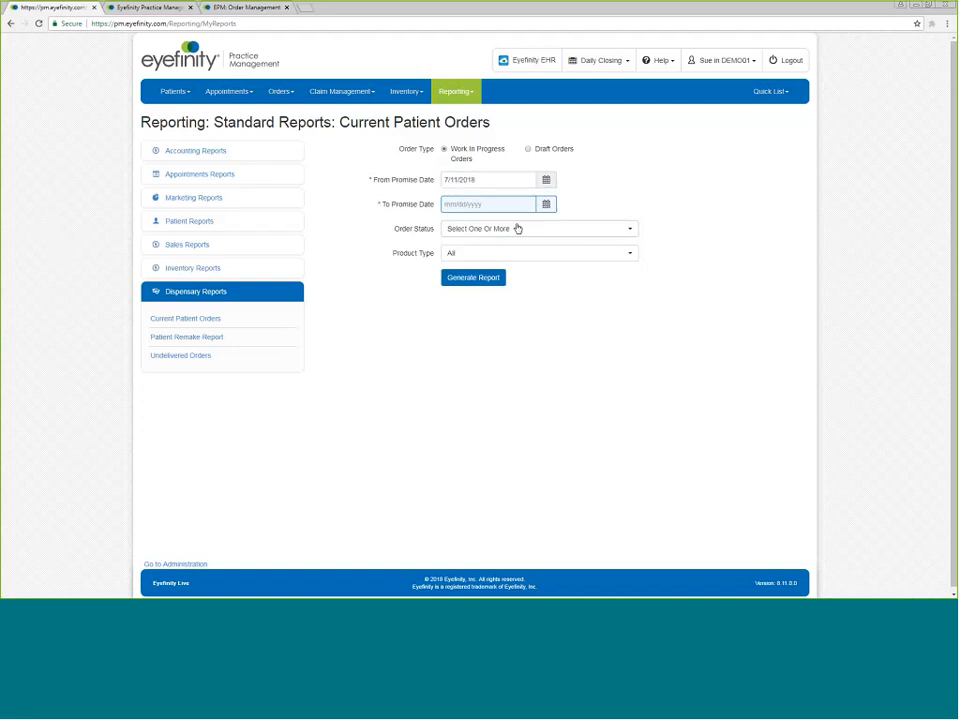
{"action": "left_click", "coordinate": [546, 204]}
{"action": "left_click", "coordinate": [505, 280]}
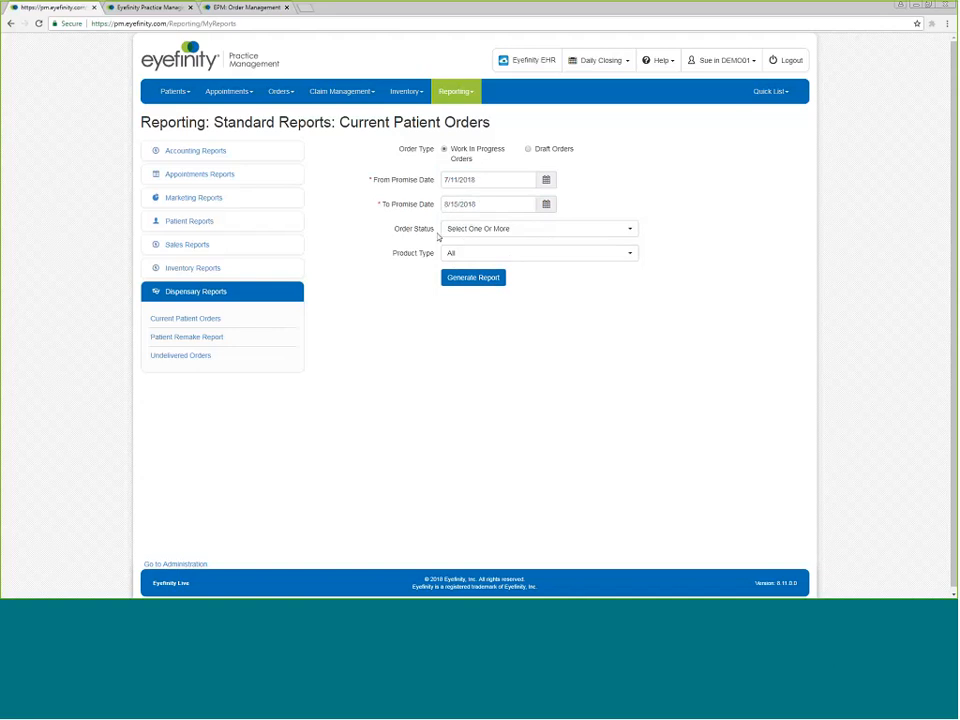
Set the order status filter to Hold and Lab On Hold.
{"action": "left_click", "coordinate": [632, 230]}
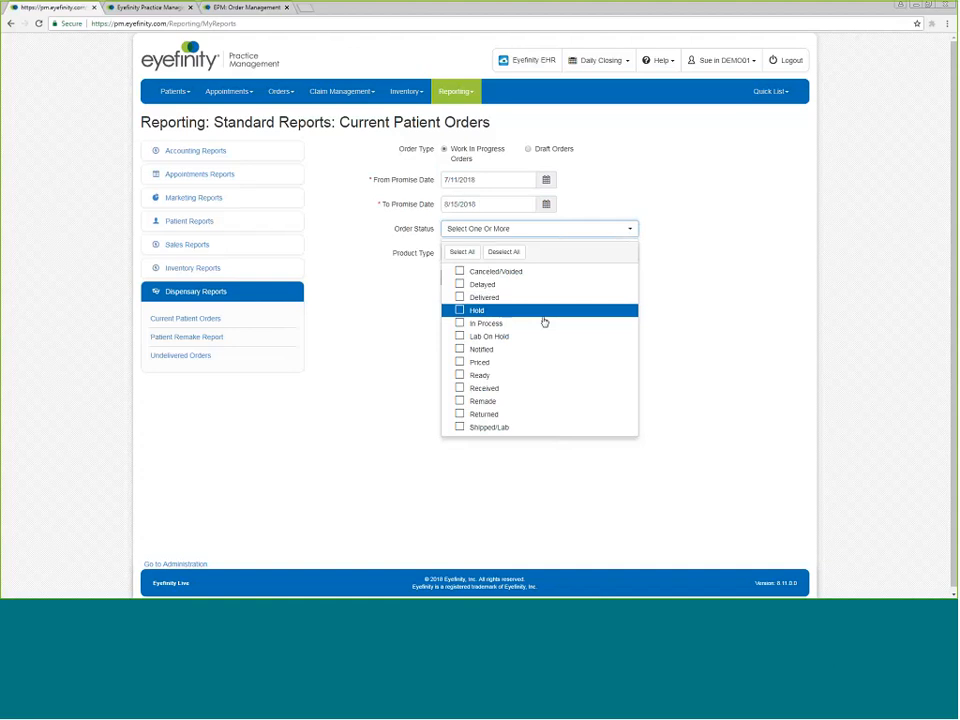
{"action": "left_click", "coordinate": [461, 312]}
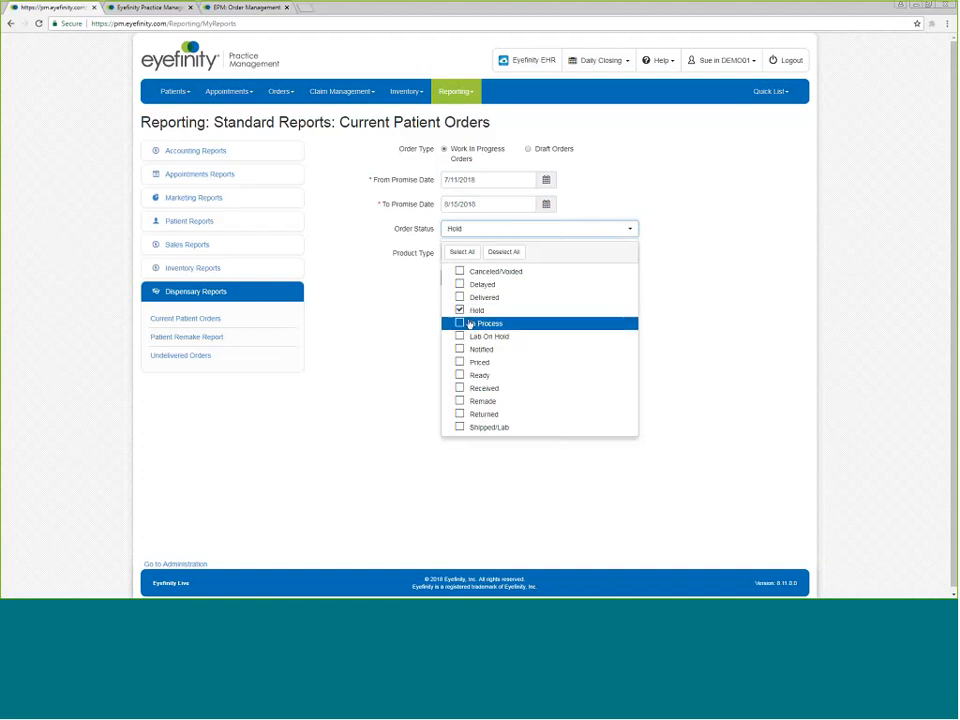
{"action": "left_click", "coordinate": [460, 337]}
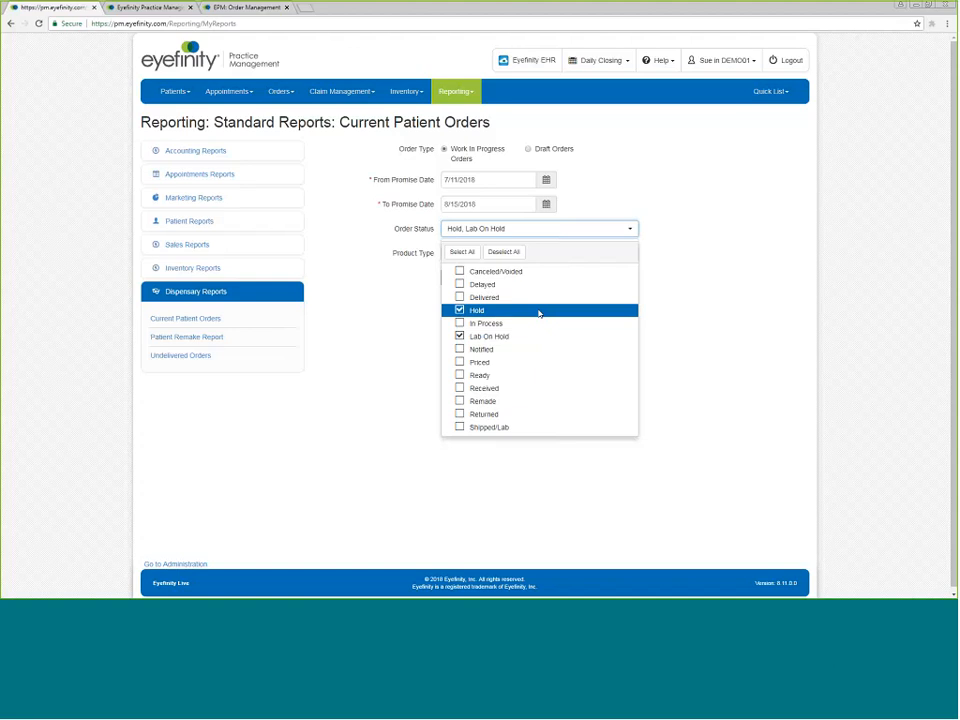
{"action": "left_click", "coordinate": [600, 311]}
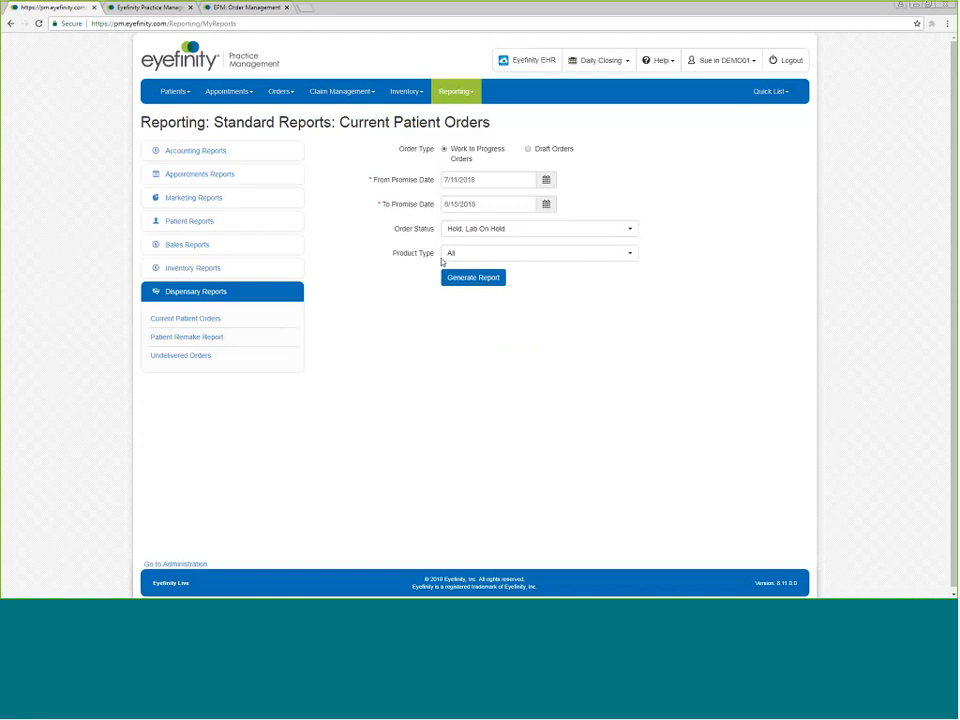
Keep the product type as All, generate the report, and close the report window.
{"action": "left_click", "coordinate": [630, 257]}
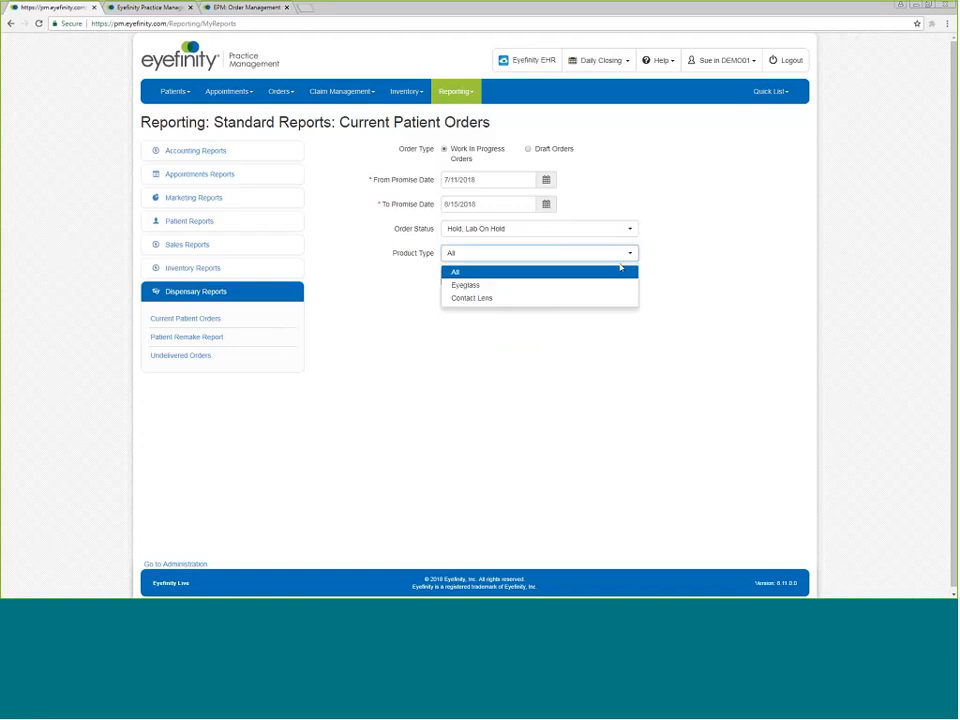
{"action": "left_click", "coordinate": [521, 272]}
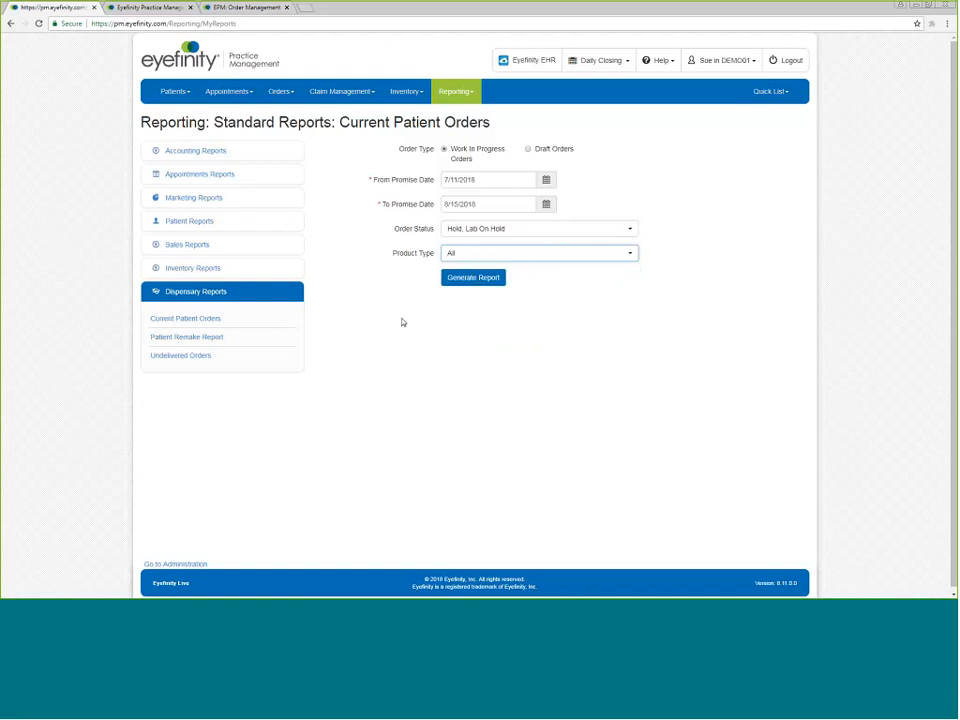
{"action": "key", "text": "Tab"}
{"action": "key", "text": "Return"}
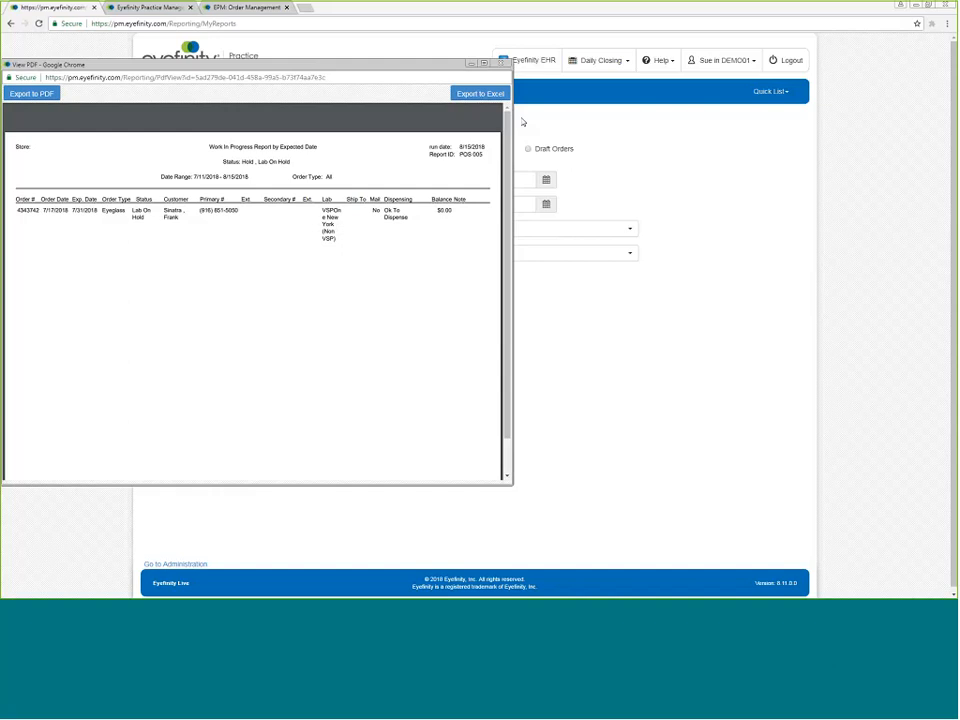
{"action": "left_click", "coordinate": [501, 64]}
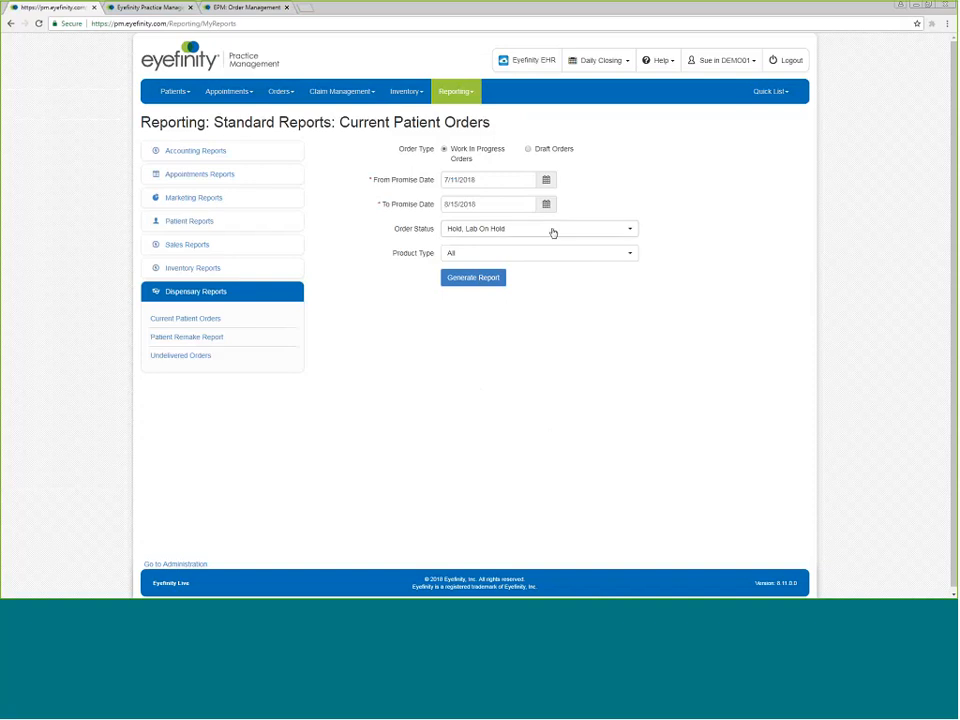
Change the order status filter to In Process only.
{"action": "left_click", "coordinate": [630, 232]}
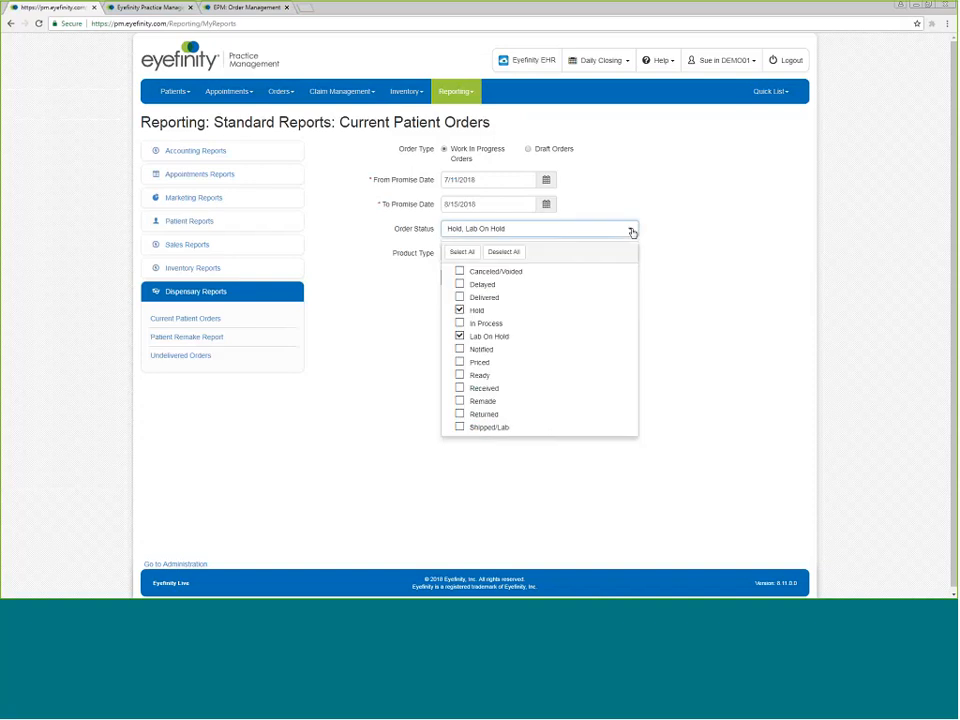
{"action": "left_click", "coordinate": [461, 252]}
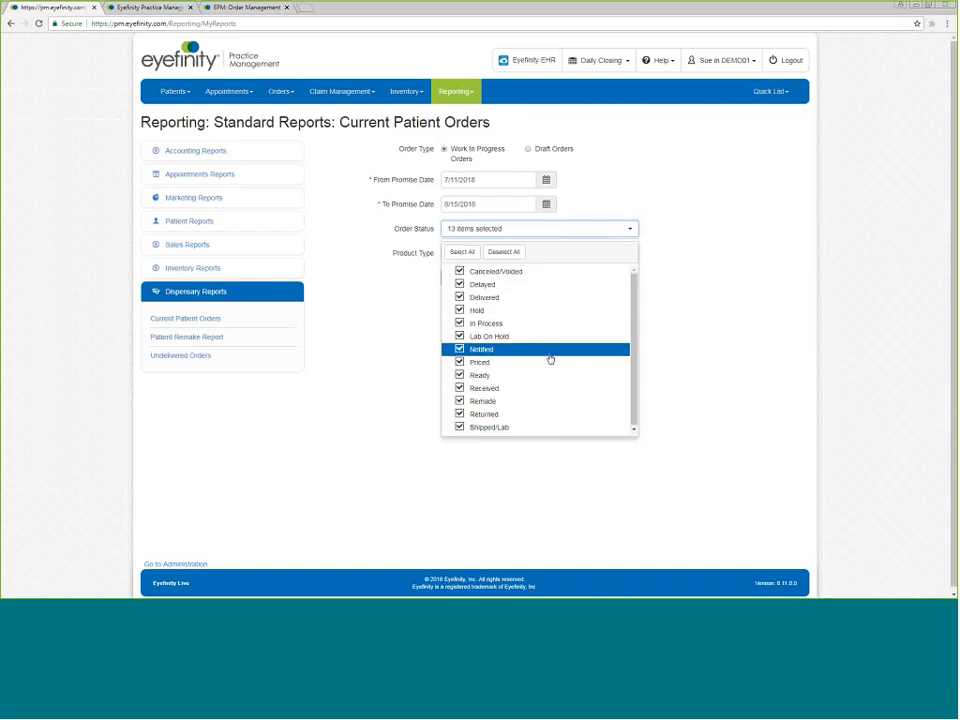
{"action": "left_click", "coordinate": [503, 252]}
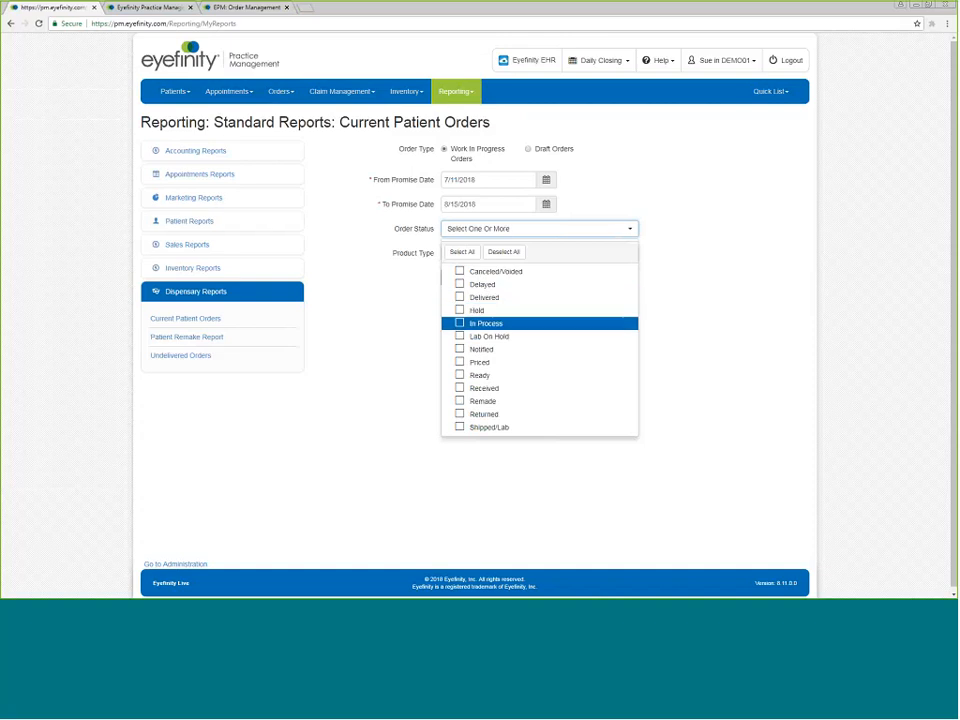
{"action": "left_click", "coordinate": [459, 324]}
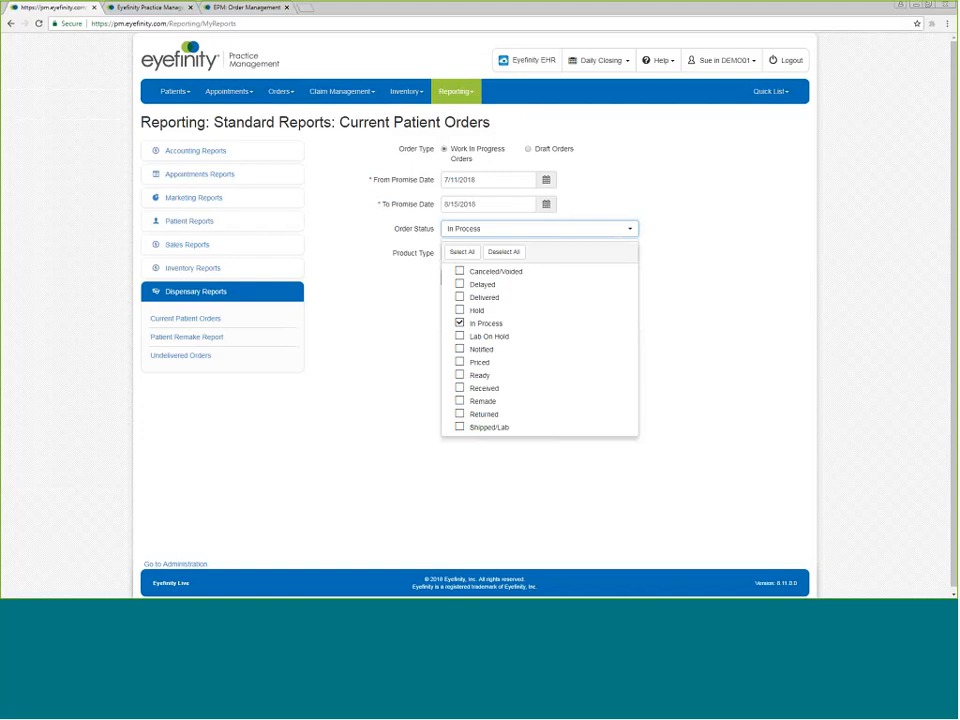
{"action": "left_click", "coordinate": [651, 282]}
Generate the In Process report and close the report window.
{"action": "left_click", "coordinate": [474, 278]}
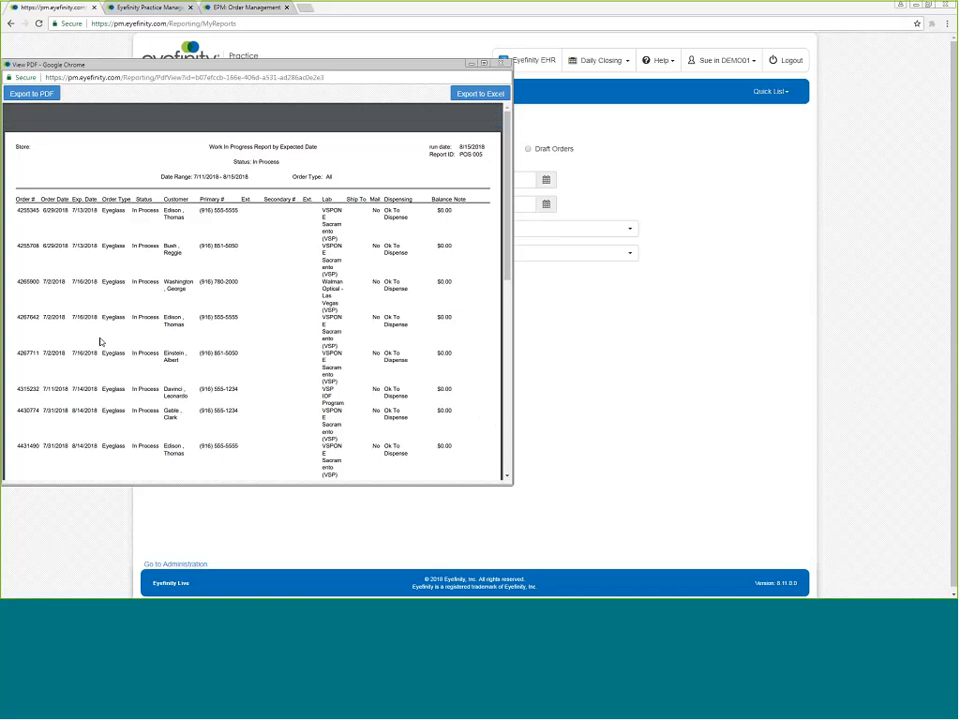
{"action": "mouse_move", "coordinate": [450, 440]}
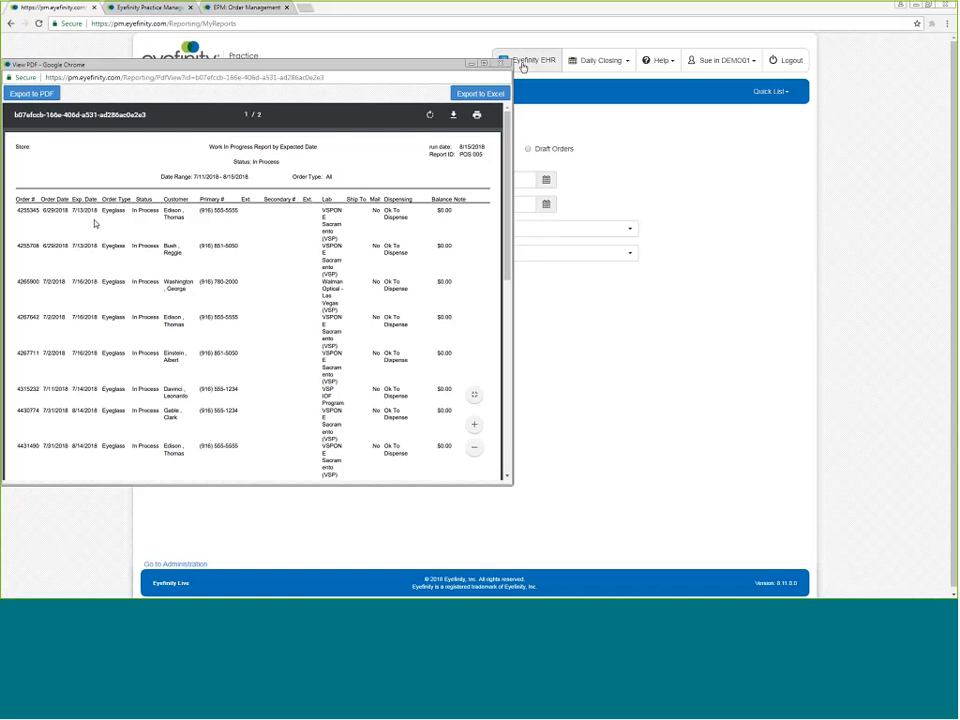
{"action": "left_click", "coordinate": [502, 64]}
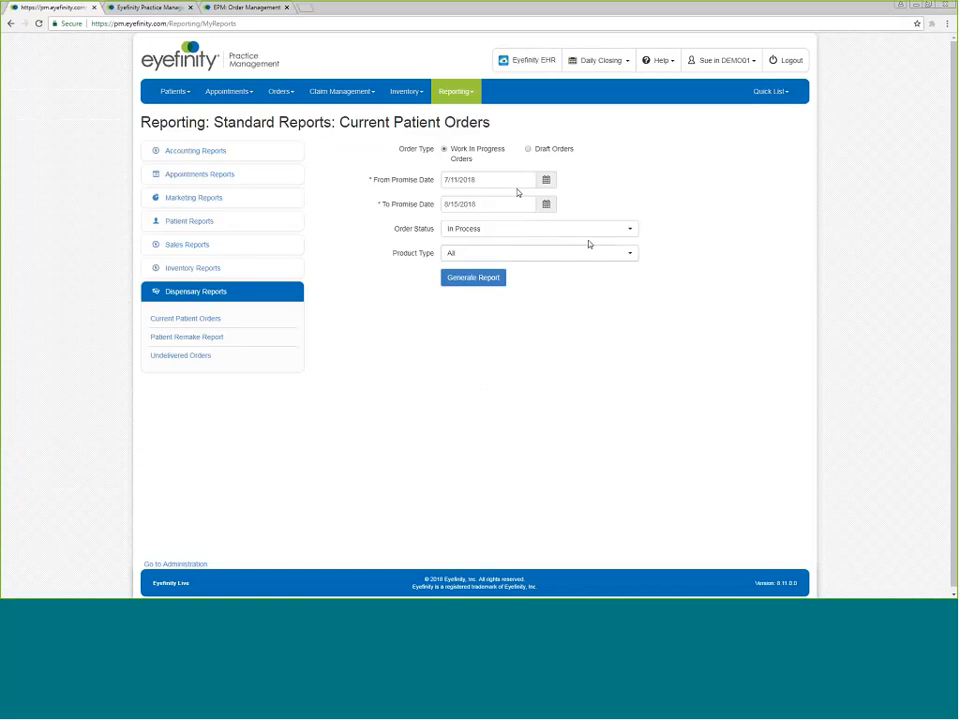
Change the order status filter to Notified and Received.
{"action": "left_click", "coordinate": [630, 230]}
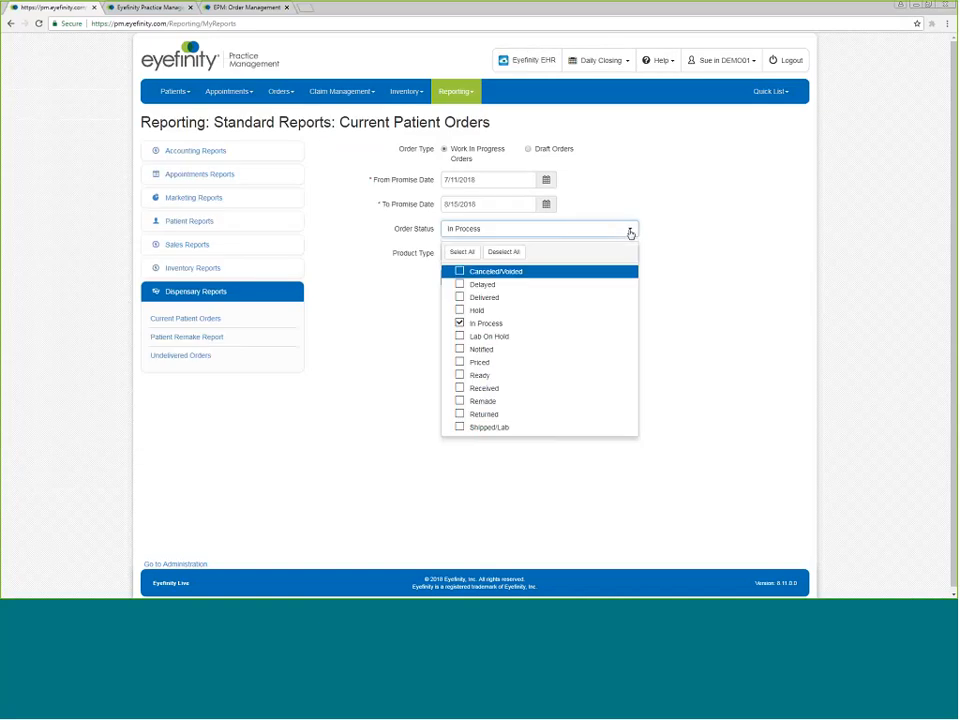
{"action": "left_click", "coordinate": [505, 253]}
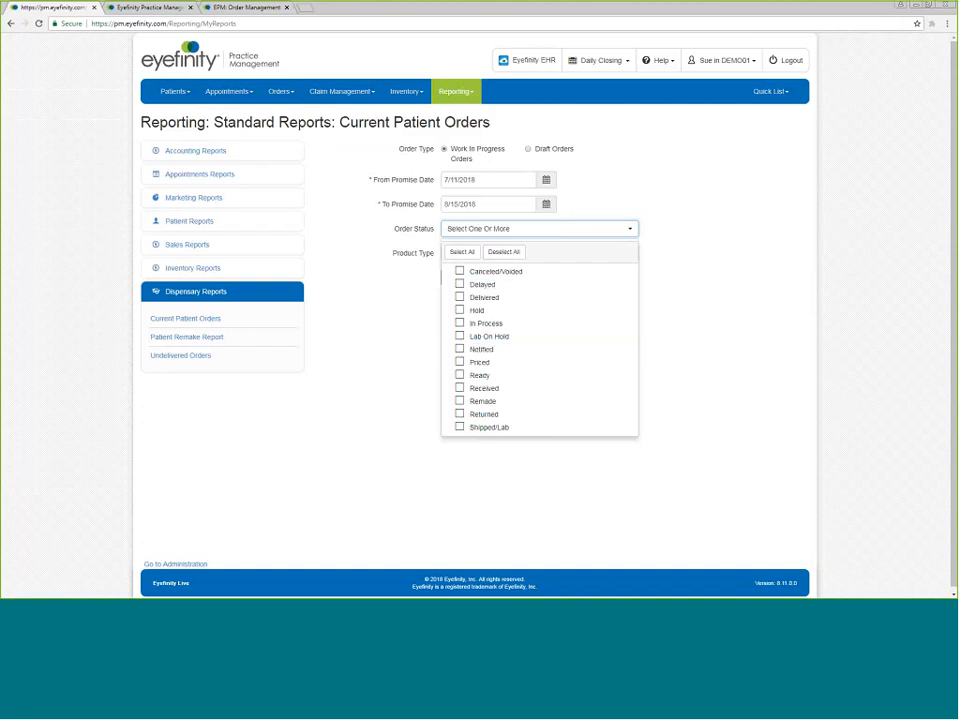
{"action": "left_click", "coordinate": [460, 393]}
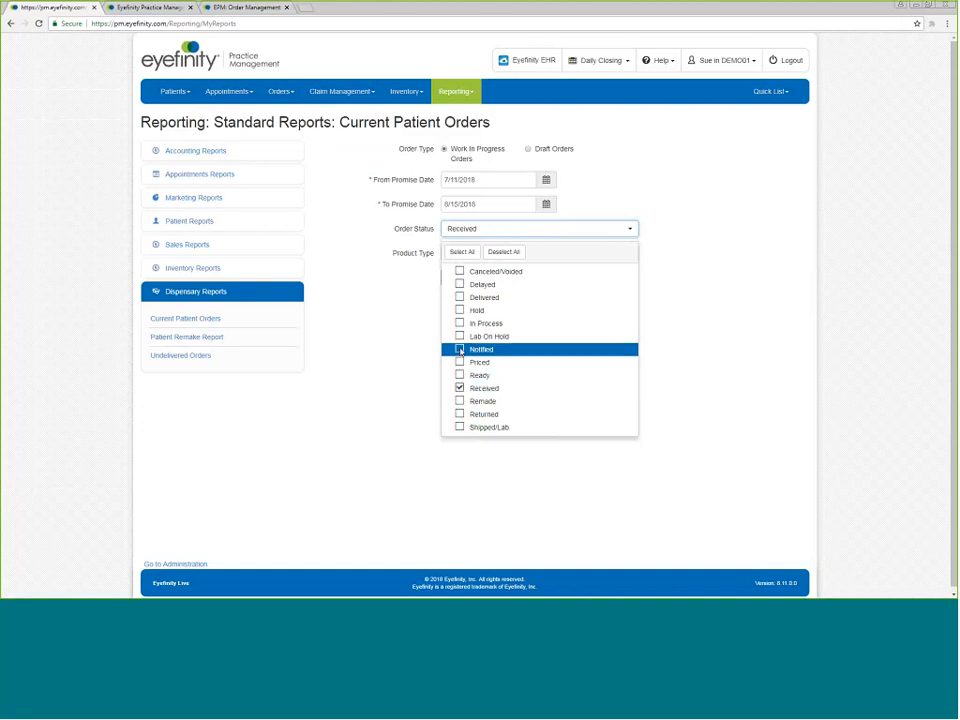
{"action": "left_click", "coordinate": [460, 350]}
{"action": "left_click", "coordinate": [690, 302]}
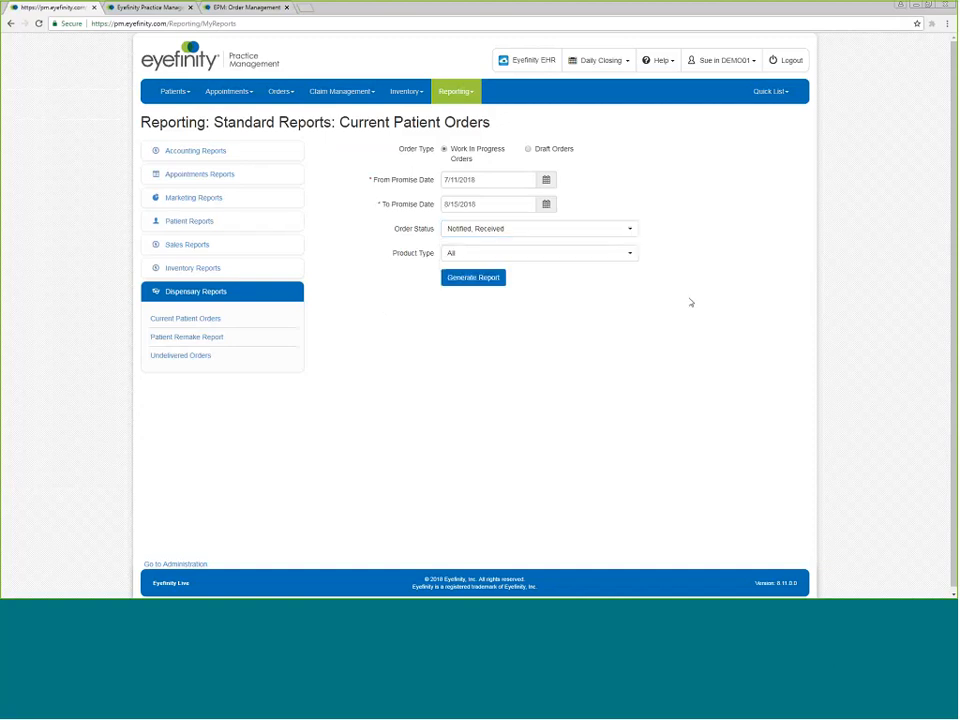
Generate the report, scroll through its pages, and close the report window.
{"action": "left_click", "coordinate": [471, 278]}
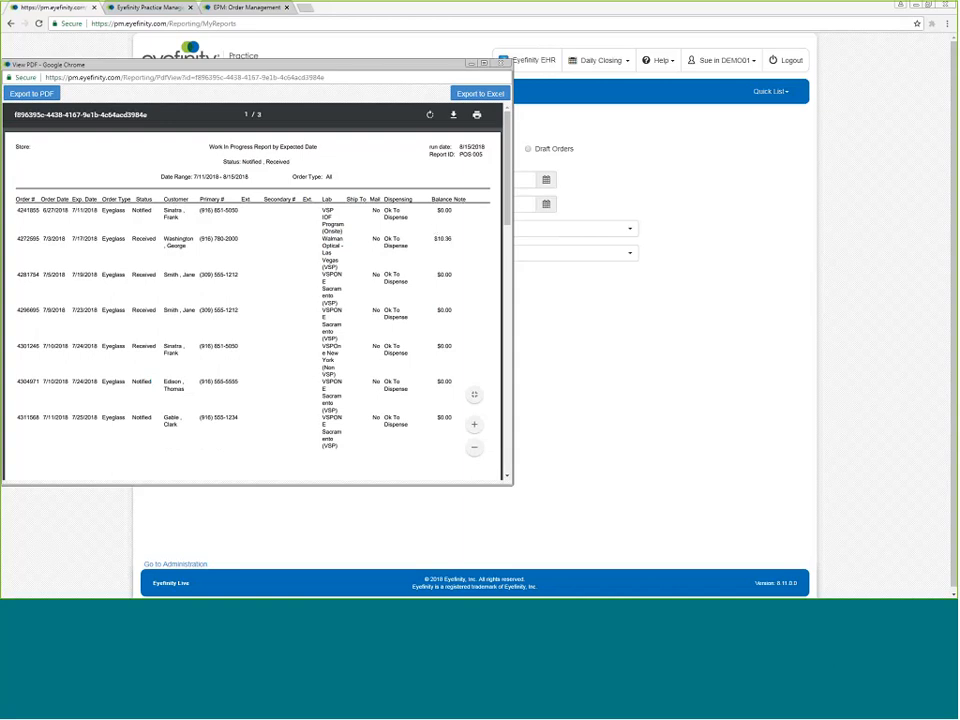
{"action": "scroll", "coordinate": [282, 255], "scroll_direction": "down", "scroll_amount": 15}
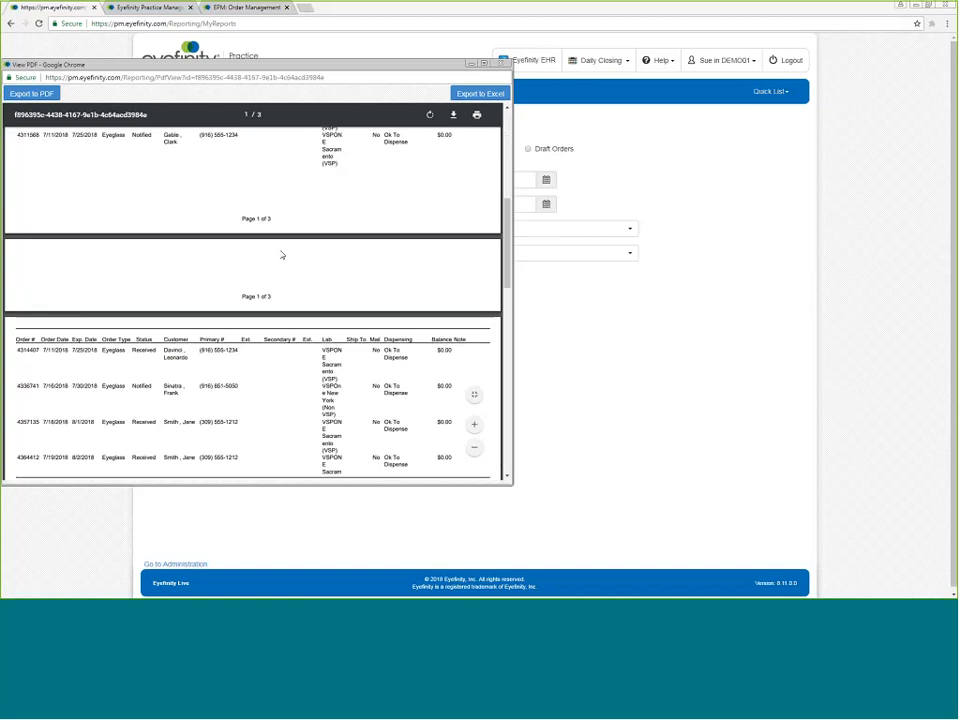
{"action": "scroll", "coordinate": [282, 255], "scroll_direction": "up", "scroll_amount": 10}
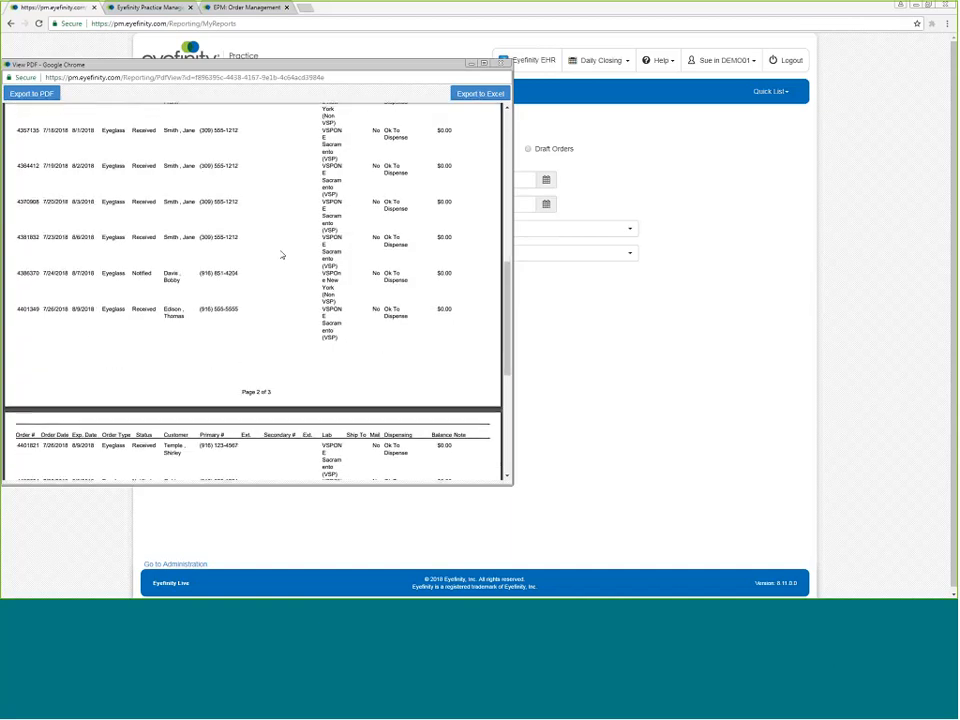
{"action": "scroll", "coordinate": [282, 255], "scroll_direction": "up", "scroll_amount": 8}
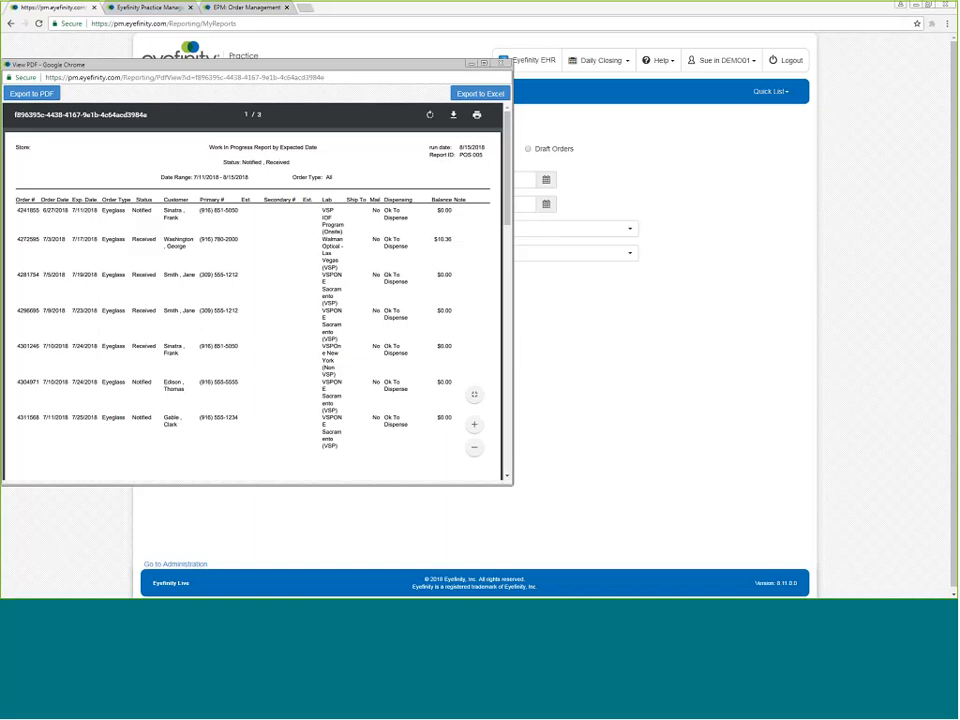
{"action": "left_click", "coordinate": [500, 64]}
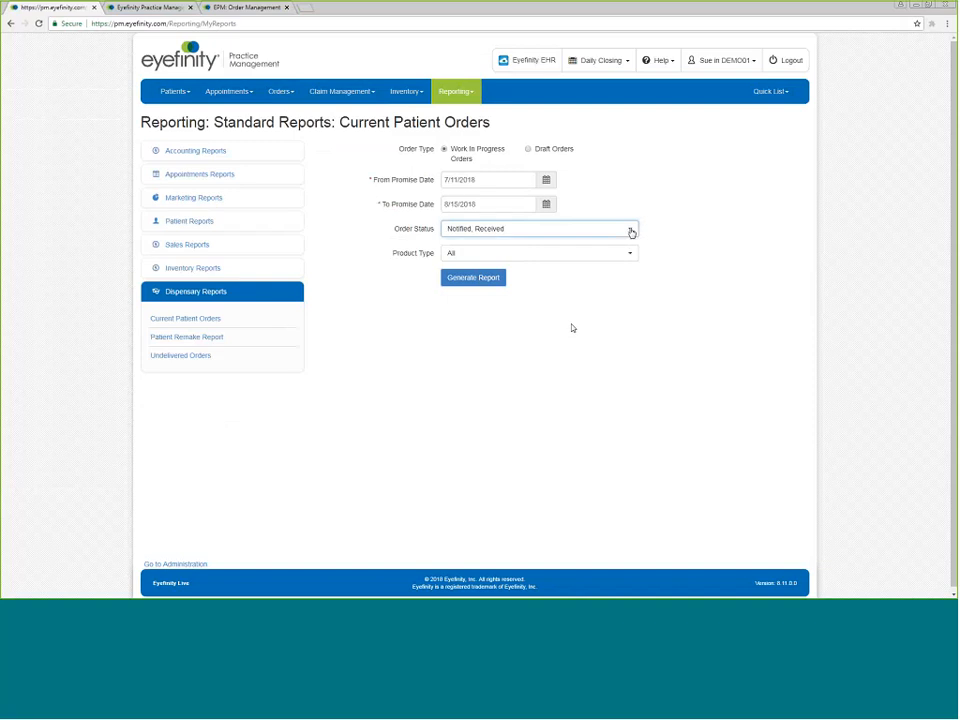
Change the order status filter to Ready only.
{"action": "left_click", "coordinate": [631, 231]}
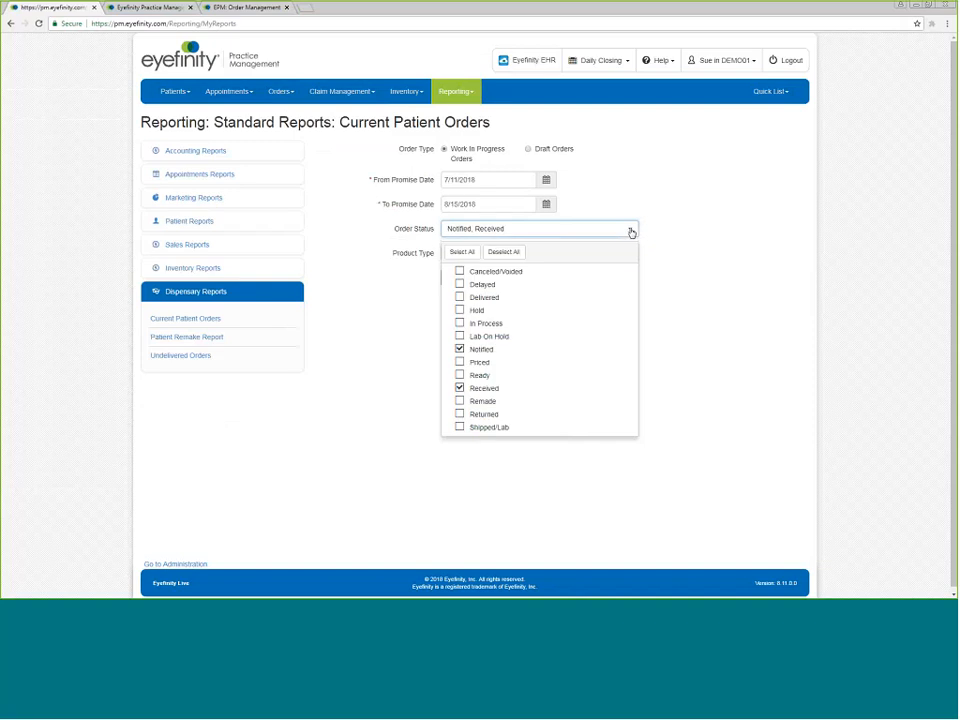
{"action": "left_click", "coordinate": [505, 259]}
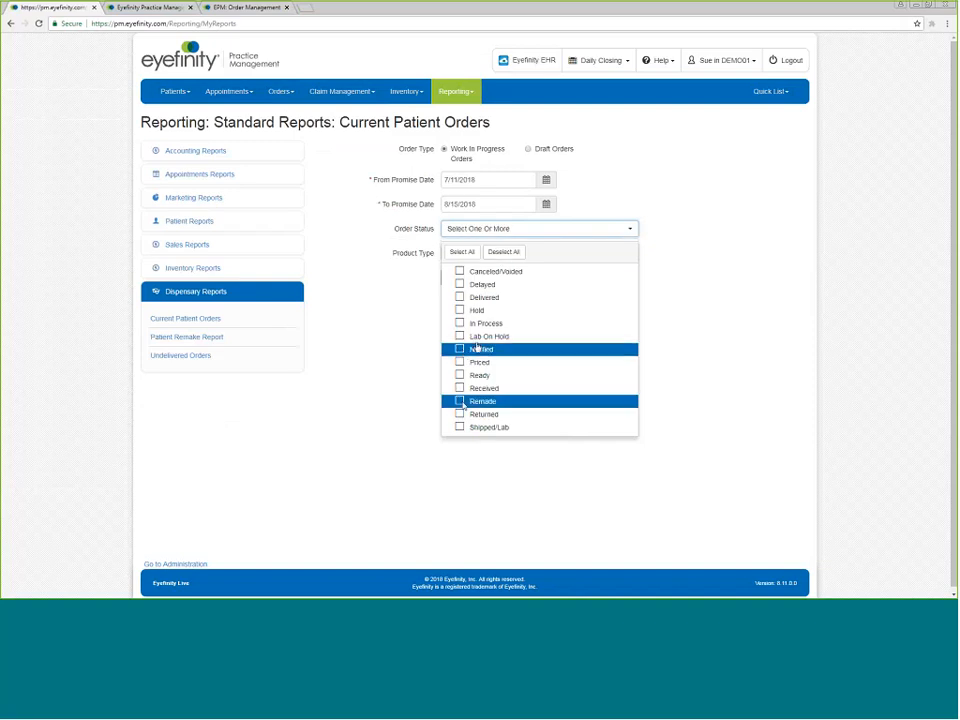
{"action": "left_click", "coordinate": [459, 285]}
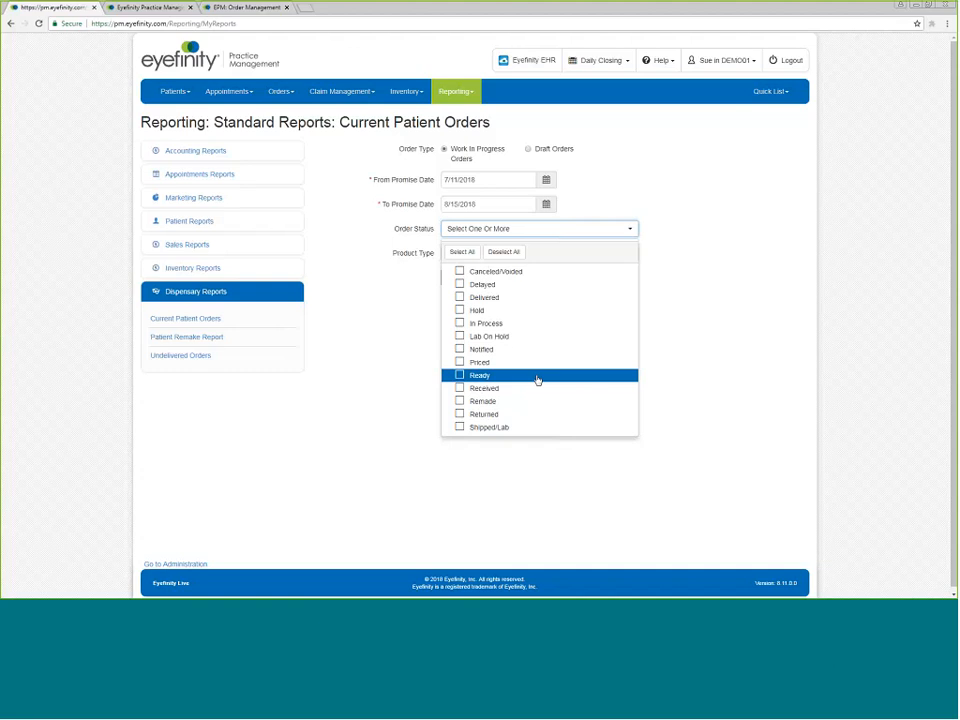
{"action": "left_click", "coordinate": [459, 375]}
{"action": "left_click", "coordinate": [703, 318]}
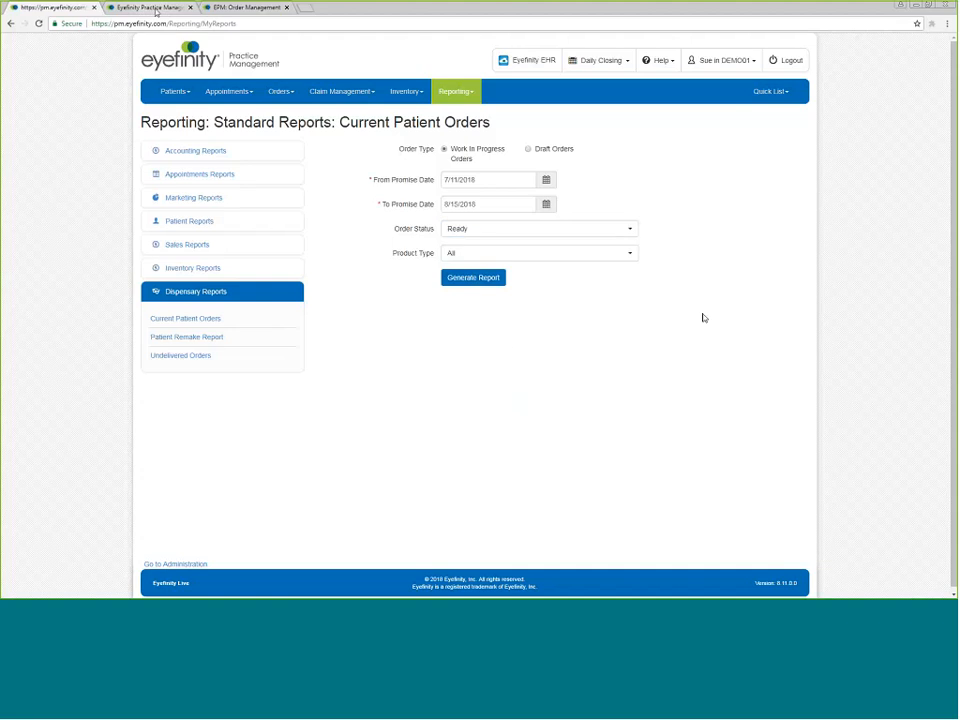
Switch to the second Eyefinity Practice Management browser tab.
{"action": "left_click", "coordinate": [153, 9]}
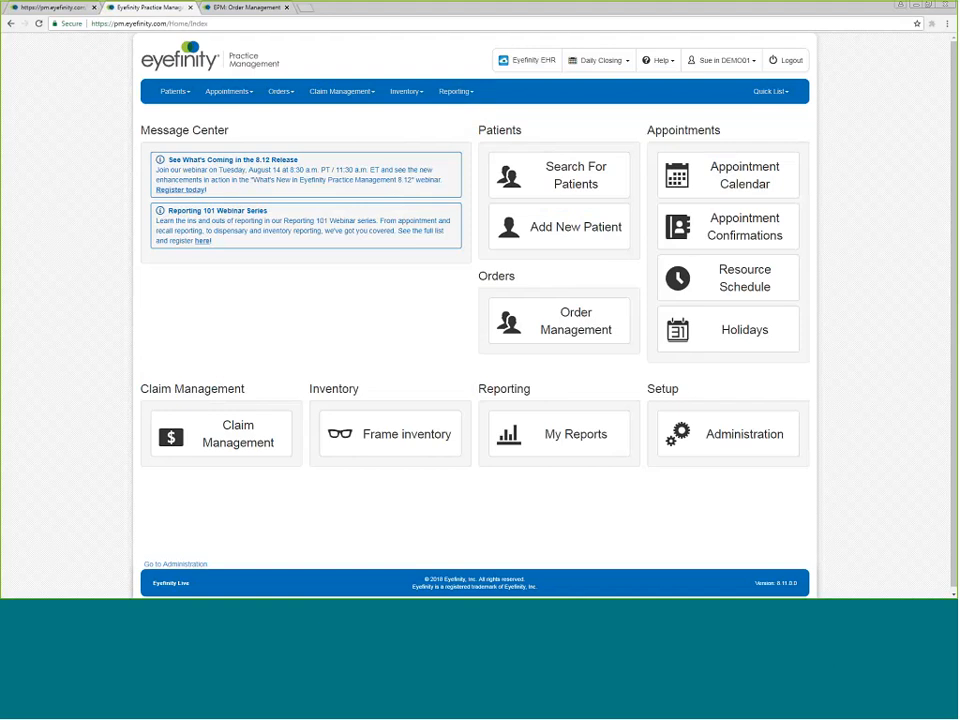
Open the Optical Labs setup for office DEMO01 in Administration.
{"action": "left_click", "coordinate": [175, 564]}
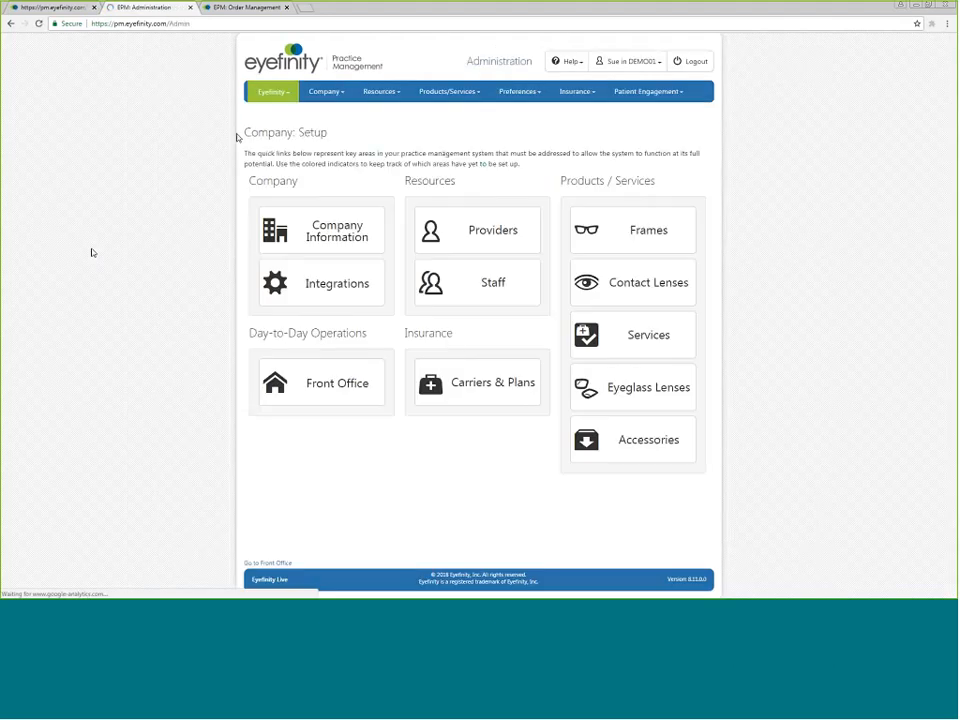
{"action": "left_click", "coordinate": [271, 91]}
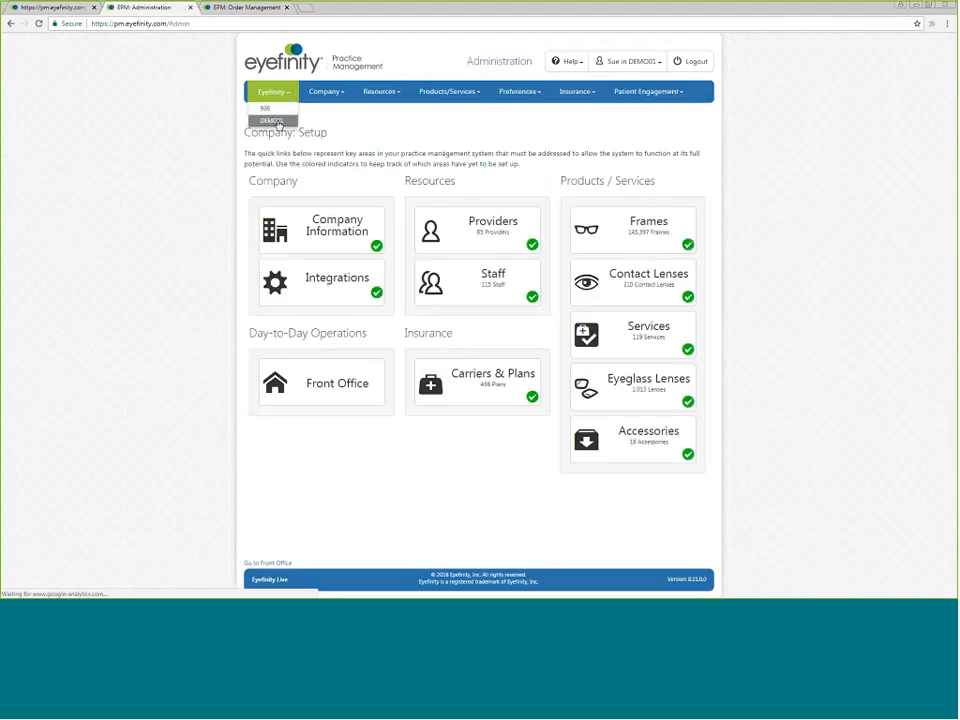
{"action": "left_click", "coordinate": [272, 120]}
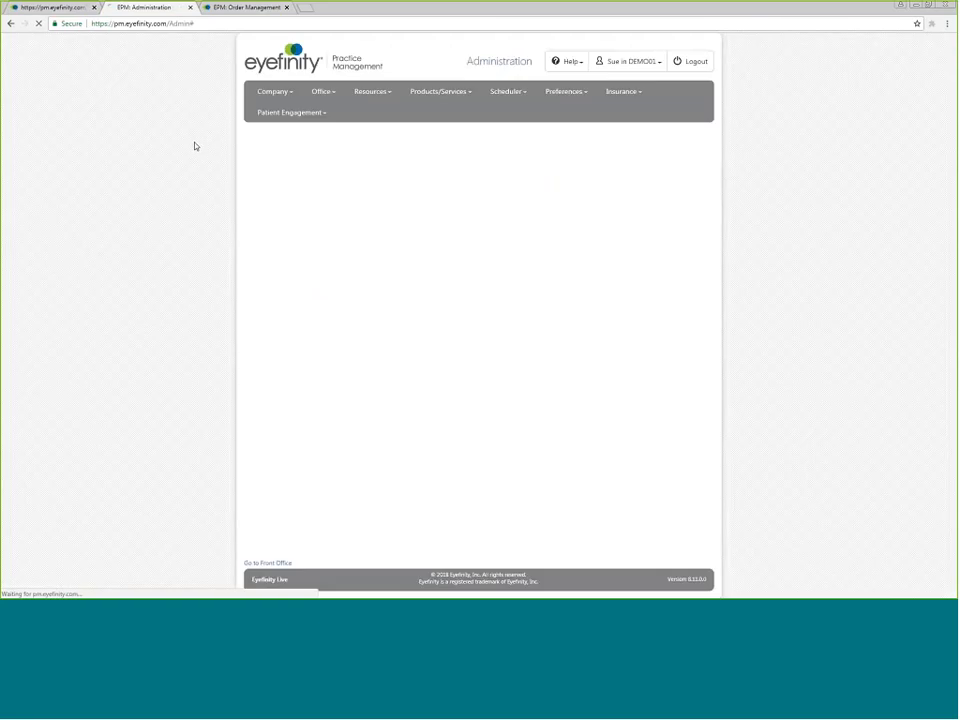
{"action": "left_click", "coordinate": [330, 95]}
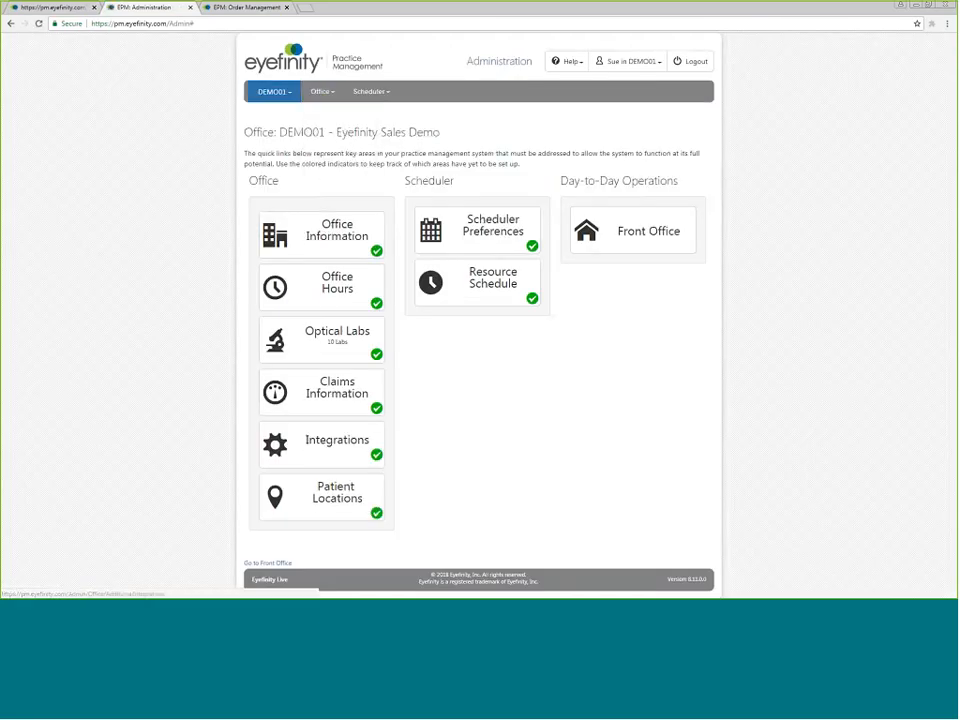
{"action": "left_click", "coordinate": [296, 343]}
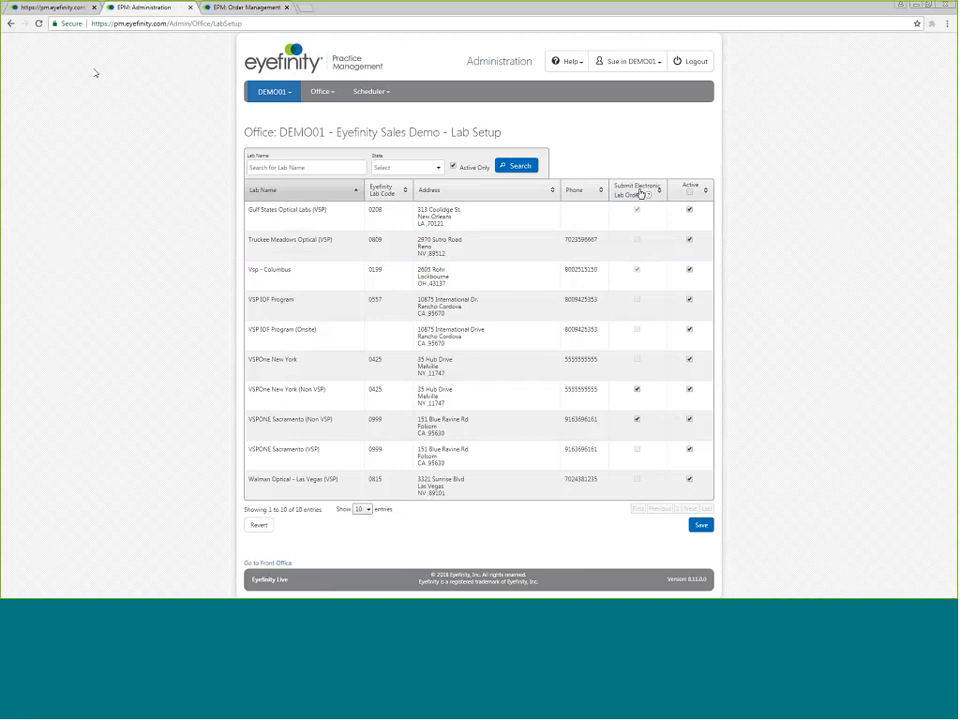
Switch to the lab setup tab to review it and return to the reports tab.
{"action": "left_click", "coordinate": [57, 8]}
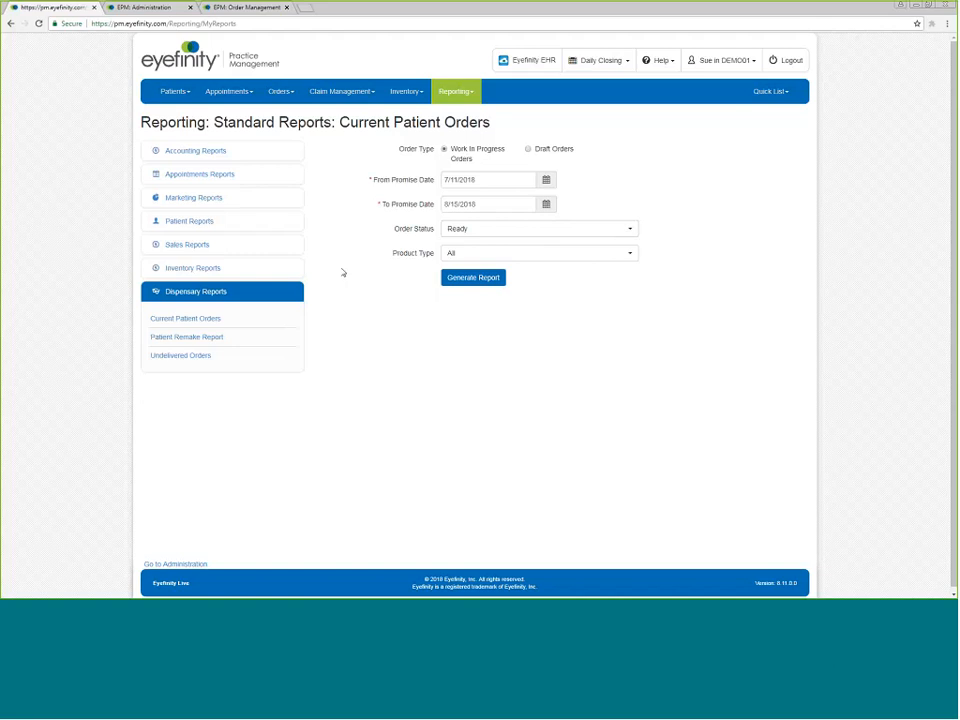
{"action": "left_click", "coordinate": [162, 8]}
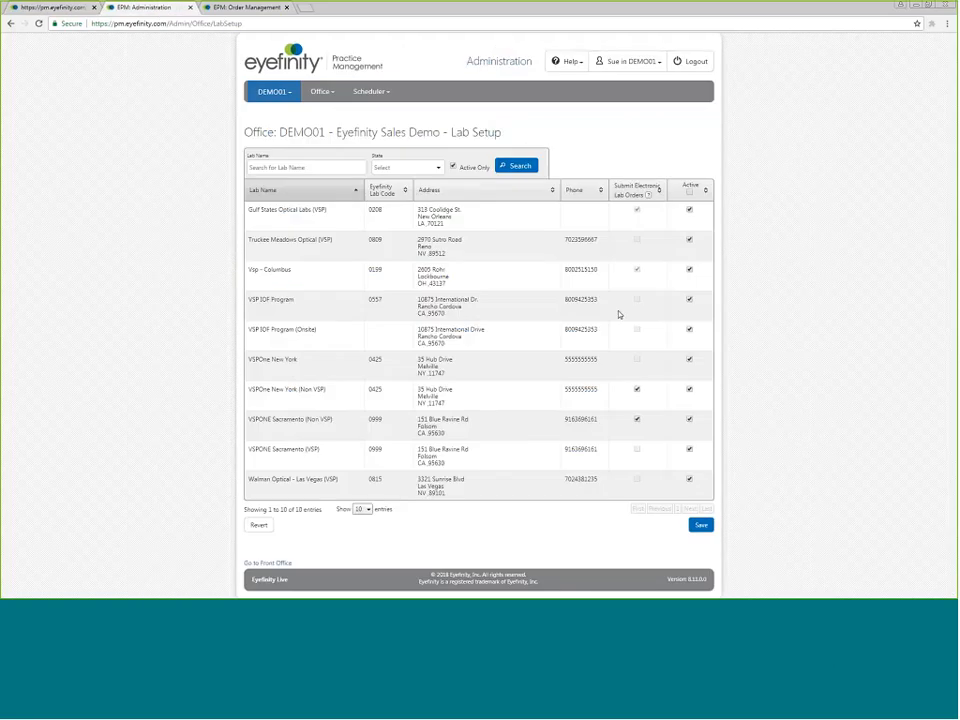
{"action": "left_click", "coordinate": [50, 8]}
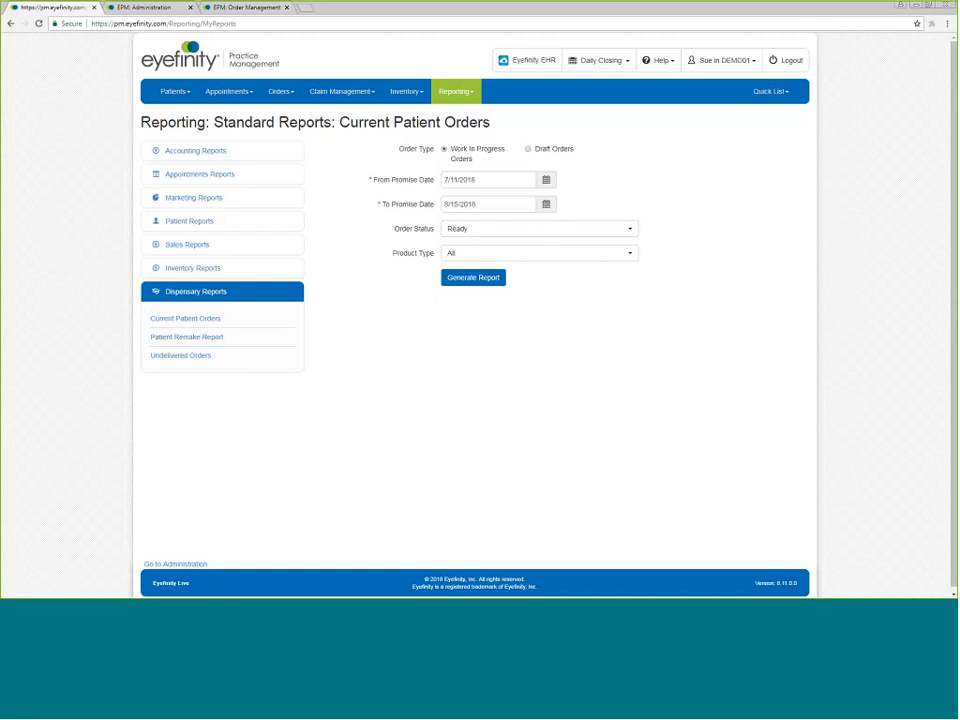
Generate a Draft Orders report for all product types and close the report window.
{"action": "left_click", "coordinate": [529, 150]}
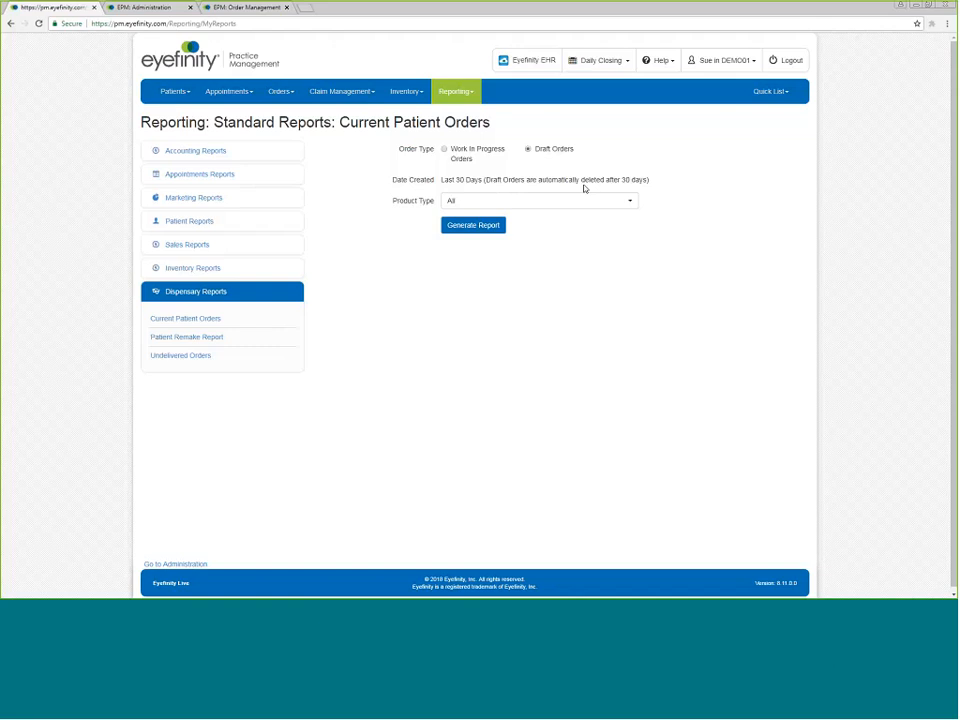
{"action": "left_click", "coordinate": [631, 203]}
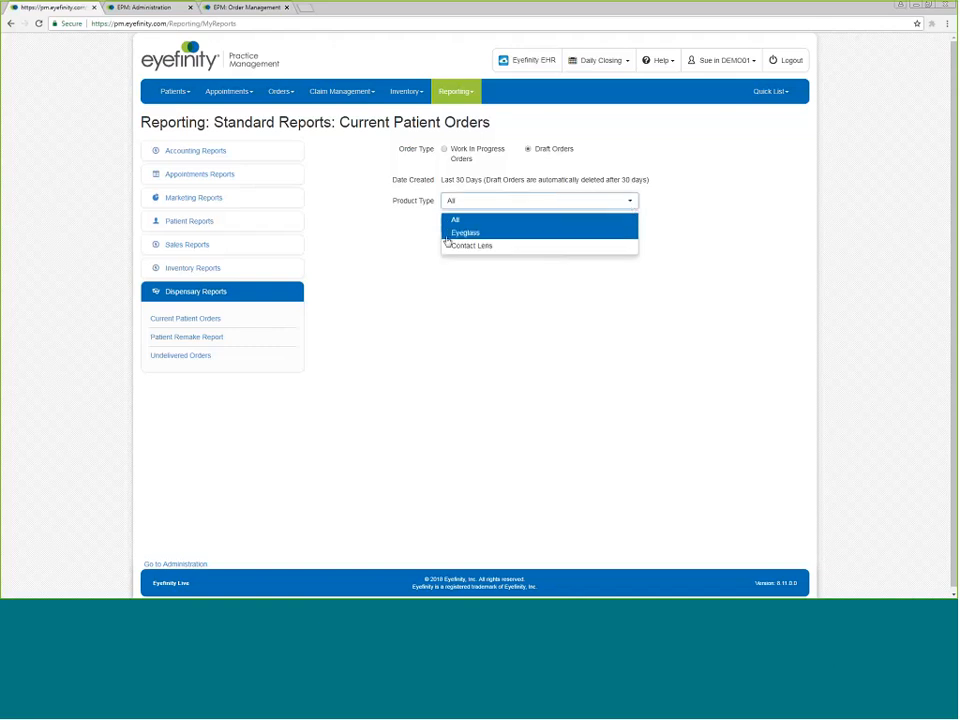
{"action": "left_click", "coordinate": [375, 231]}
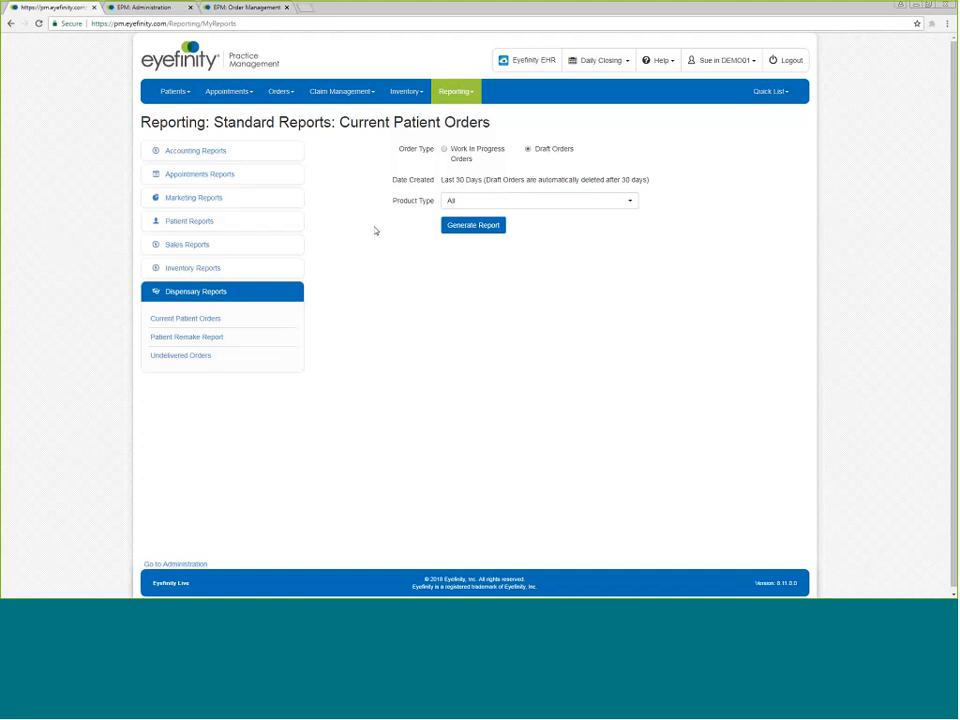
{"action": "left_click", "coordinate": [469, 236]}
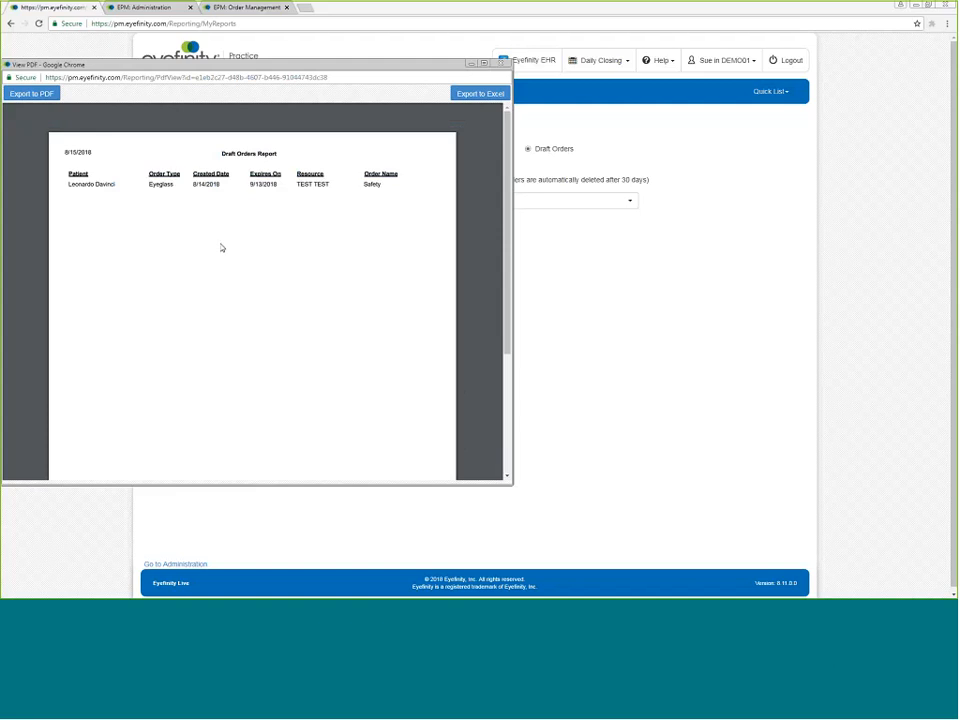
{"action": "left_click", "coordinate": [501, 64]}
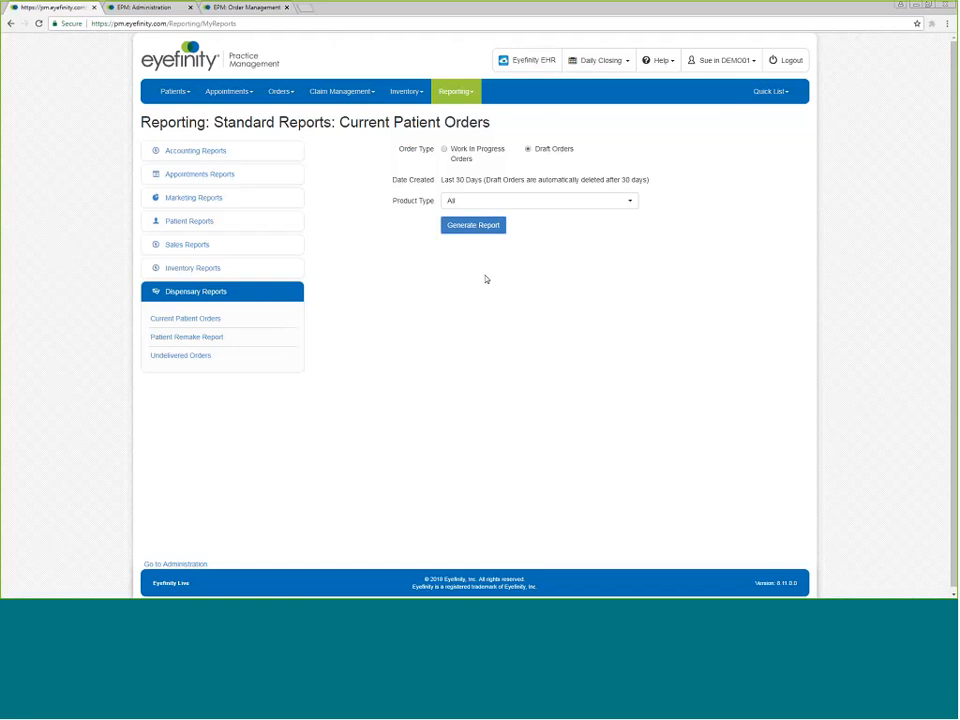
Open the Patient Remake Report and set its From Date to 7/1/2018.
{"action": "left_click", "coordinate": [167, 343]}
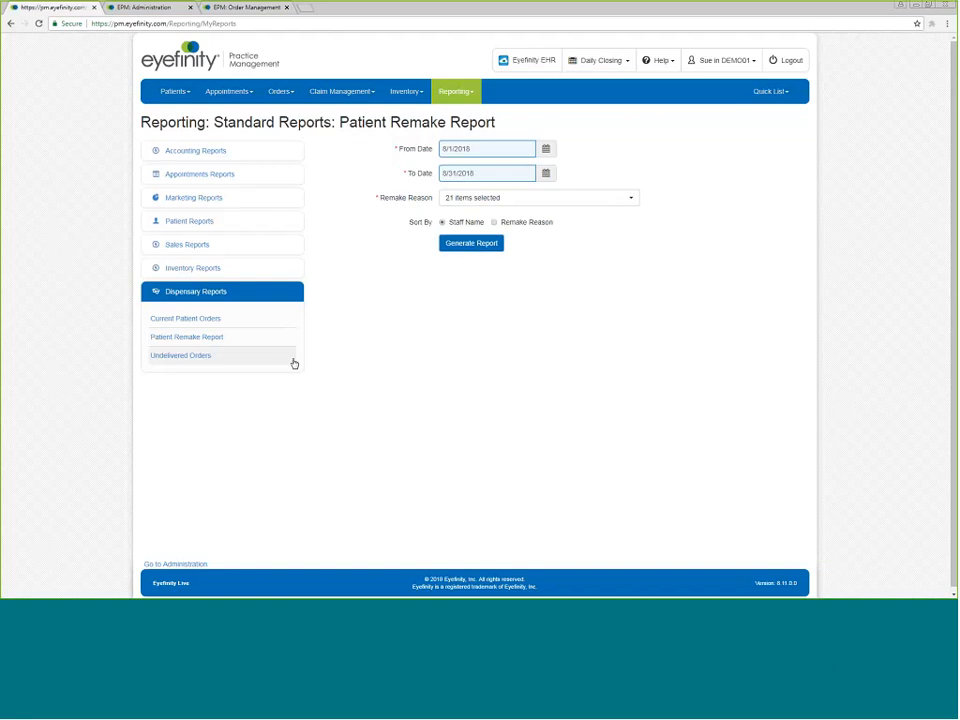
{"action": "left_click", "coordinate": [547, 149]}
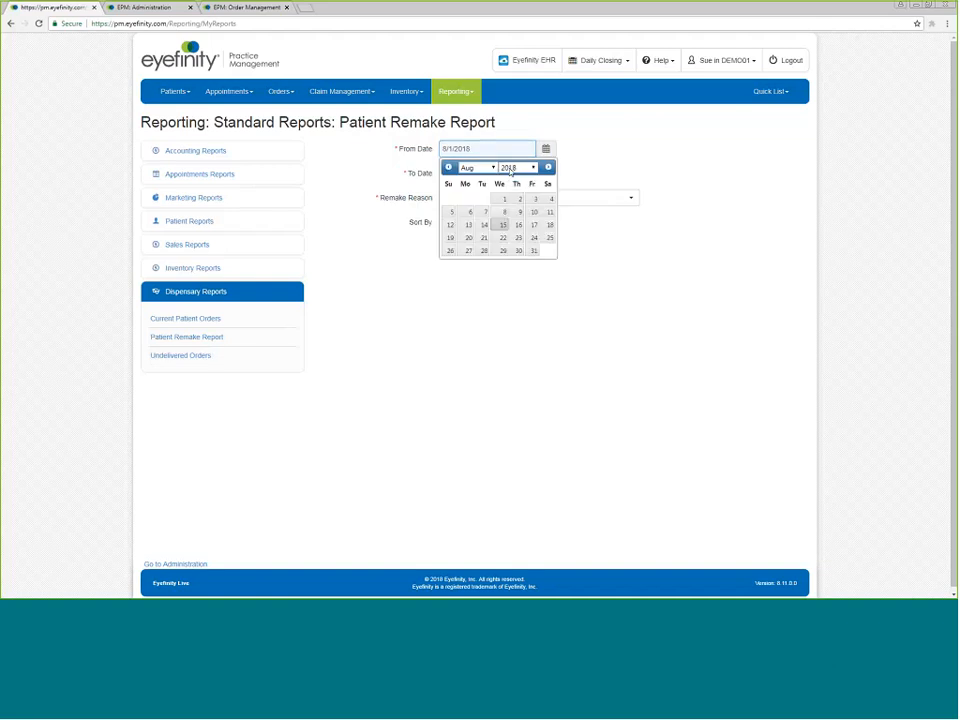
{"action": "left_click", "coordinate": [448, 167]}
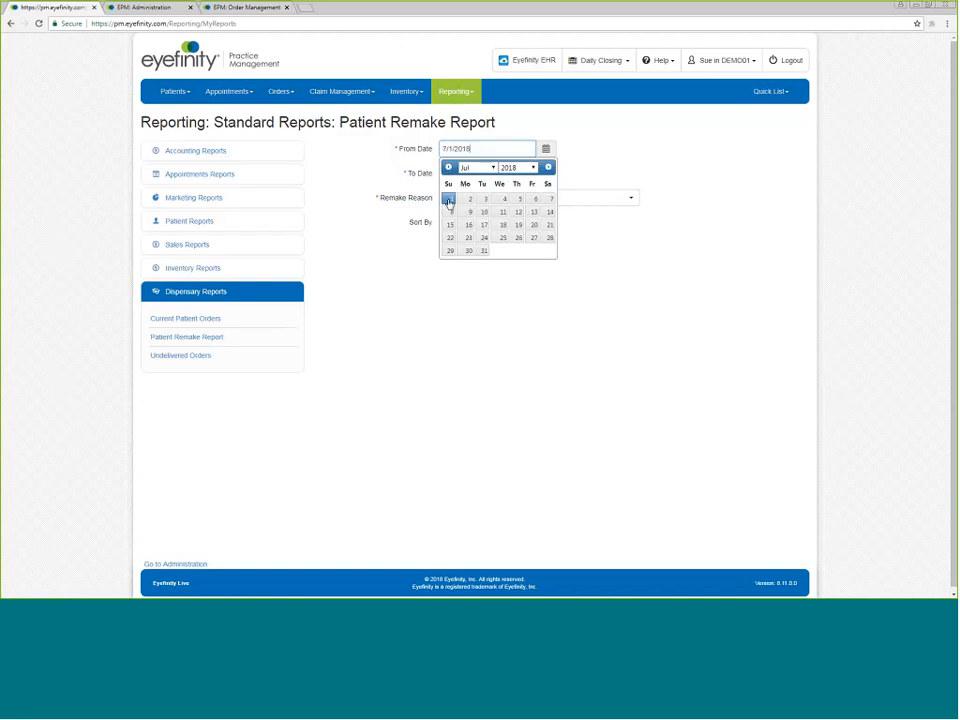
{"action": "left_click", "coordinate": [450, 198]}
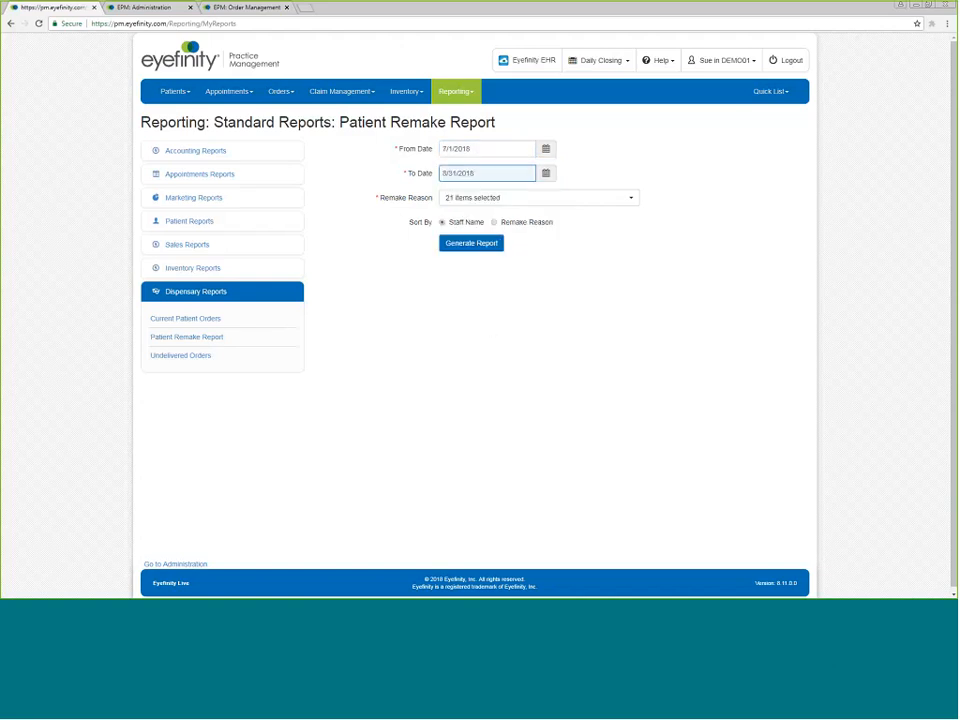
Limit remake reasons to Rx Entry Error, Made W/ Wrong Rx, Doctor Rx Change, Lens Material/Type Change and Lens Damaged During Adjustment.
{"action": "left_click", "coordinate": [632, 202]}
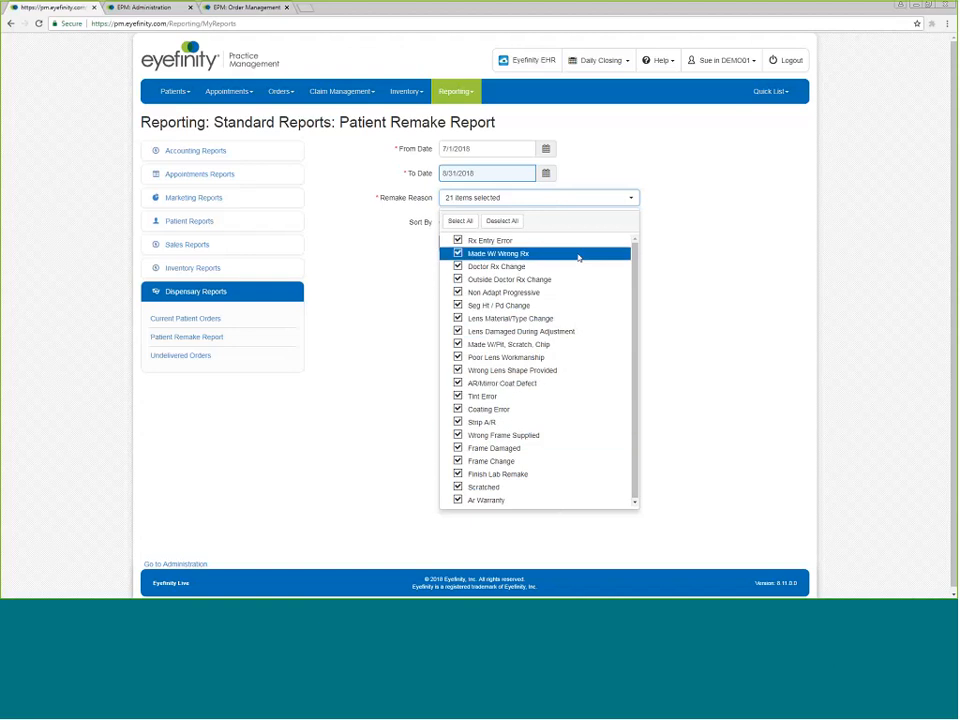
{"action": "left_click", "coordinate": [500, 222]}
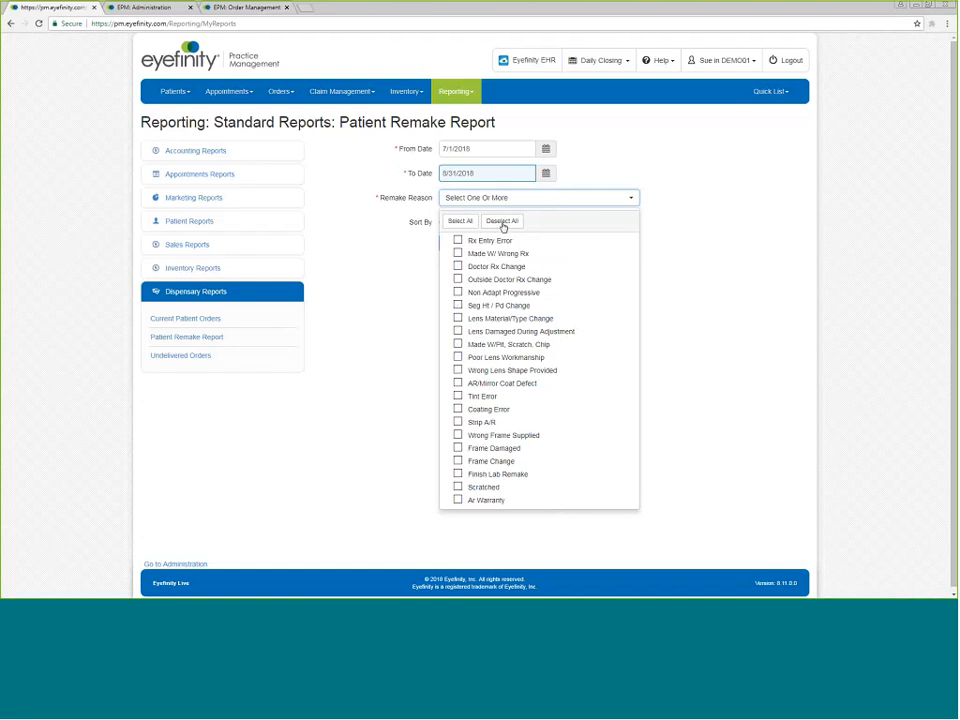
{"action": "left_click", "coordinate": [468, 243]}
{"action": "left_click", "coordinate": [462, 254]}
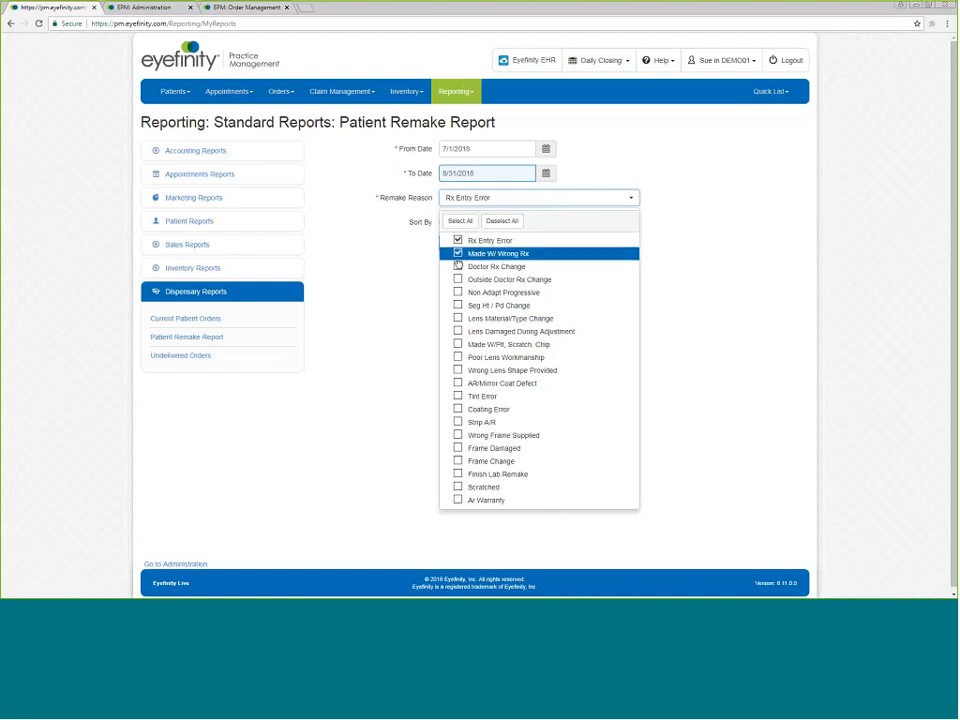
{"action": "left_click", "coordinate": [458, 266]}
{"action": "left_click", "coordinate": [458, 318]}
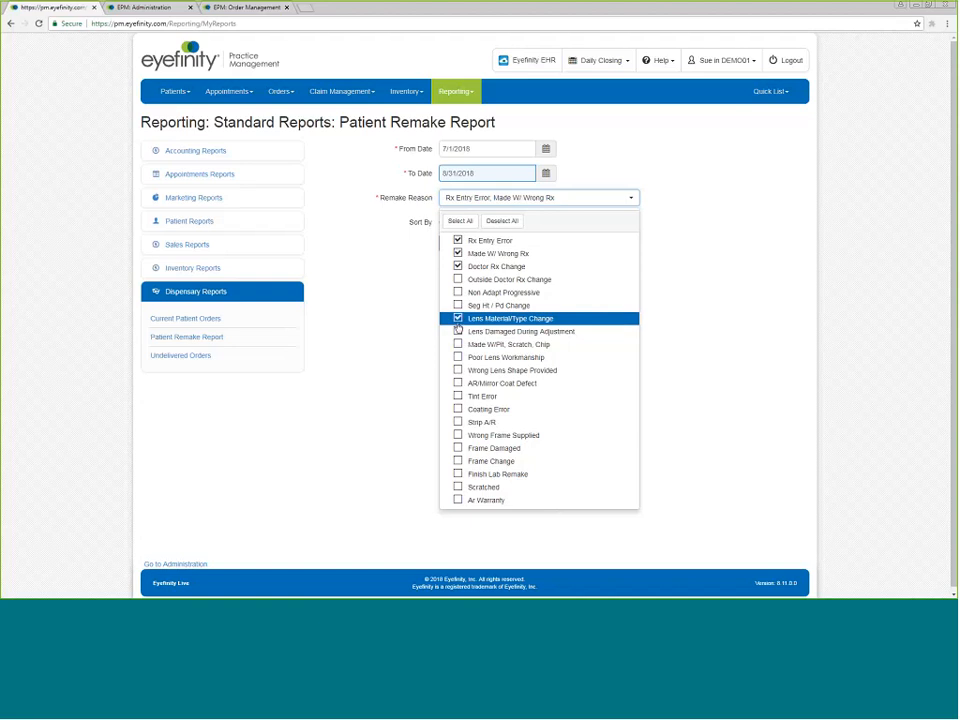
{"action": "left_click", "coordinate": [457, 331]}
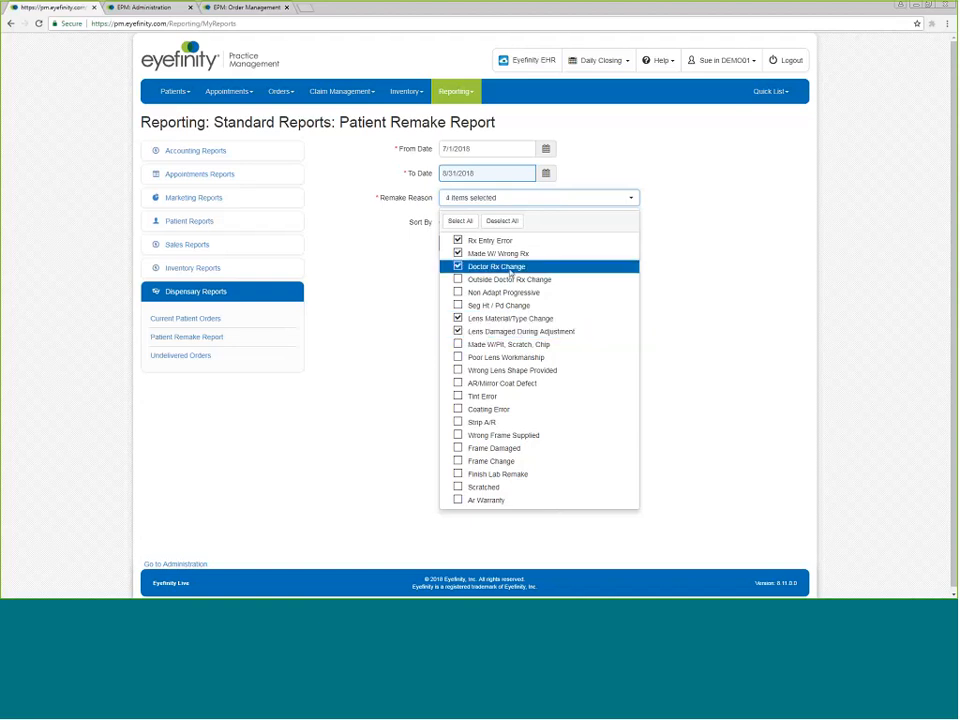
Select all remake reasons, generate the Patient Remake Report and close the report window.
{"action": "left_click", "coordinate": [458, 221]}
{"action": "left_click", "coordinate": [655, 243]}
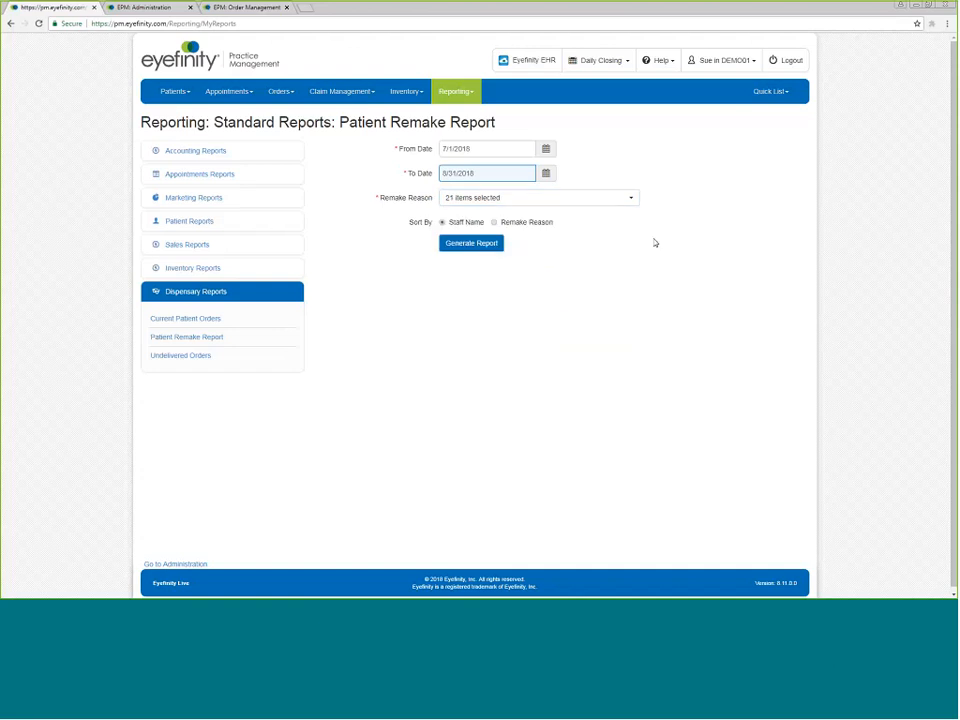
{"action": "left_click", "coordinate": [472, 244]}
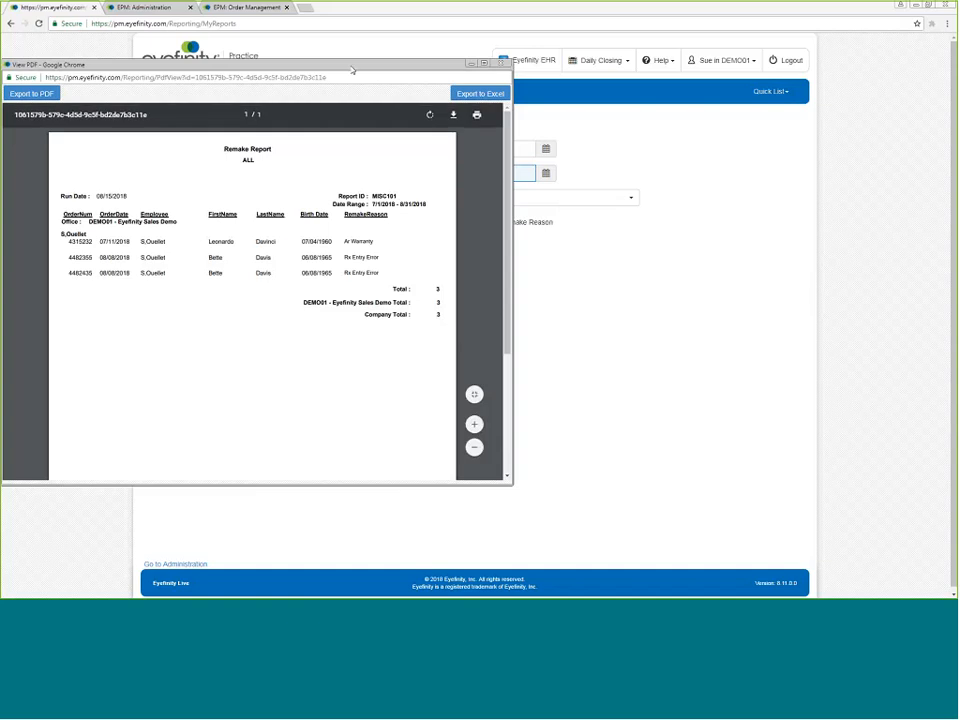
{"action": "left_click", "coordinate": [501, 63]}
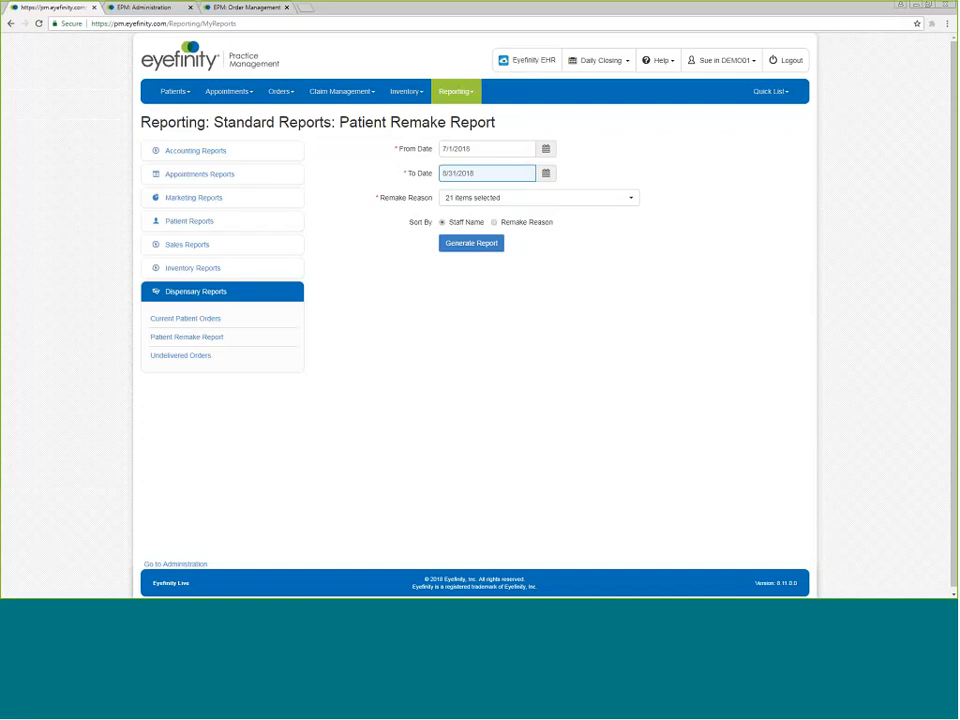
Open the Undelivered Orders report, generate it for insurance only, and close the report window.
{"action": "left_click", "coordinate": [172, 356]}
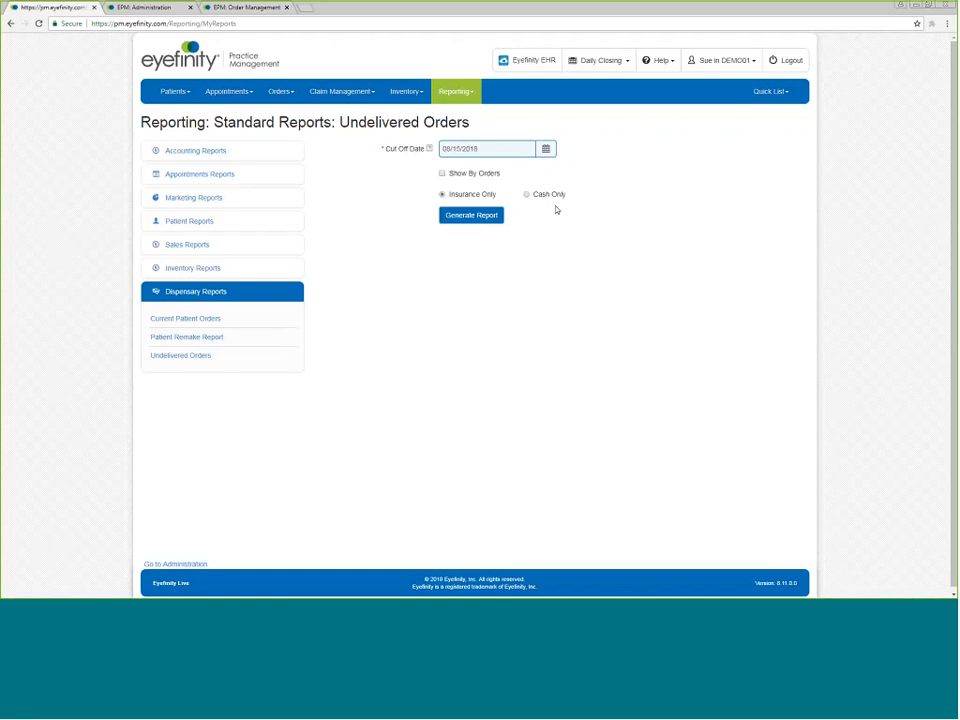
{"action": "left_click", "coordinate": [455, 222]}
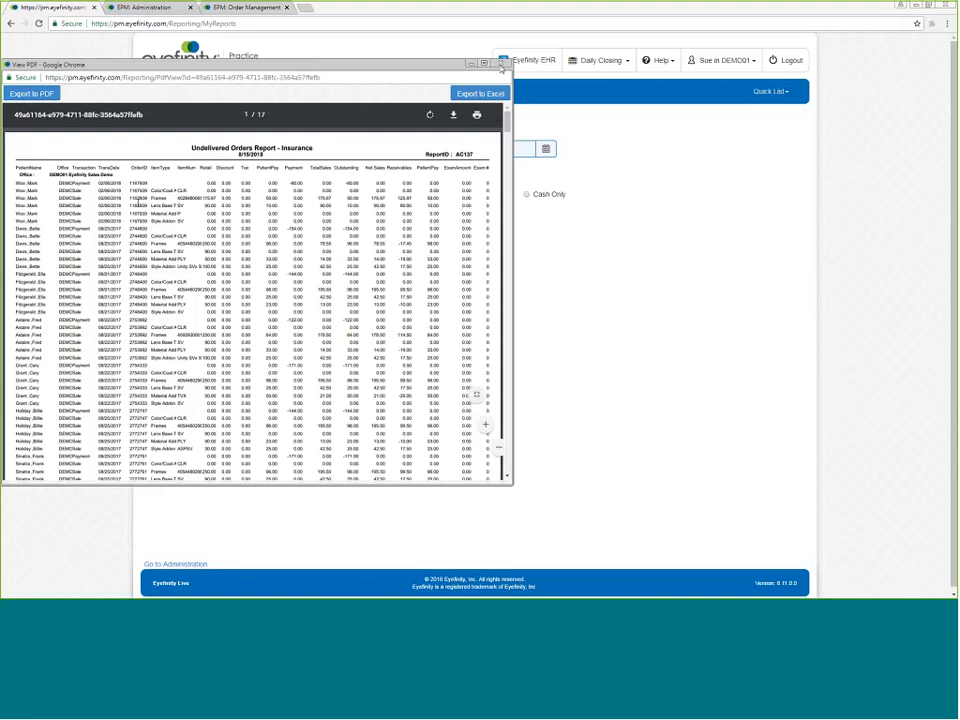
{"action": "left_click", "coordinate": [502, 64]}
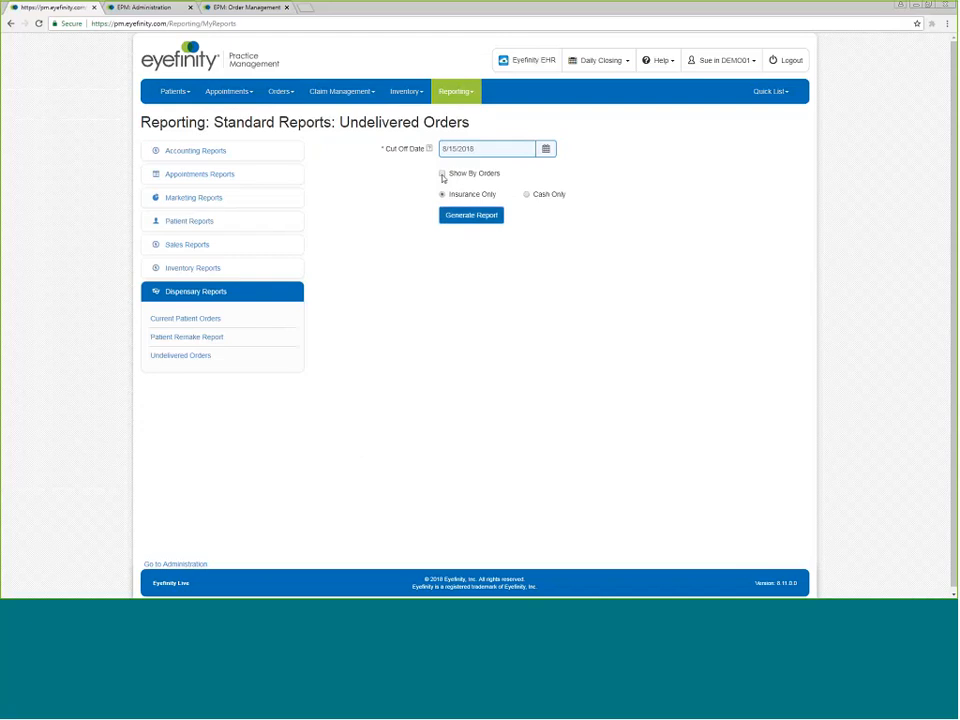
Enable Show By Orders, regenerate the Undelivered Orders report and close the report window.
{"action": "left_click", "coordinate": [442, 174]}
{"action": "left_click", "coordinate": [471, 215]}
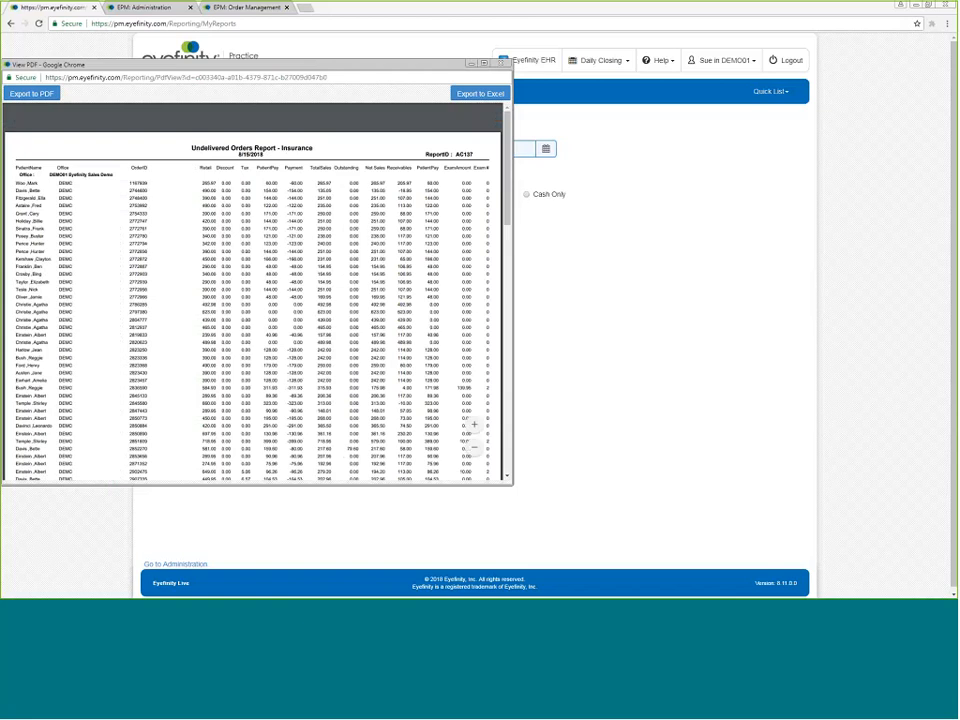
{"action": "mouse_move", "coordinate": [352, 128]}
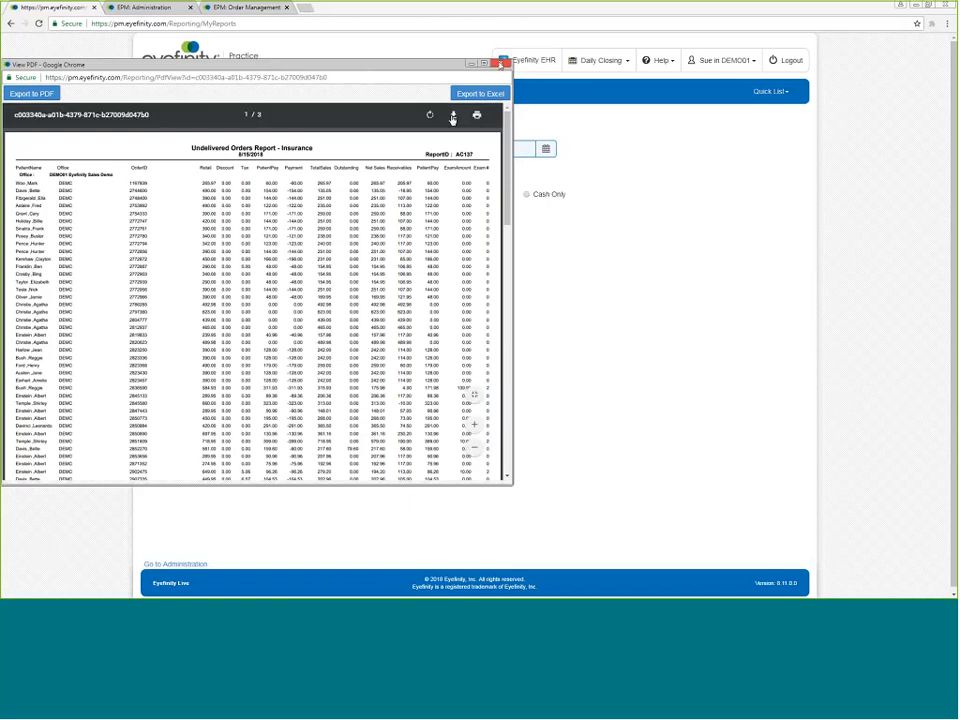
{"action": "left_click", "coordinate": [501, 64]}
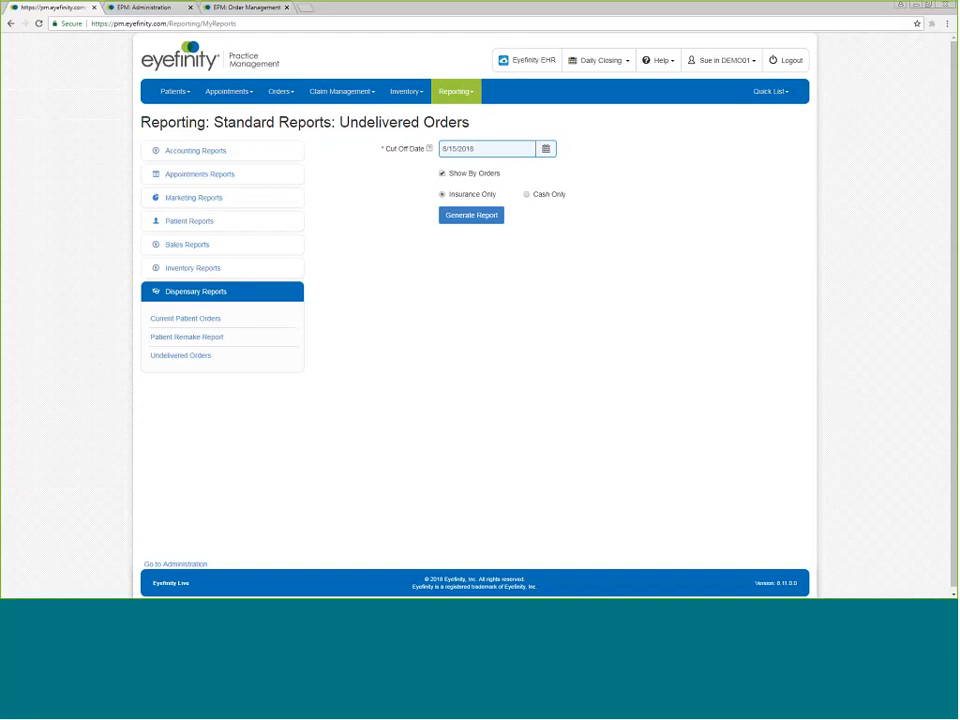
Review the status change options for an order in Order Management, then return to the reports tab.
{"action": "left_click", "coordinate": [246, 8]}
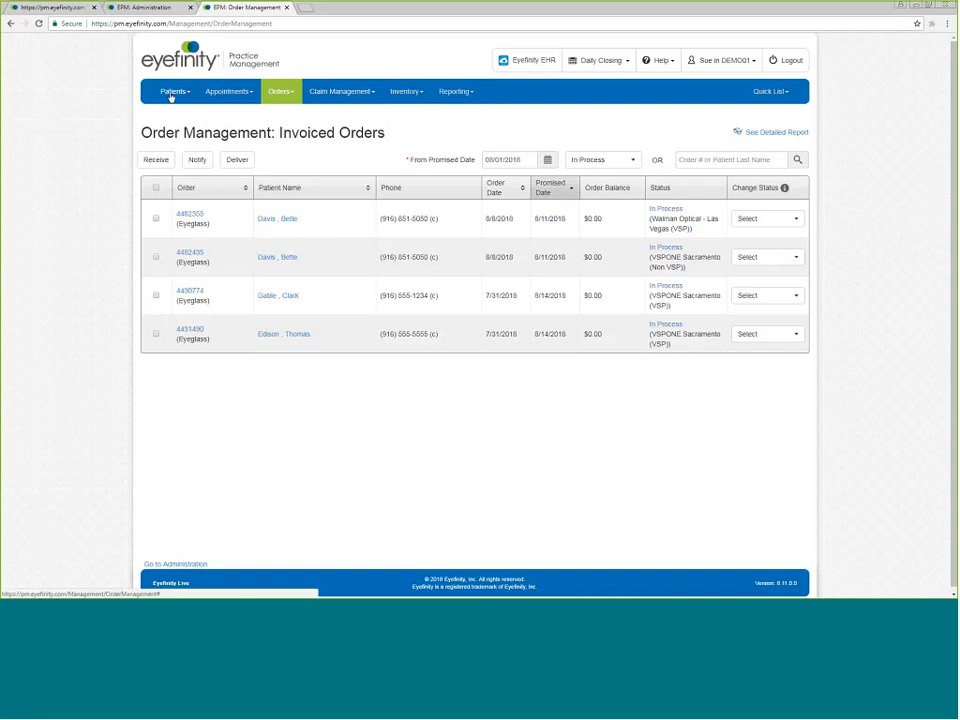
{"action": "left_click", "coordinate": [291, 95]}
{"action": "left_click", "coordinate": [296, 116]}
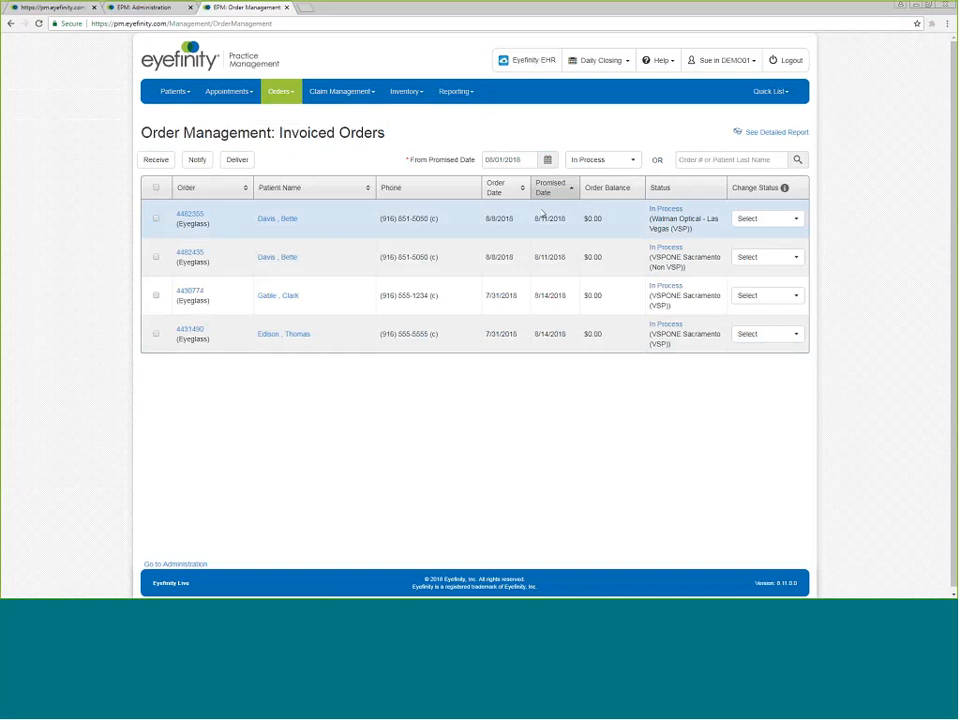
{"action": "left_click", "coordinate": [780, 220]}
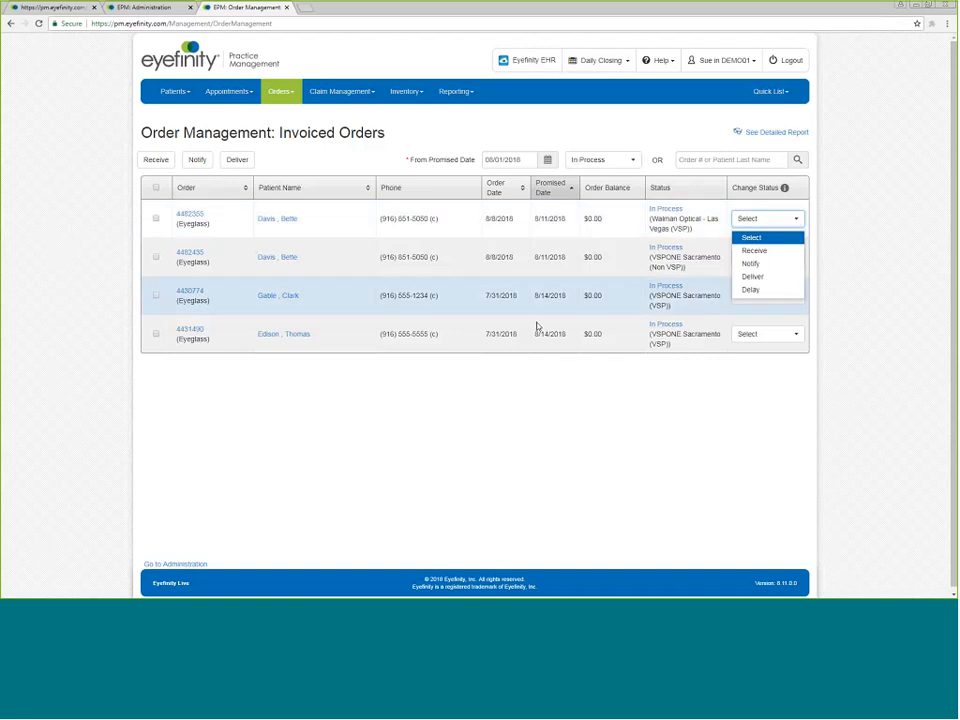
{"action": "left_click", "coordinate": [55, 8]}
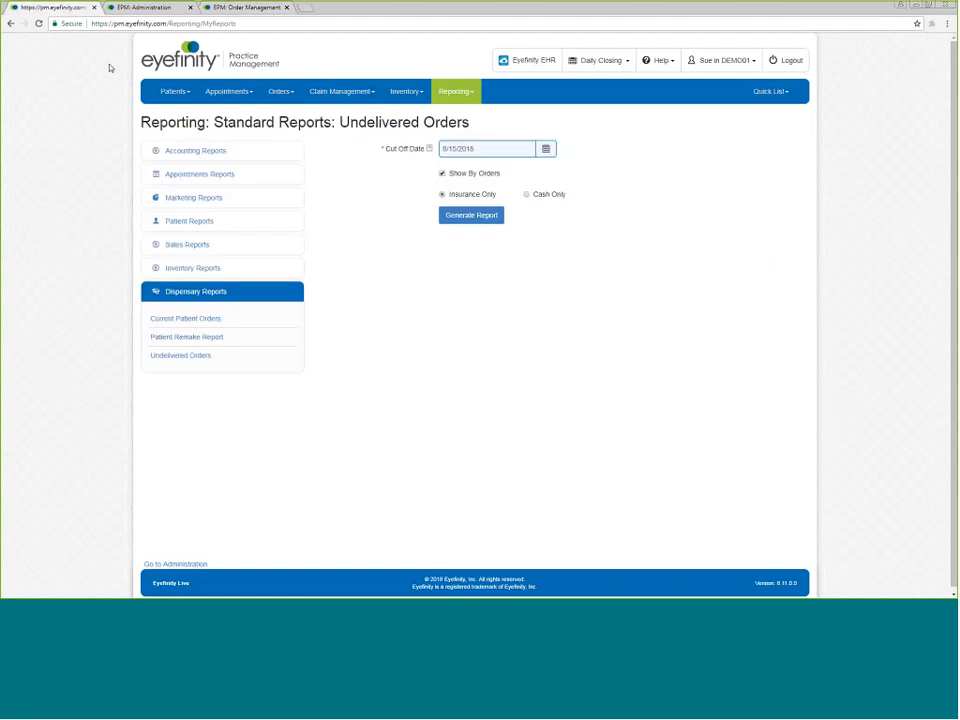
Reopen Undelivered Orders, turn off Show By Orders, and generate the insurance-only report twice, closing each report window.
{"action": "left_click", "coordinate": [185, 356]}
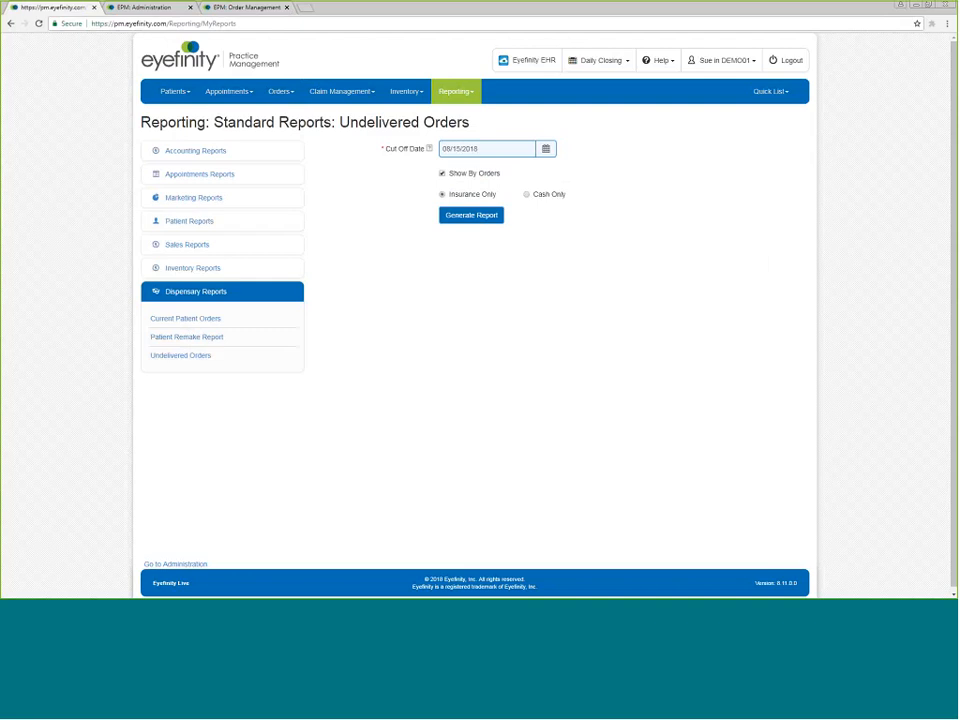
{"action": "left_click", "coordinate": [443, 174]}
{"action": "left_click", "coordinate": [466, 215]}
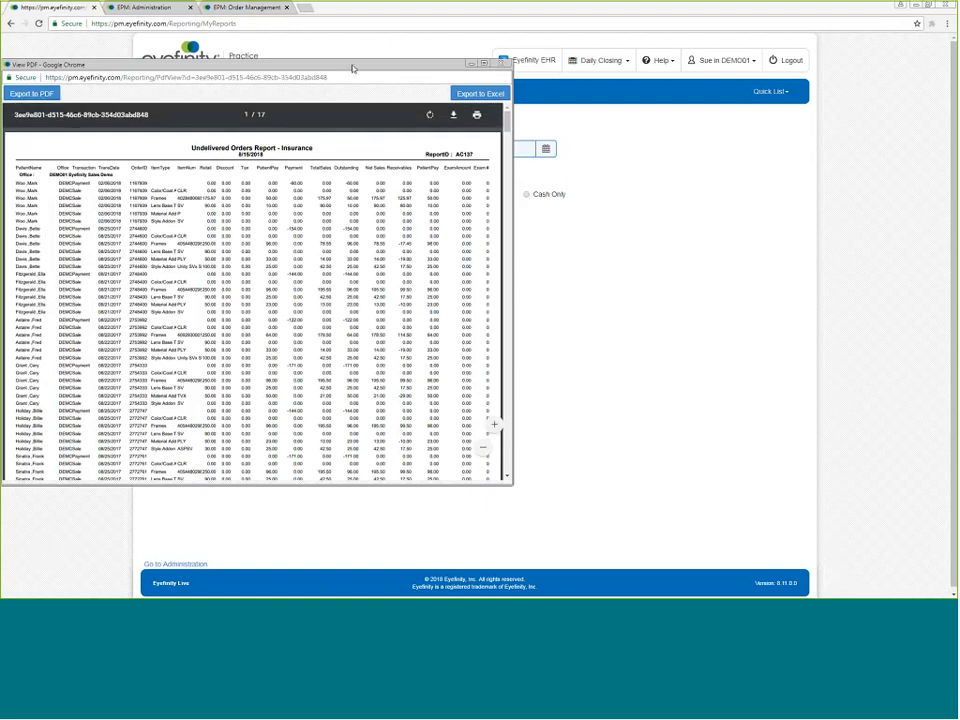
{"action": "left_click_drag", "start_coordinate": [353, 66], "coordinate": [470, 226]}
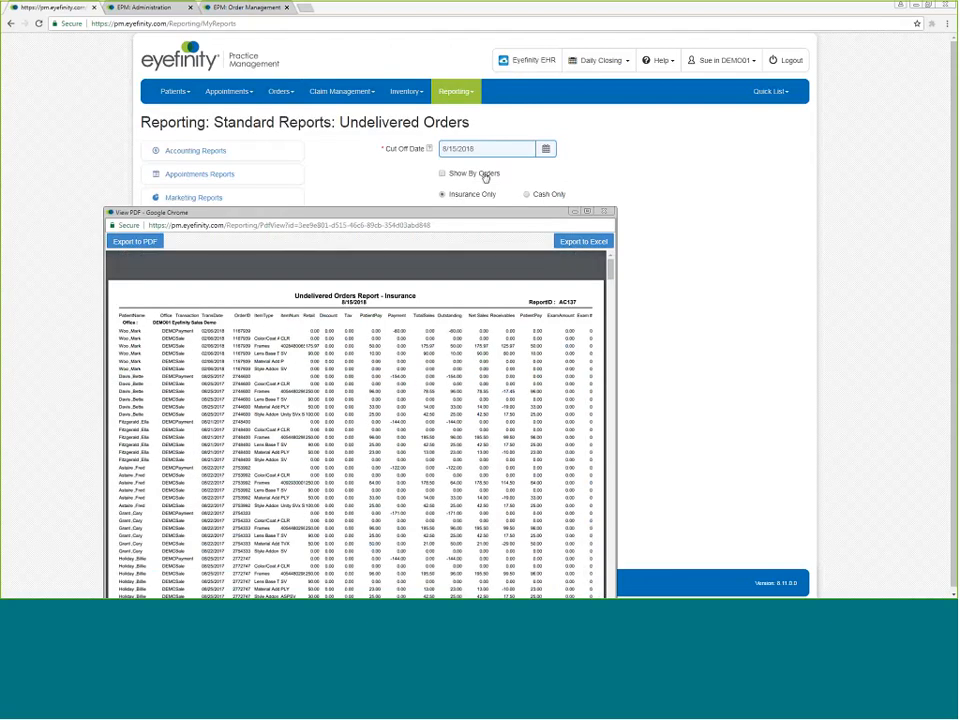
{"action": "left_click_drag", "start_coordinate": [596, 213], "coordinate": [575, 85]}
{"action": "left_click", "coordinate": [574, 83]}
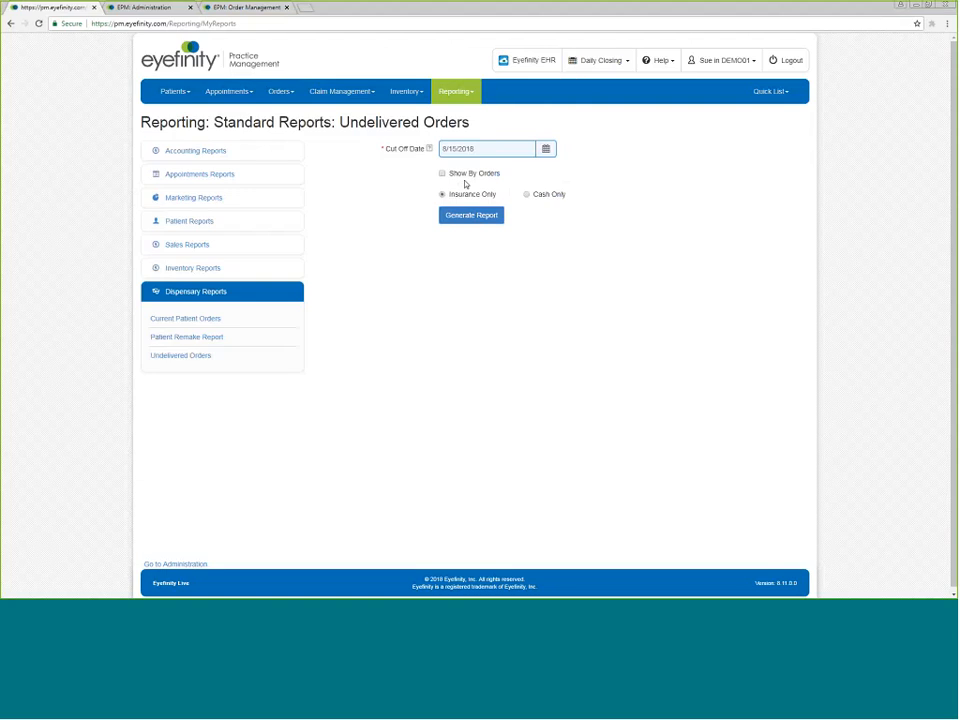
{"action": "left_click", "coordinate": [466, 215]}
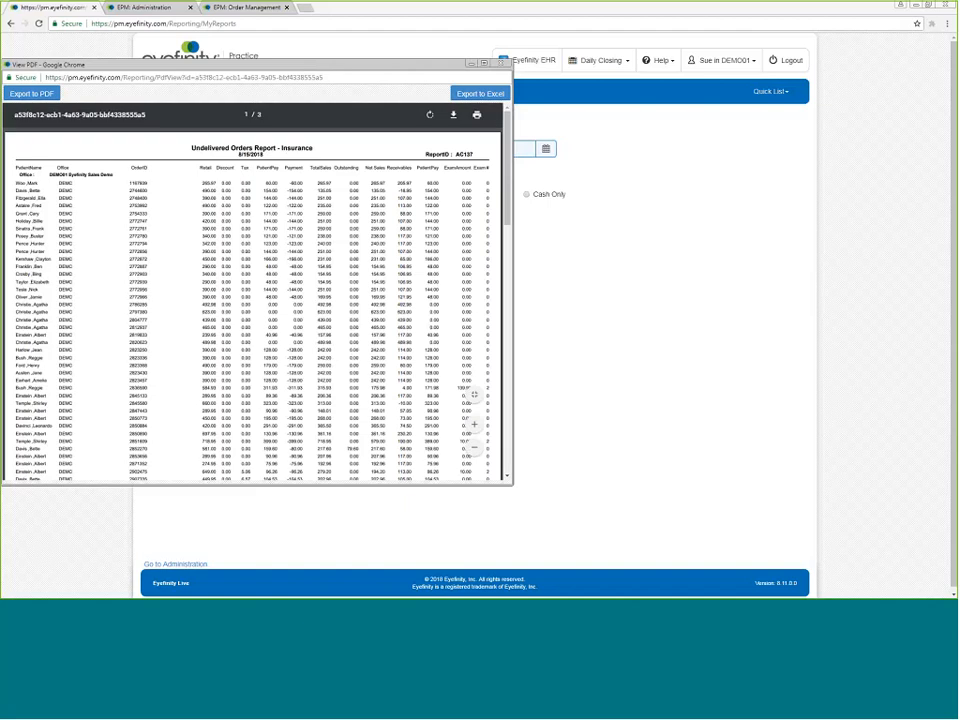
{"action": "left_click", "coordinate": [501, 64]}
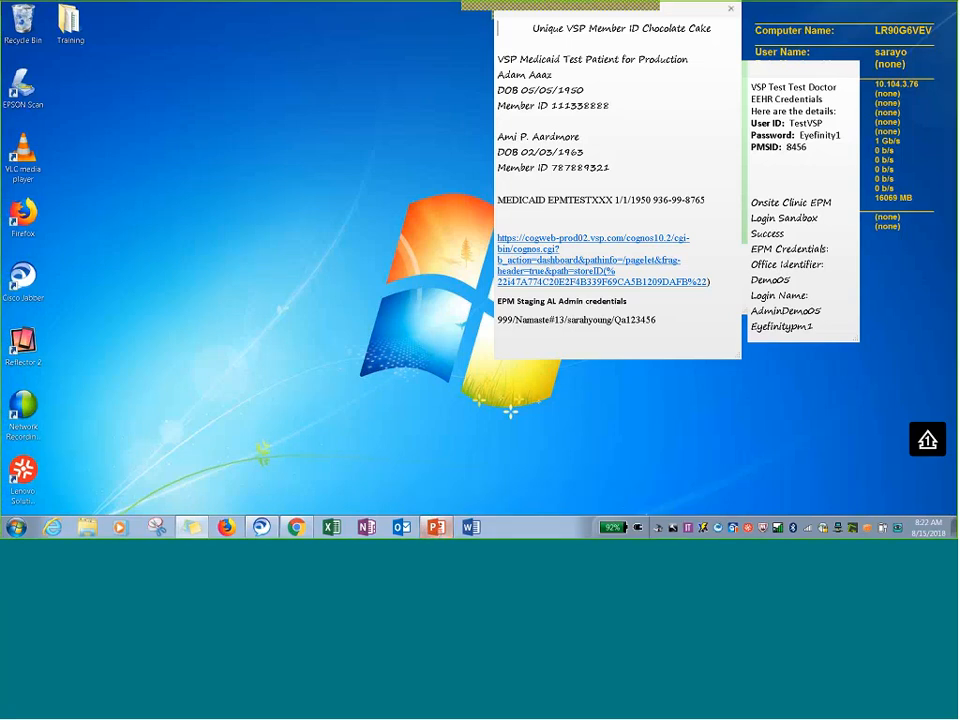
Return to the browser and generate the Inventory Valuation Report for Frames with Group By Collection enabled.
{"action": "left_click", "coordinate": [298, 527]}
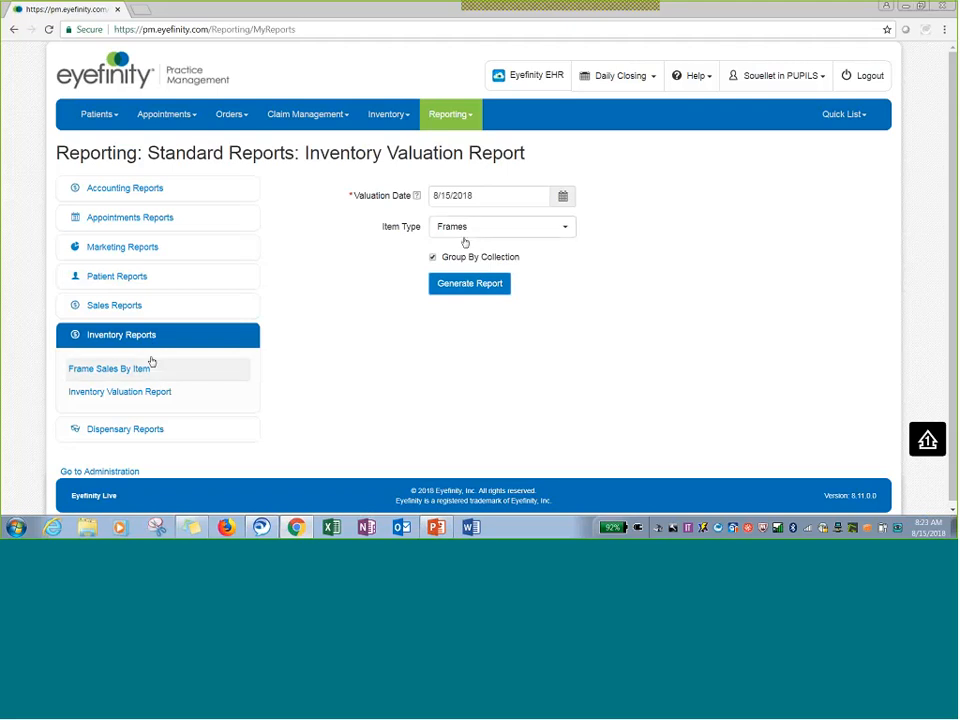
{"action": "left_click", "coordinate": [434, 258]}
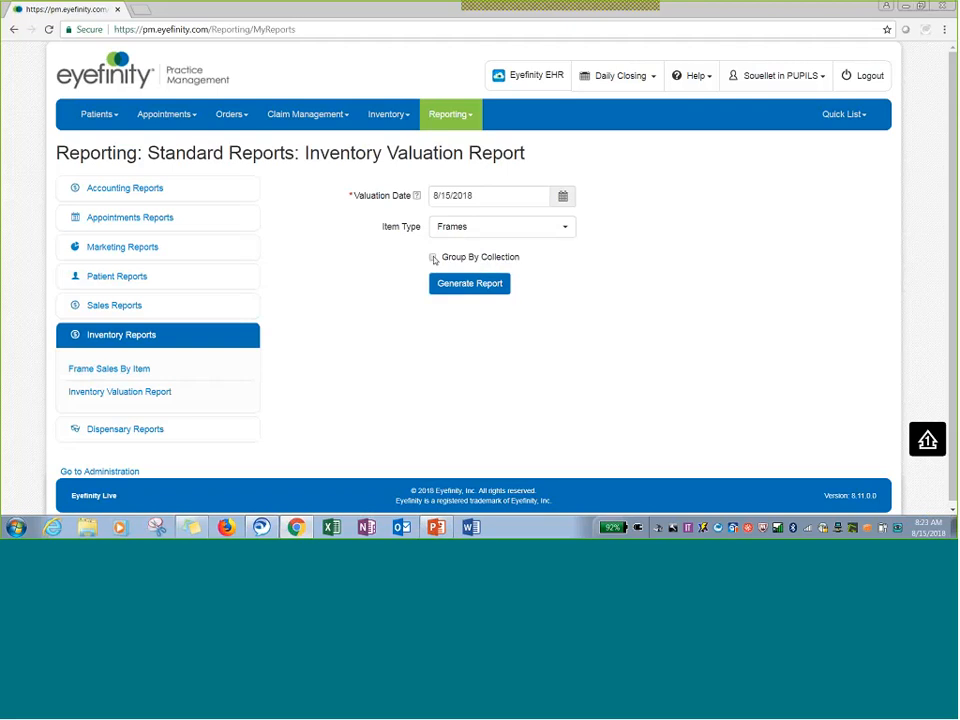
{"action": "left_click", "coordinate": [434, 258]}
{"action": "left_click", "coordinate": [433, 258]}
{"action": "left_click", "coordinate": [518, 257]}
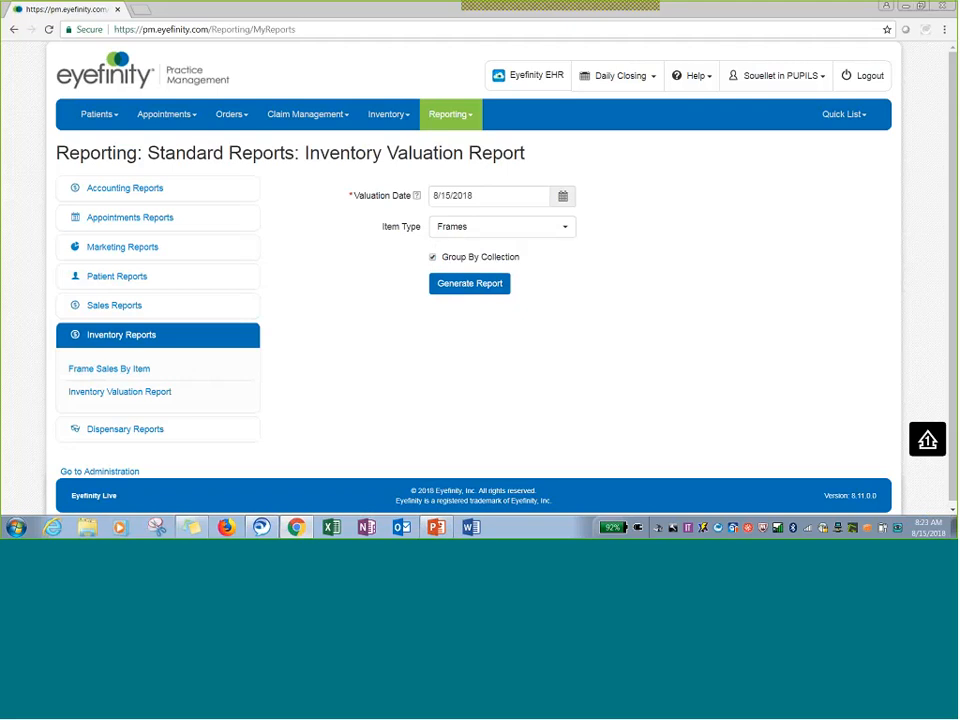
{"action": "left_click", "coordinate": [450, 285]}
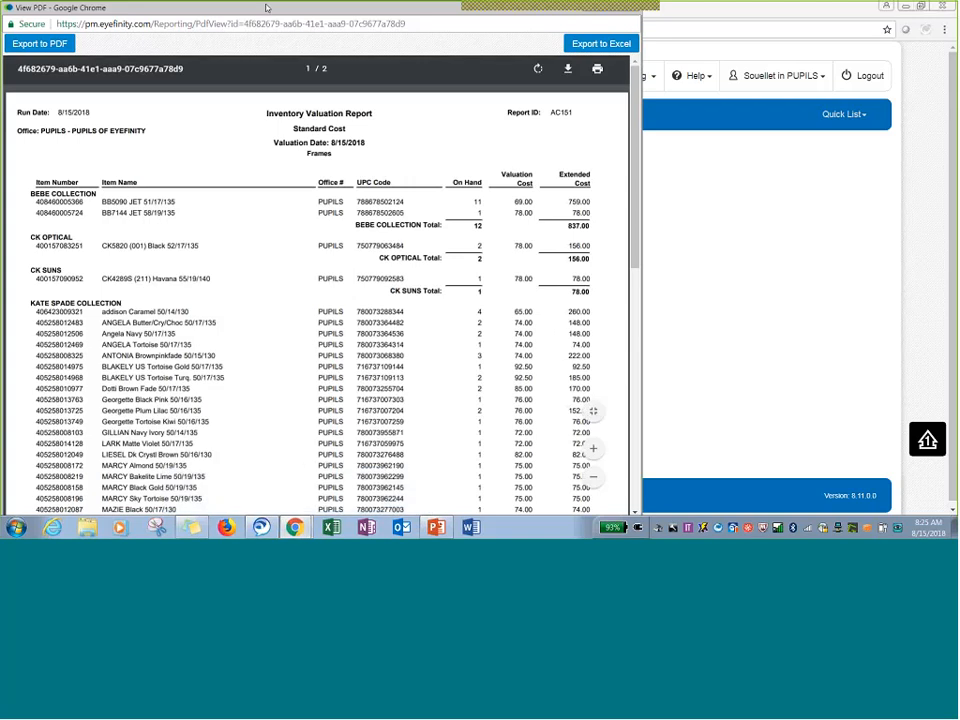
Maximize the Inventory Valuation report window, scroll through both pages, and close it.
{"action": "left_click_drag", "start_coordinate": [266, 8], "coordinate": [285, 22]}
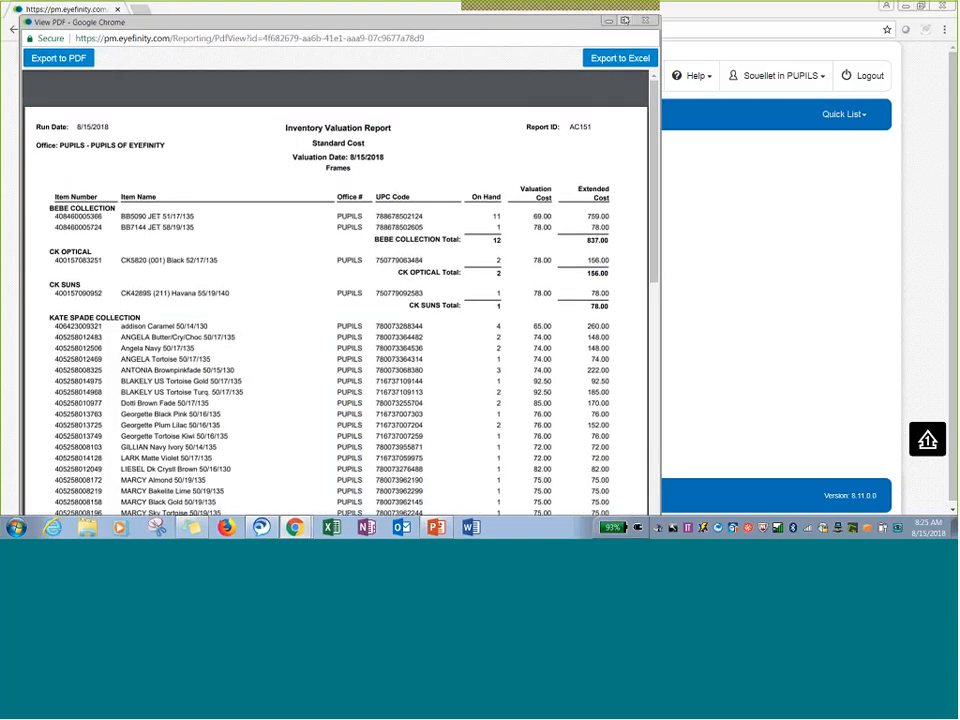
{"action": "left_click", "coordinate": [624, 20]}
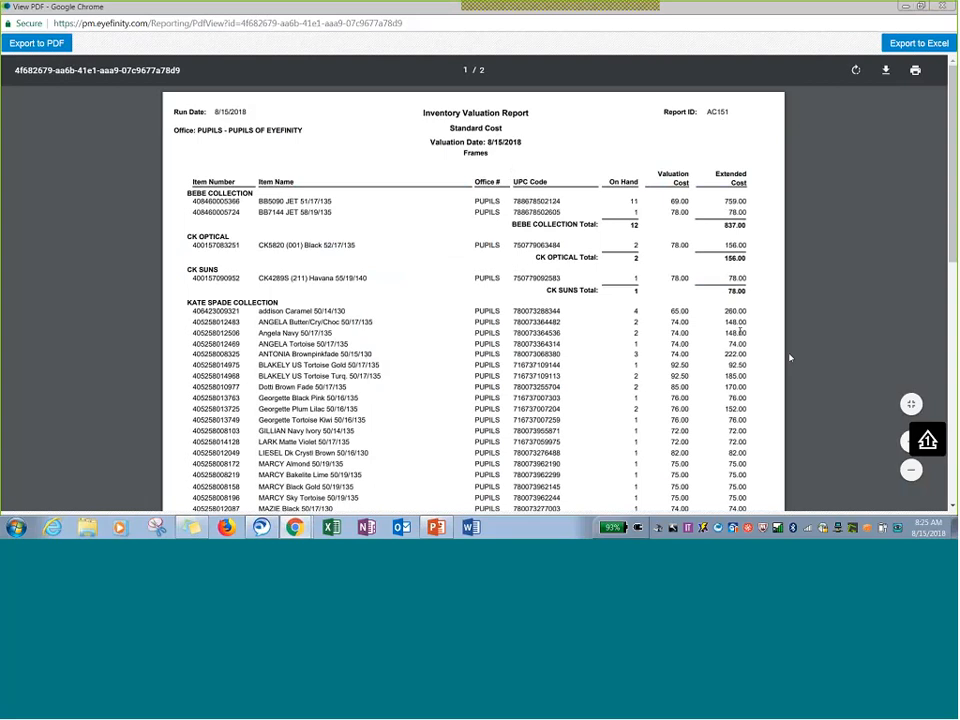
{"action": "scroll", "coordinate": [798, 353], "scroll_direction": "down", "scroll_amount": 6}
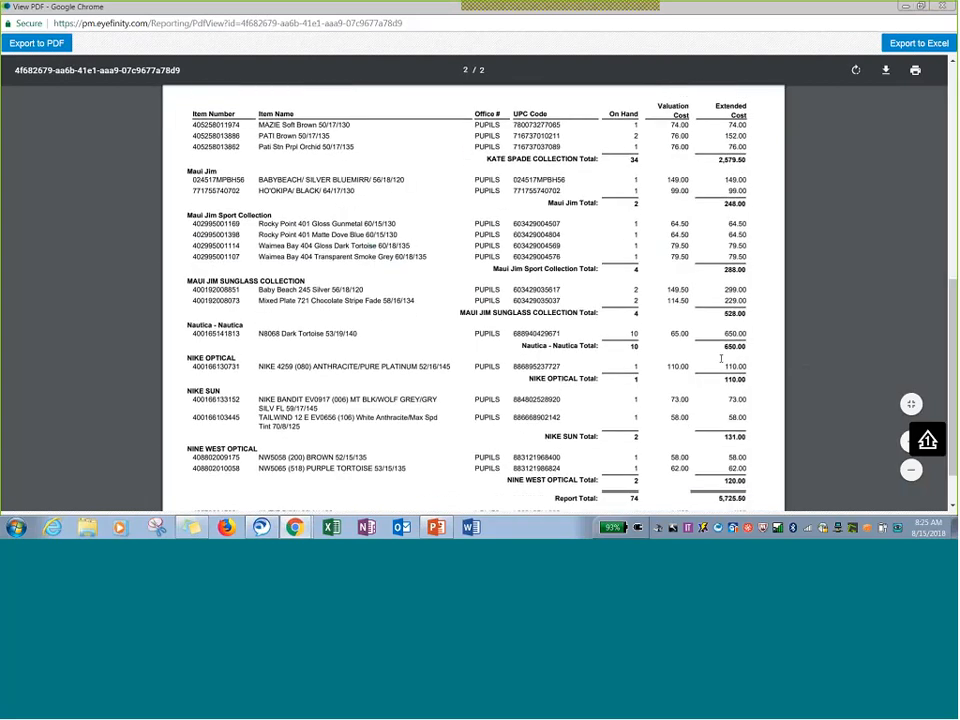
{"action": "scroll", "coordinate": [712, 400], "scroll_direction": "down", "scroll_amount": 2}
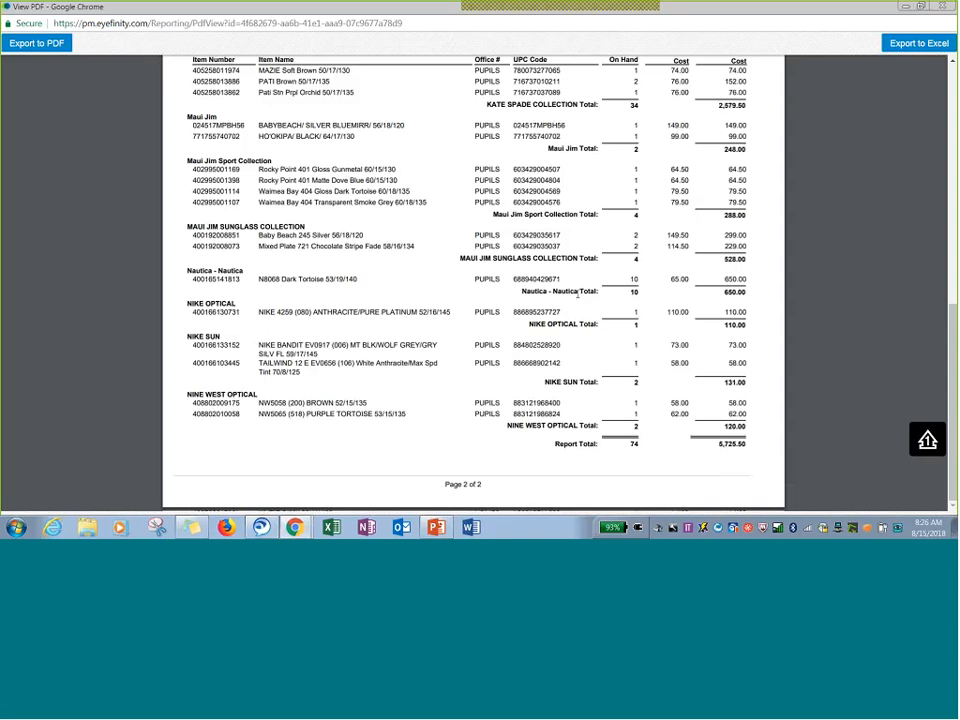
{"action": "scroll", "coordinate": [577, 362], "scroll_direction": "up", "scroll_amount": 2}
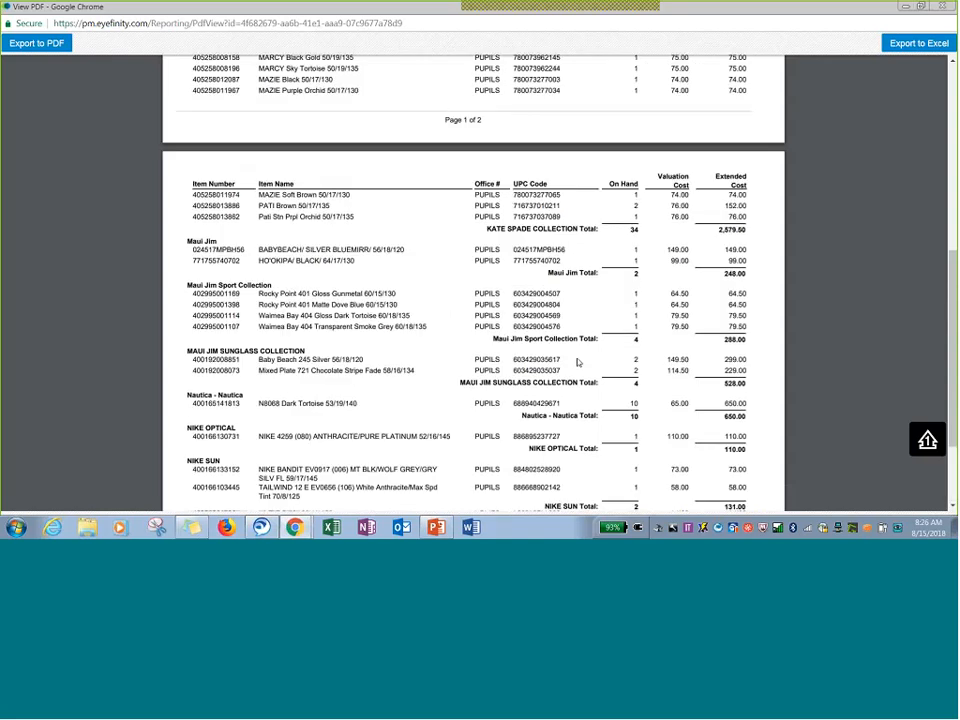
{"action": "scroll", "coordinate": [577, 362], "scroll_direction": "up", "scroll_amount": 7}
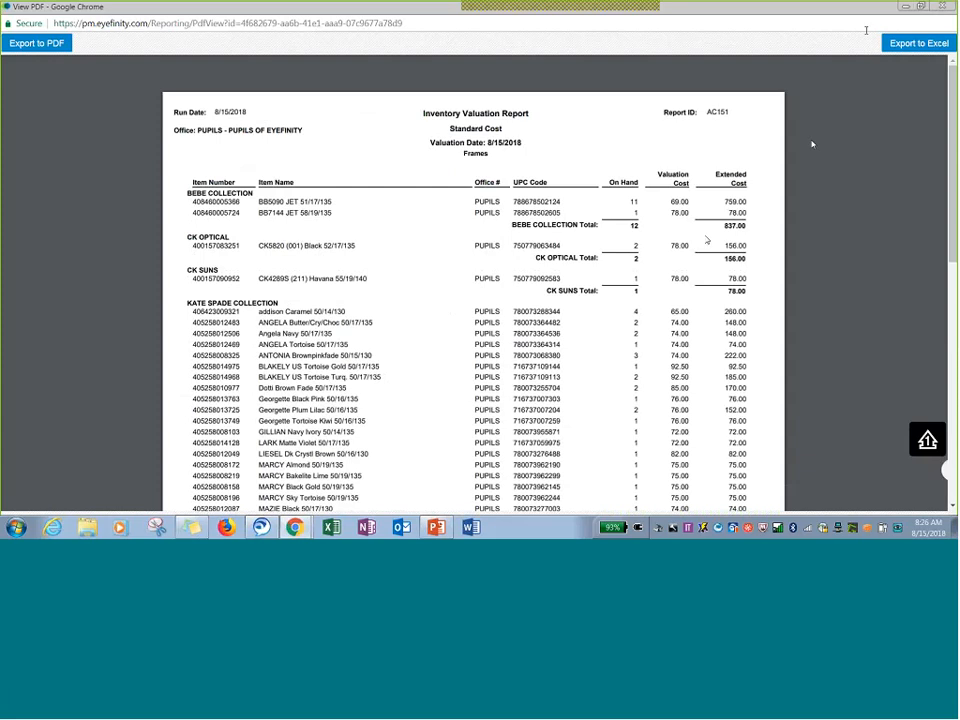
{"action": "mouse_move", "coordinate": [812, 145]}
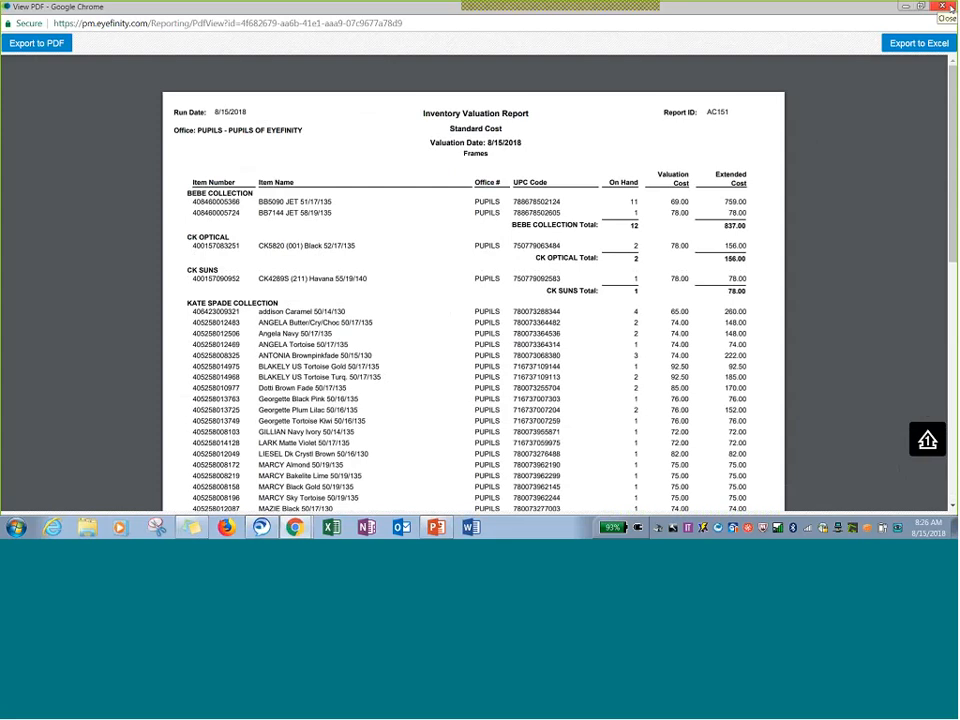
{"action": "left_click", "coordinate": [951, 6]}
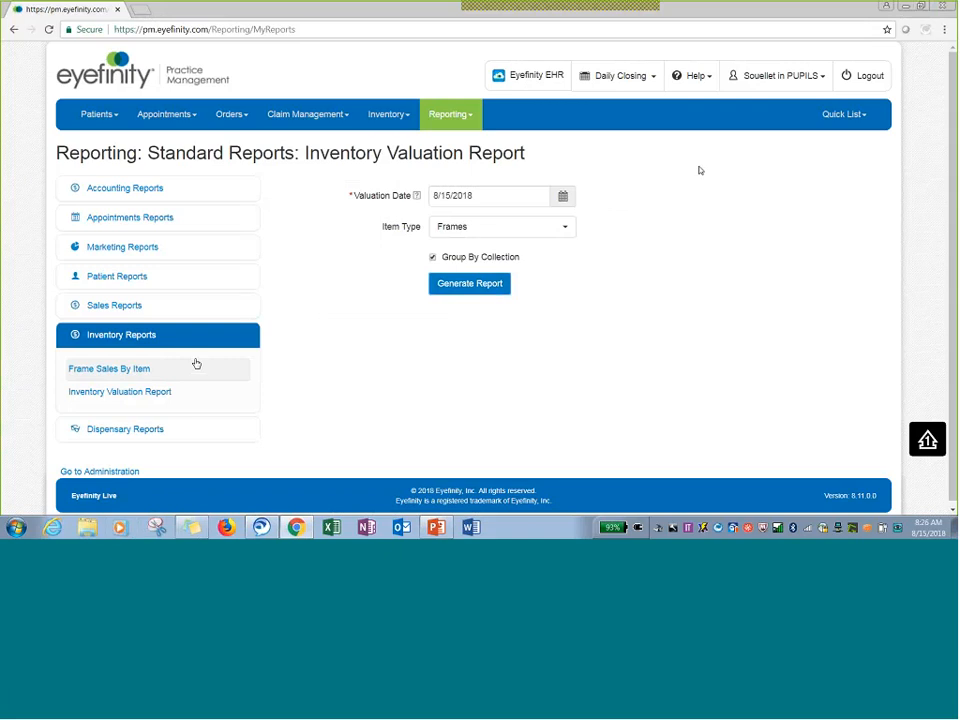
Open the Frame Sales By Item report and set it to run by year for 2018.
{"action": "left_click", "coordinate": [144, 369]}
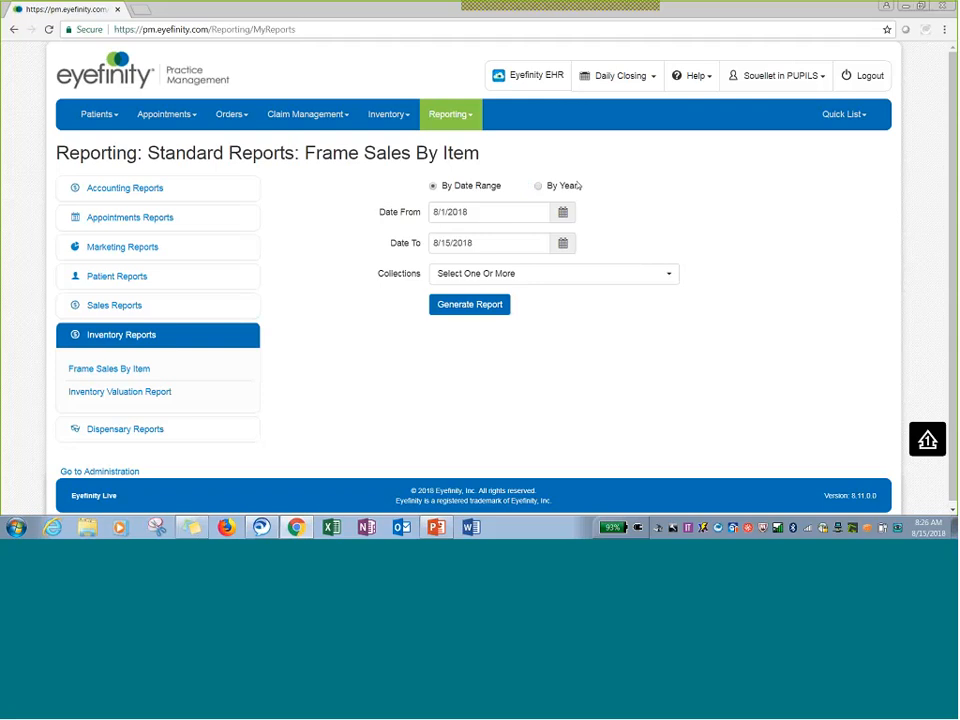
{"action": "left_click", "coordinate": [120, 392]}
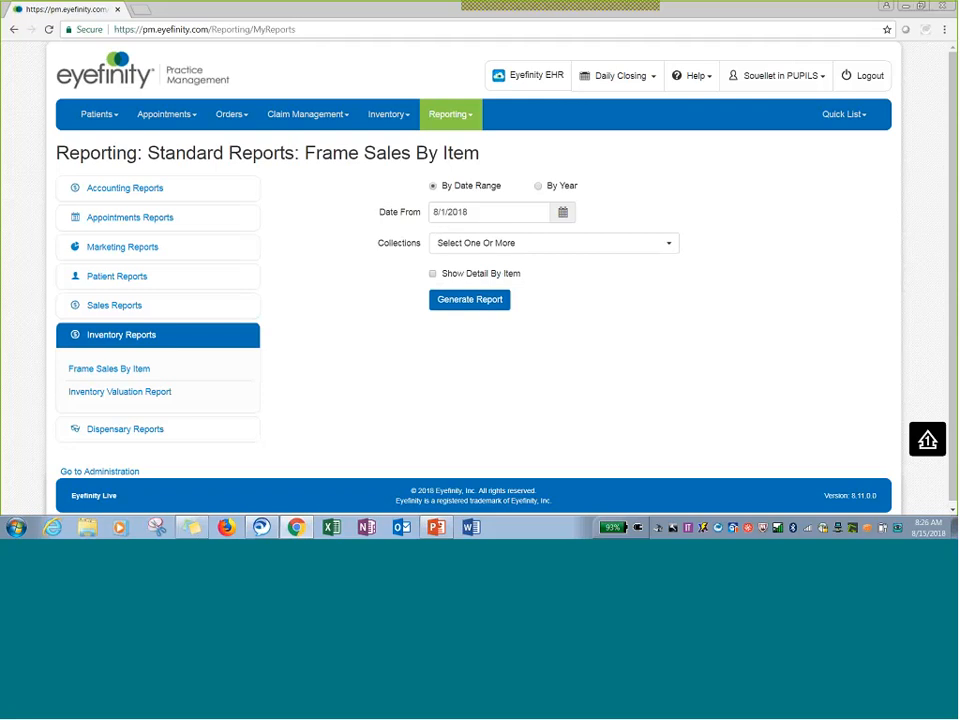
{"action": "left_click", "coordinate": [538, 186]}
{"action": "left_click", "coordinate": [502, 213]}
{"action": "type", "text": "2018"}
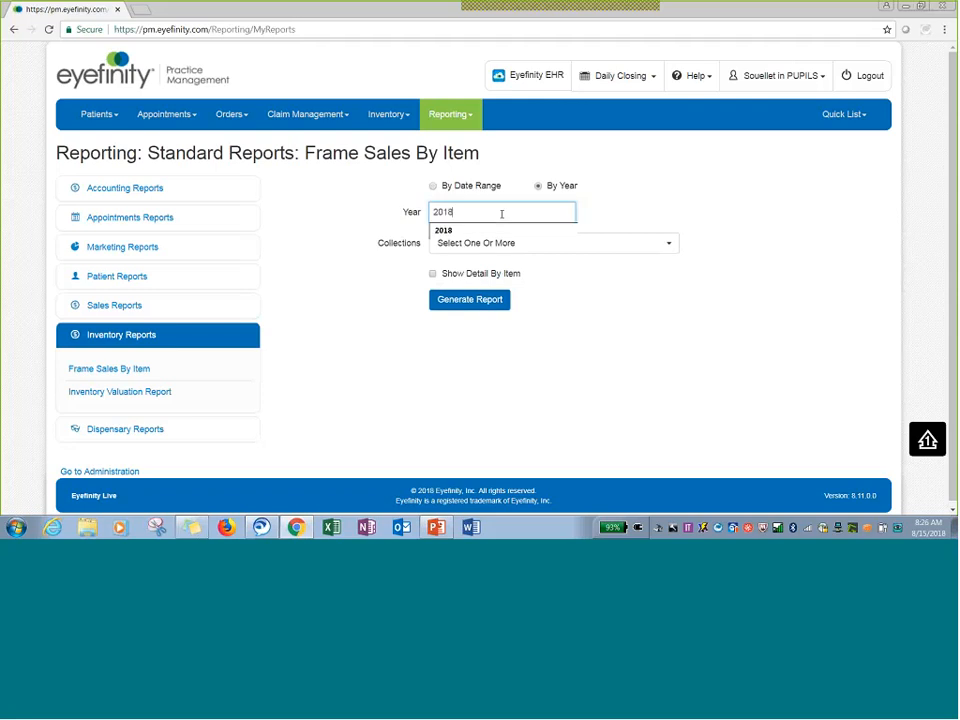
{"action": "left_click", "coordinate": [682, 194]}
Select all collections, generate the Frame Sales By Item report, and close the report window.
{"action": "left_click", "coordinate": [534, 247]}
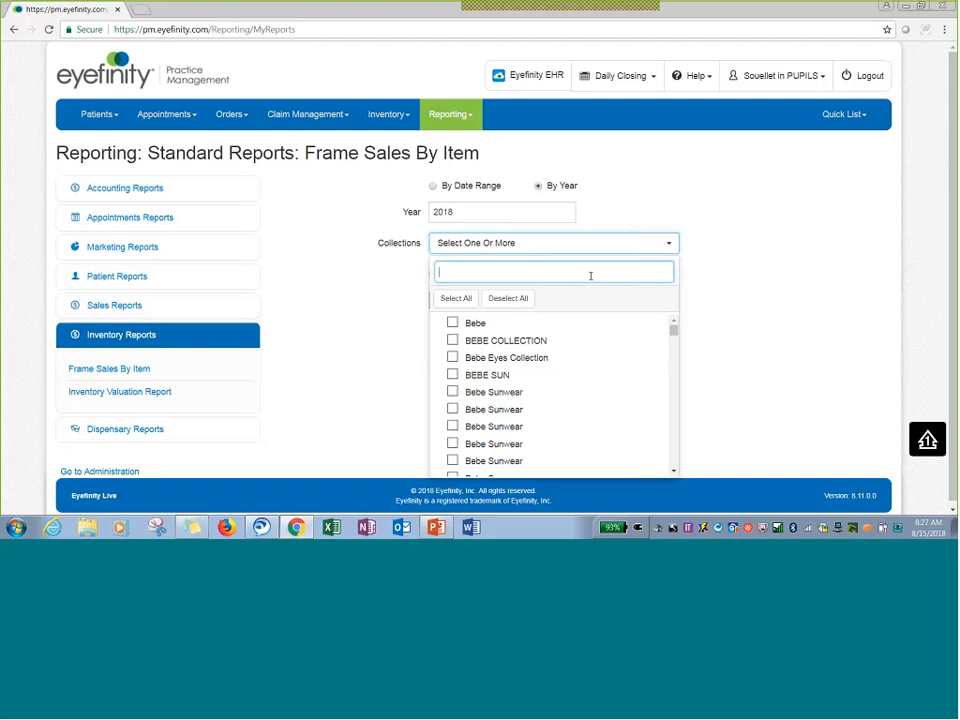
{"action": "left_click", "coordinate": [453, 326]}
{"action": "left_click", "coordinate": [453, 340]}
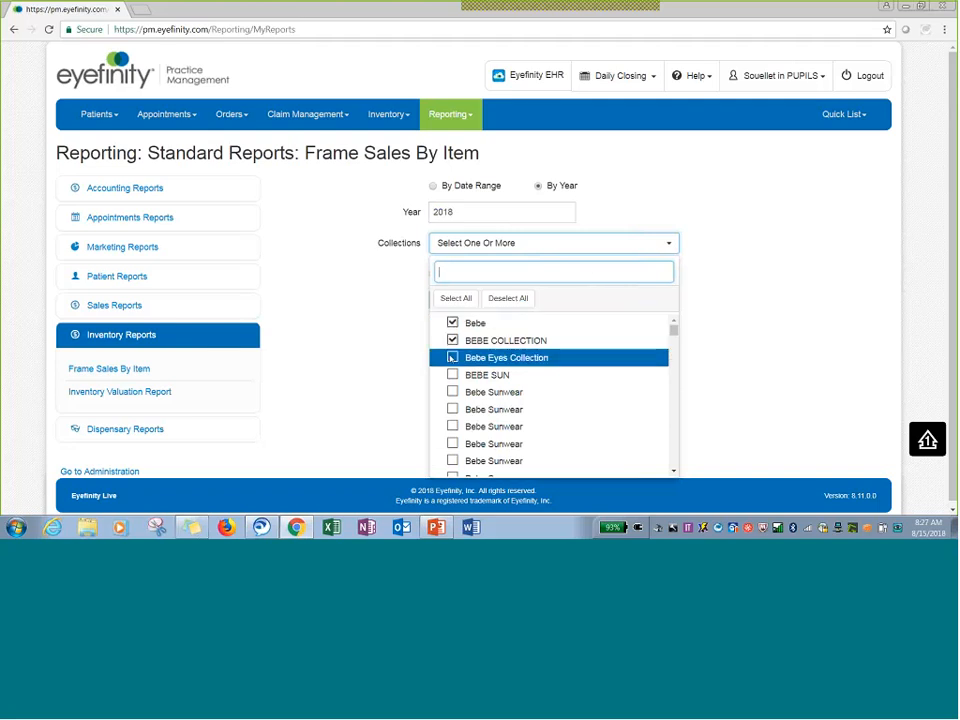
{"action": "left_click", "coordinate": [453, 357]}
{"action": "left_click", "coordinate": [453, 374]}
{"action": "left_click", "coordinate": [470, 300]}
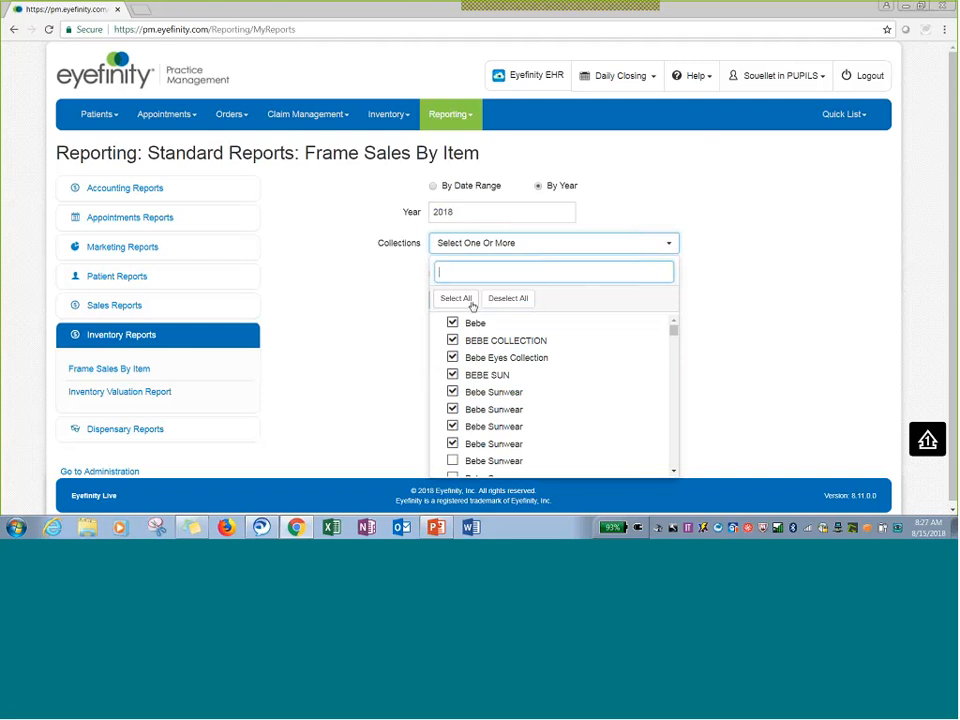
{"action": "key", "text": "Escape"}
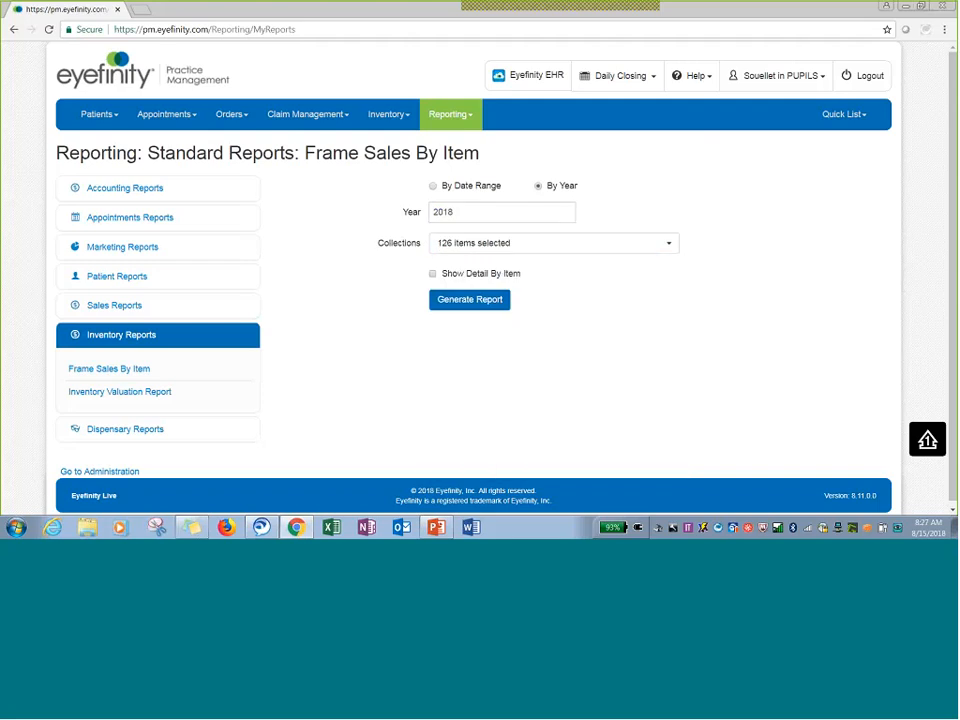
{"action": "left_click", "coordinate": [470, 300]}
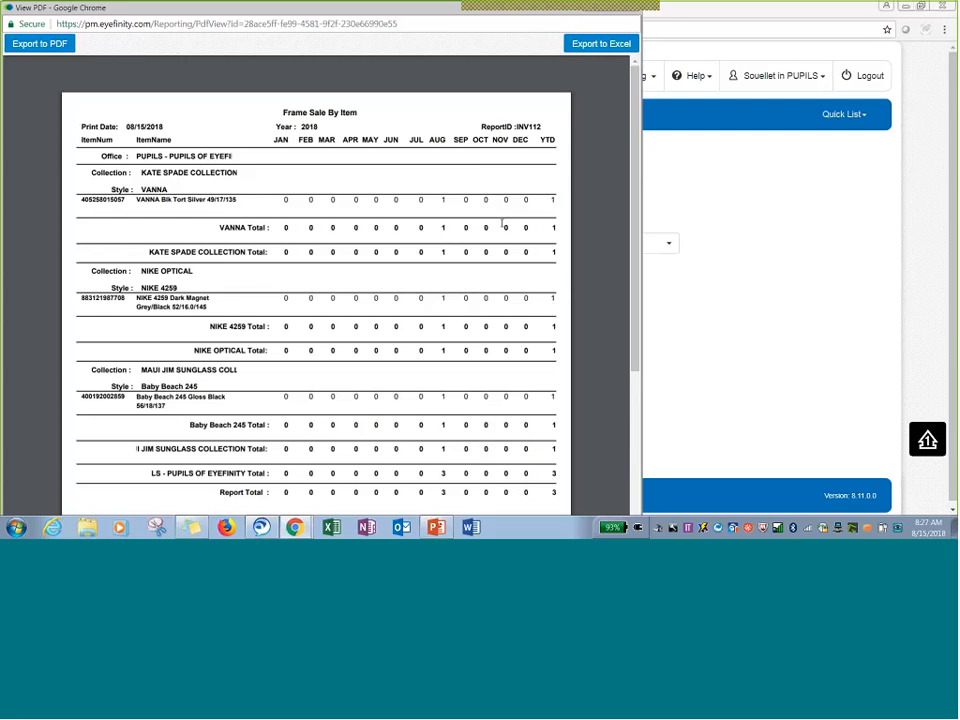
{"action": "left_click_drag", "start_coordinate": [386, 26], "coordinate": [440, 63]}
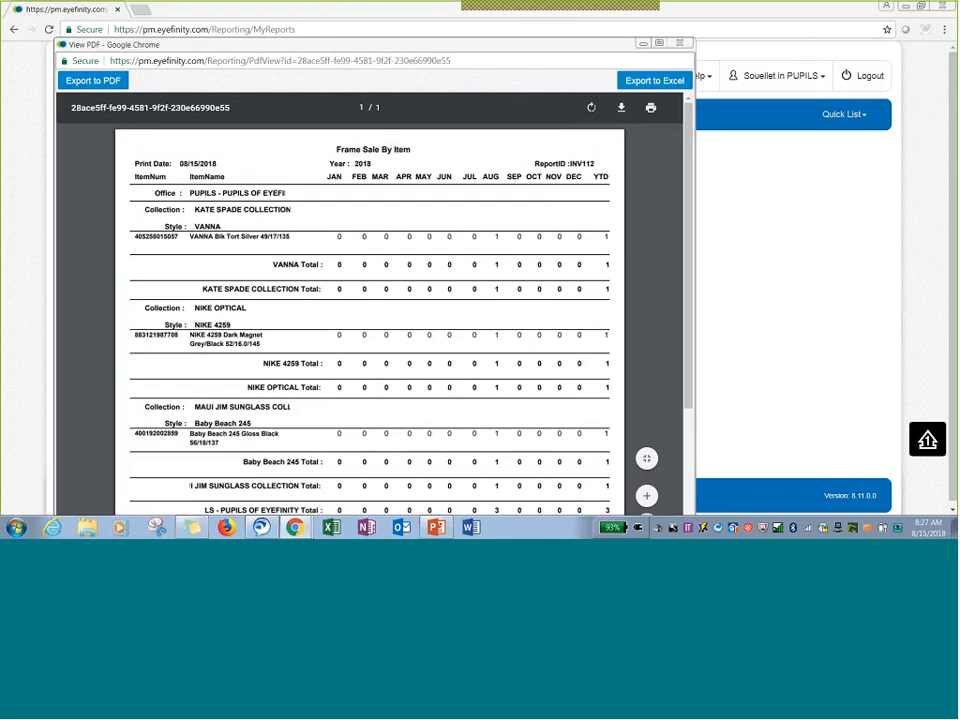
{"action": "left_click", "coordinate": [682, 45]}
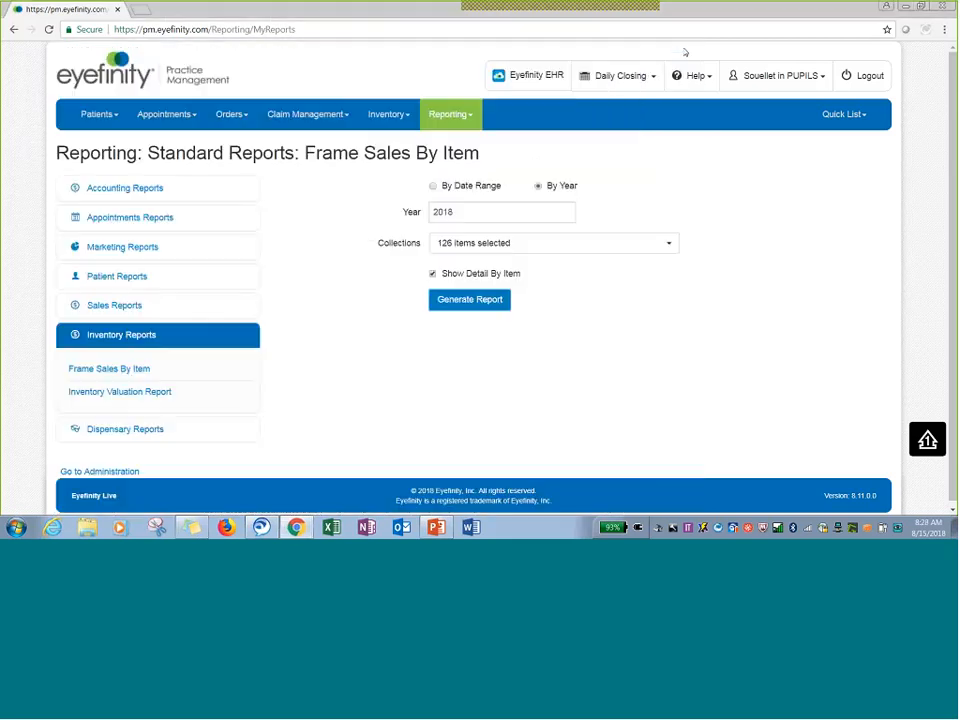
Generate the frame sales report for 8/1/2018 to 8/15/2018 with detail by item and close it.
{"action": "left_click", "coordinate": [540, 187]}
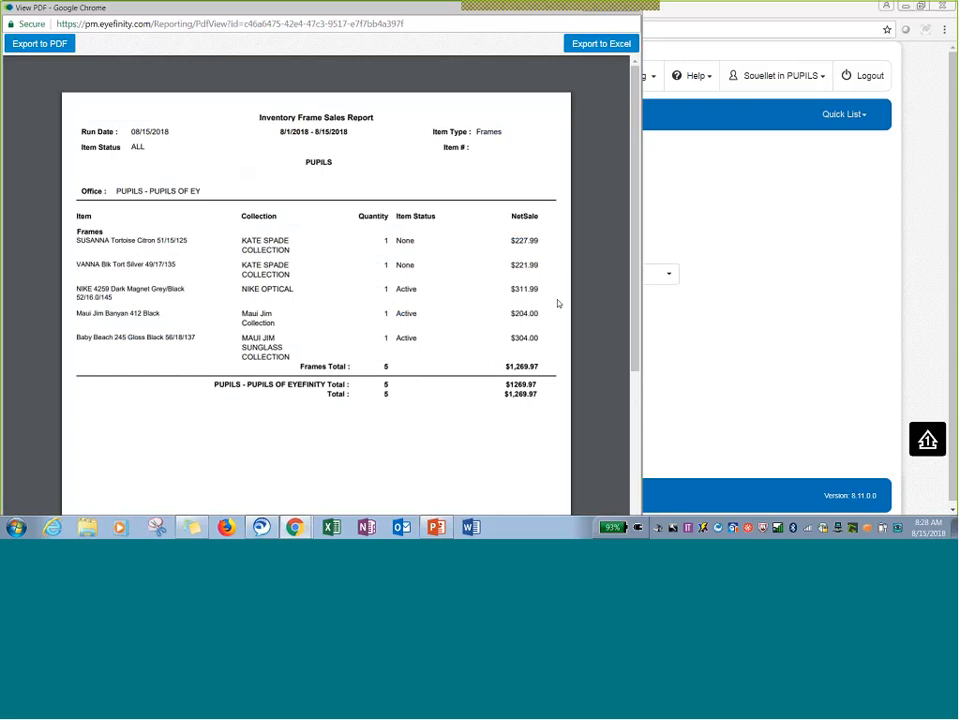
{"action": "left_click_drag", "start_coordinate": [388, 9], "coordinate": [417, 46]}
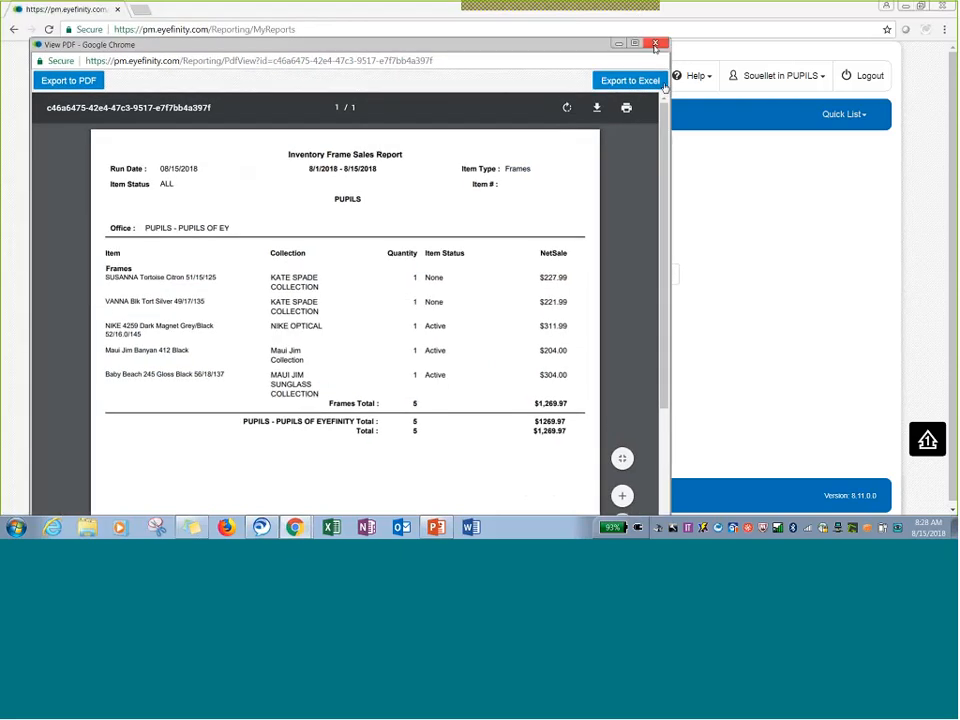
{"action": "left_click", "coordinate": [657, 44]}
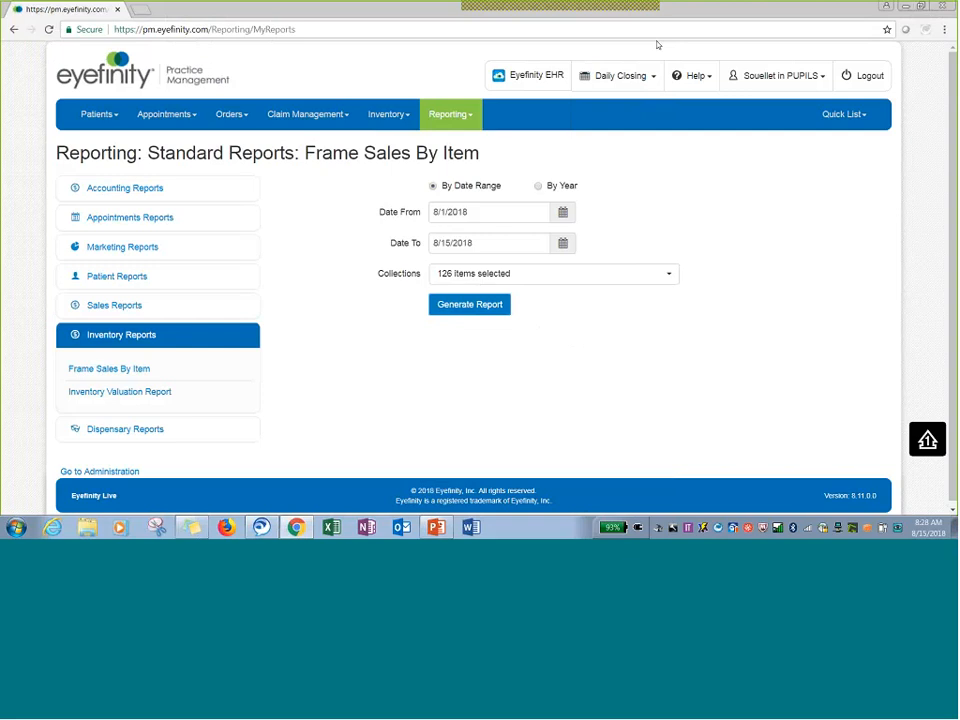
Open the Product Inventory page's Reports section and expand the report name list.
{"action": "left_click", "coordinate": [124, 335]}
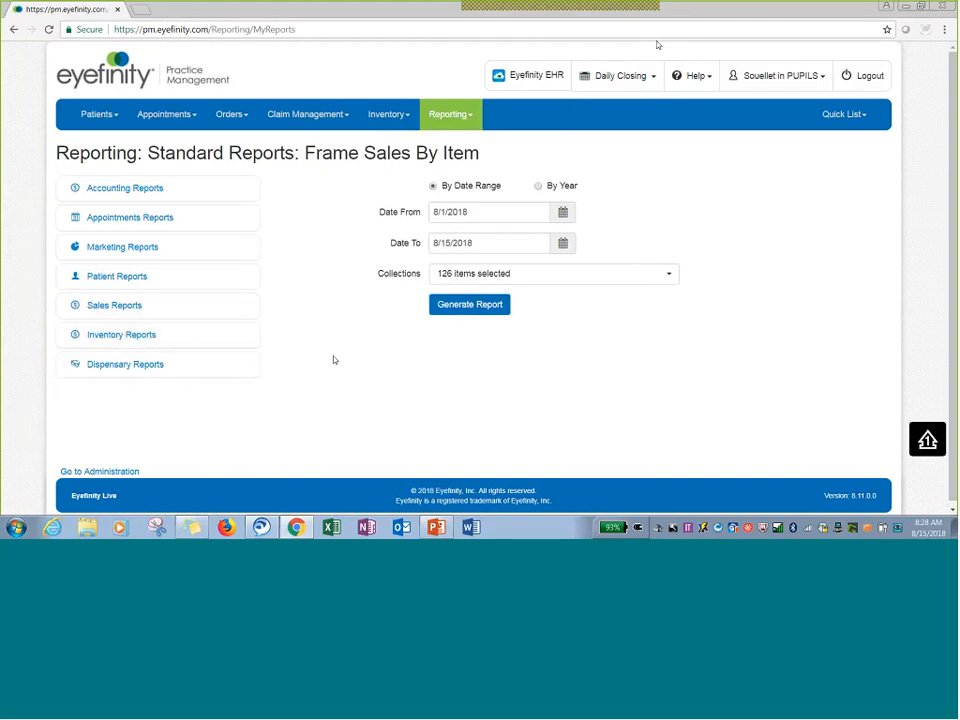
{"action": "mouse_move", "coordinate": [400, 122]}
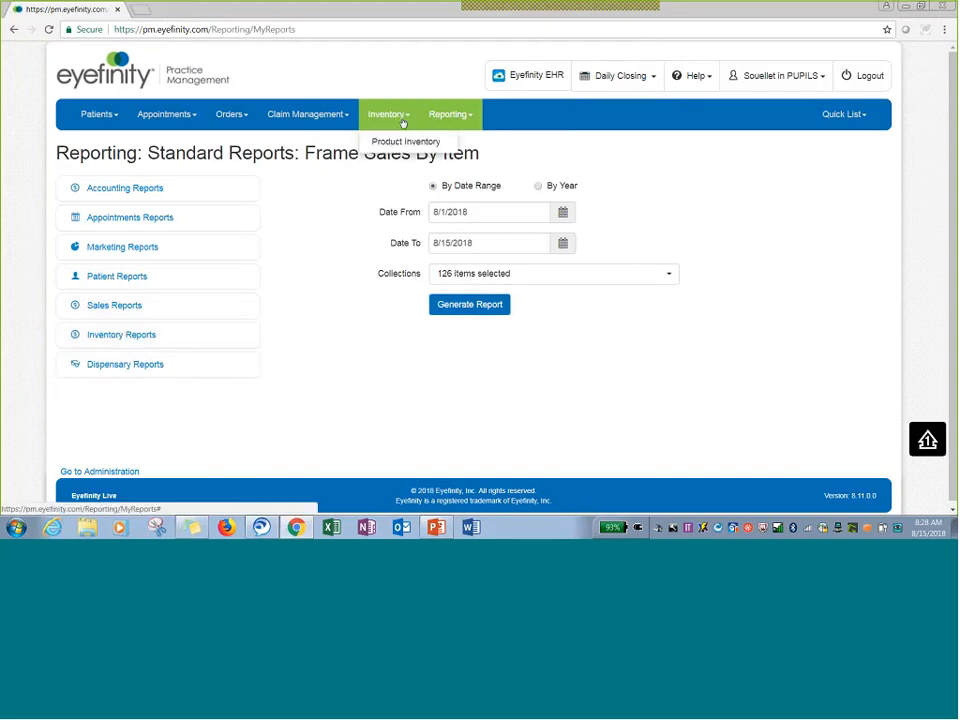
{"action": "left_click", "coordinate": [411, 146]}
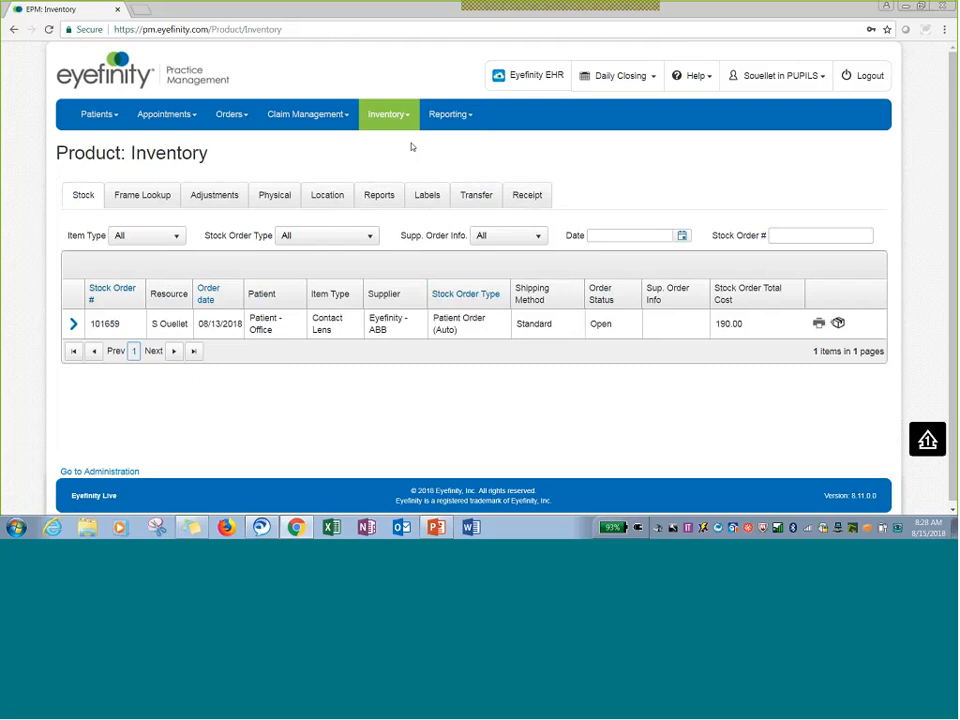
{"action": "left_click", "coordinate": [369, 199]}
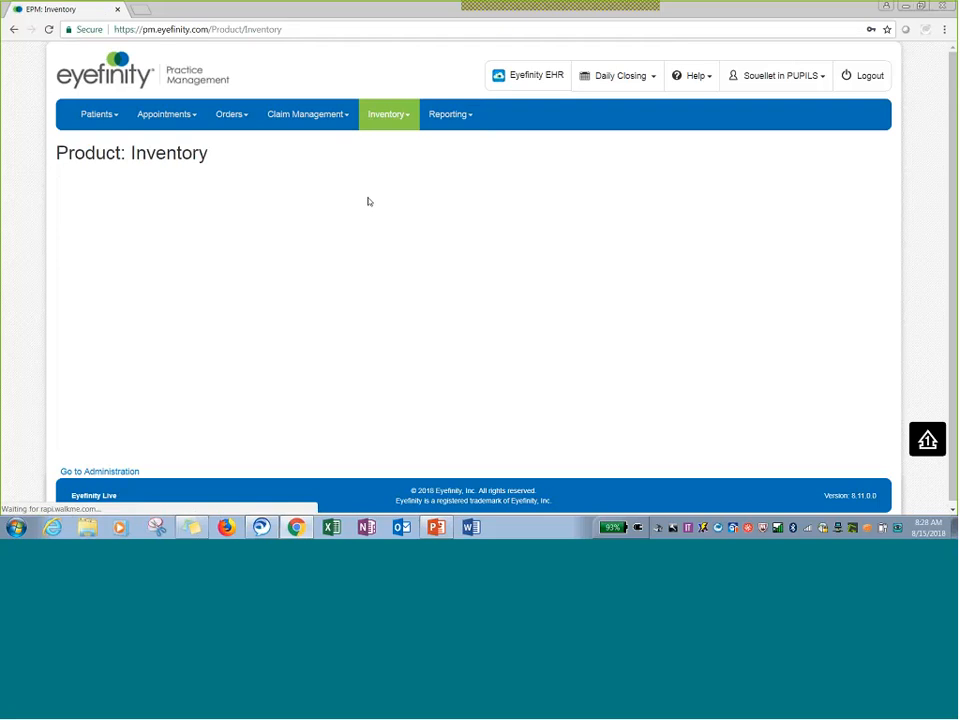
{"action": "left_click", "coordinate": [183, 224]}
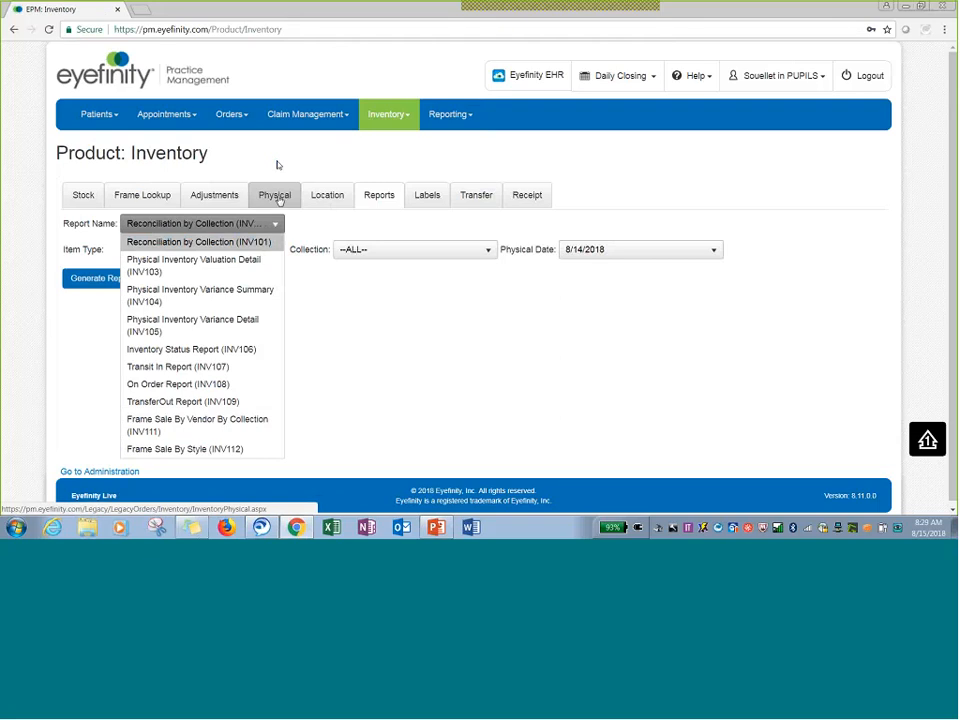
Review the list of physical inventory counts and return to the inventory reports.
{"action": "left_click", "coordinate": [279, 199]}
{"action": "left_click", "coordinate": [279, 199]}
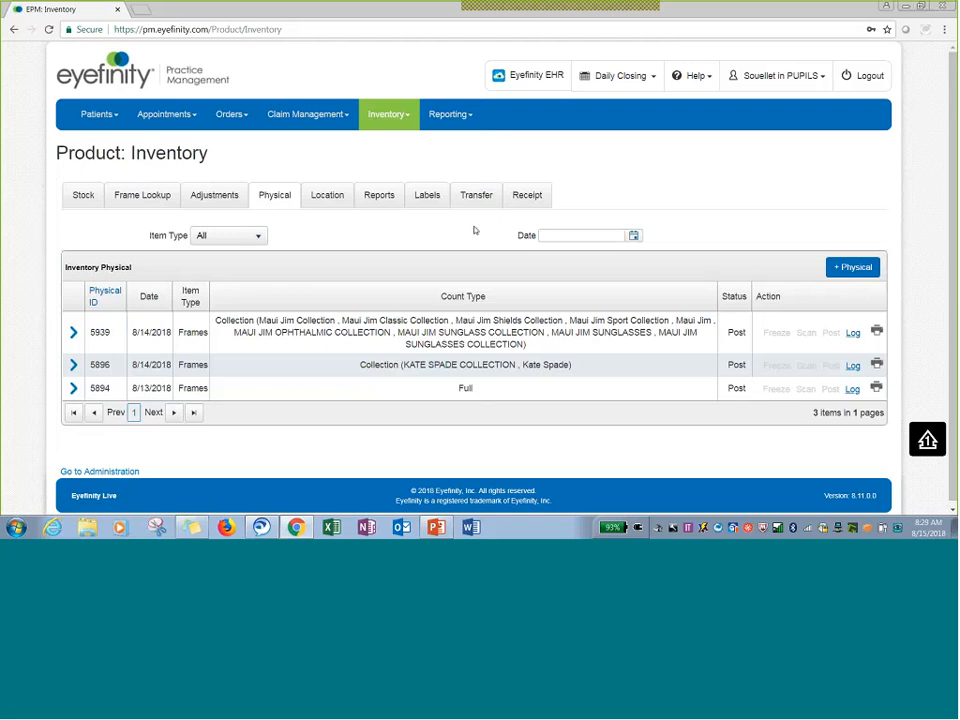
{"action": "left_click", "coordinate": [379, 197]}
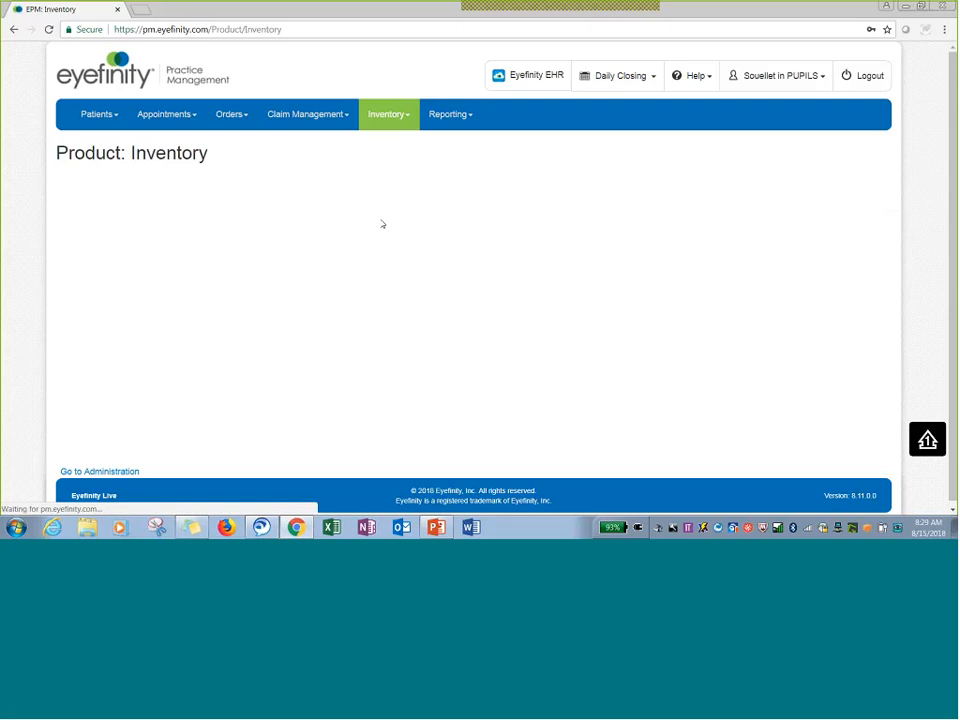
Generate the Reconciliation by Collection (INV101) report for physical date 8/14/2018 and maximize the report window.
{"action": "left_click", "coordinate": [188, 224]}
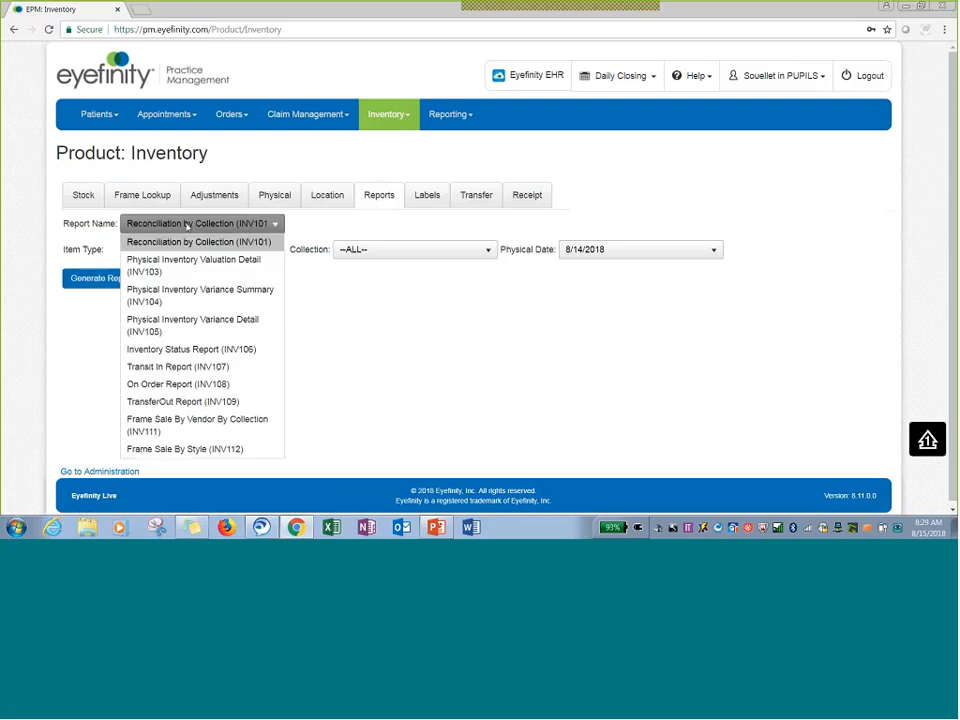
{"action": "left_click", "coordinate": [236, 241]}
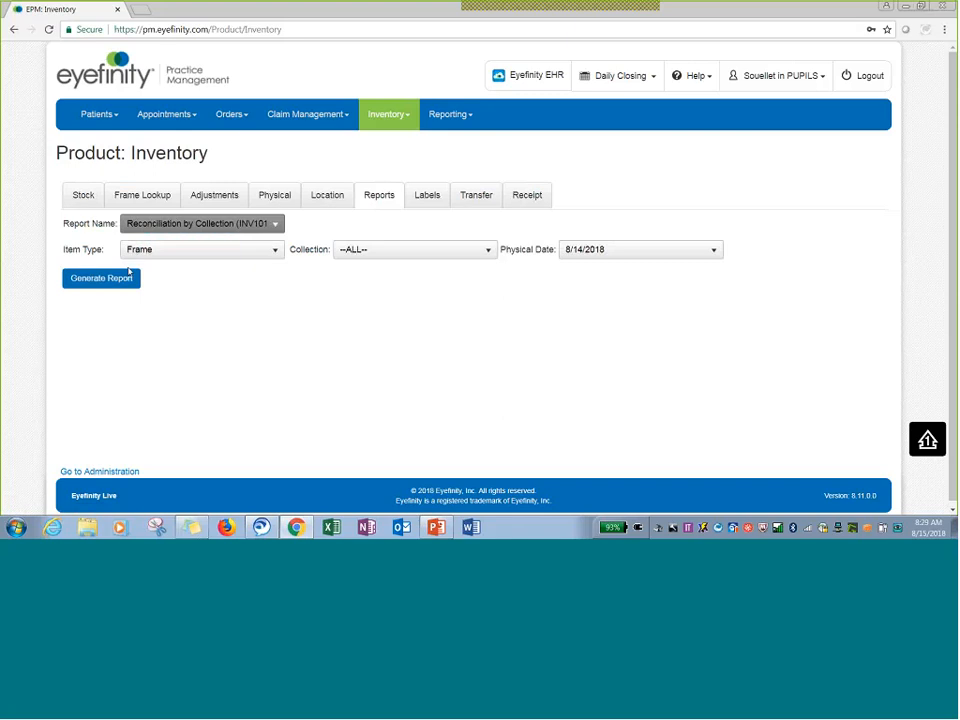
{"action": "left_click", "coordinate": [632, 250]}
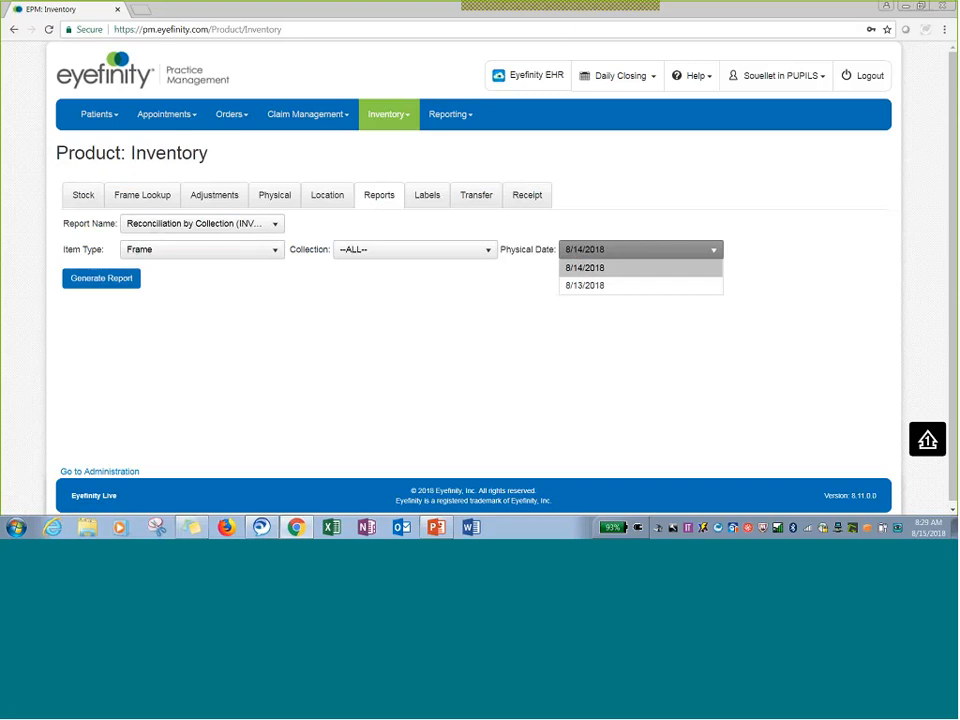
{"action": "left_click", "coordinate": [613, 271]}
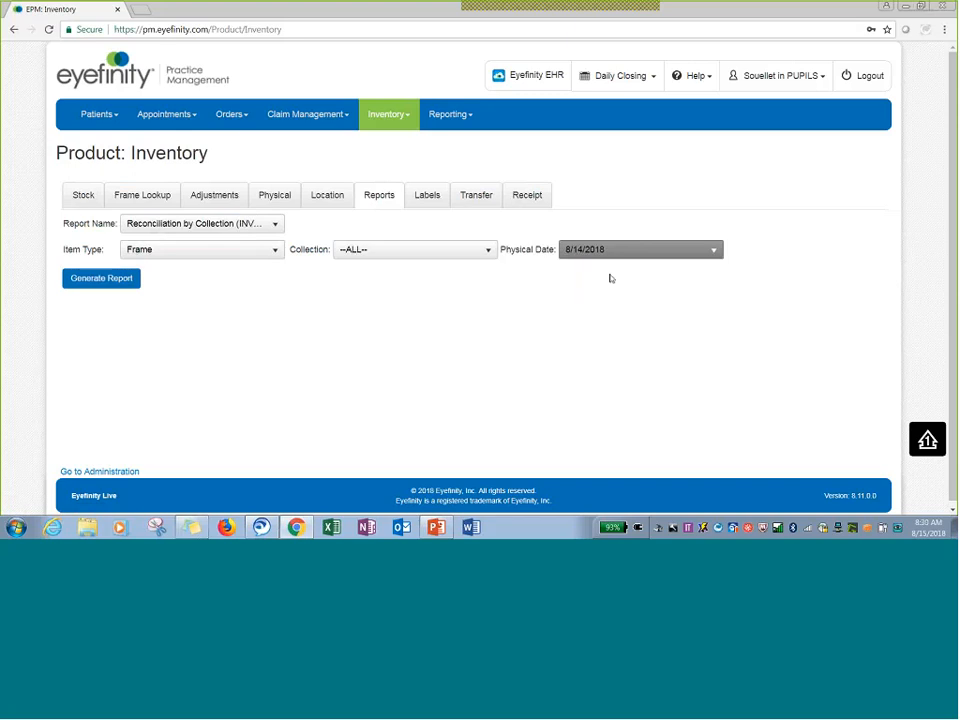
{"action": "left_click", "coordinate": [118, 284]}
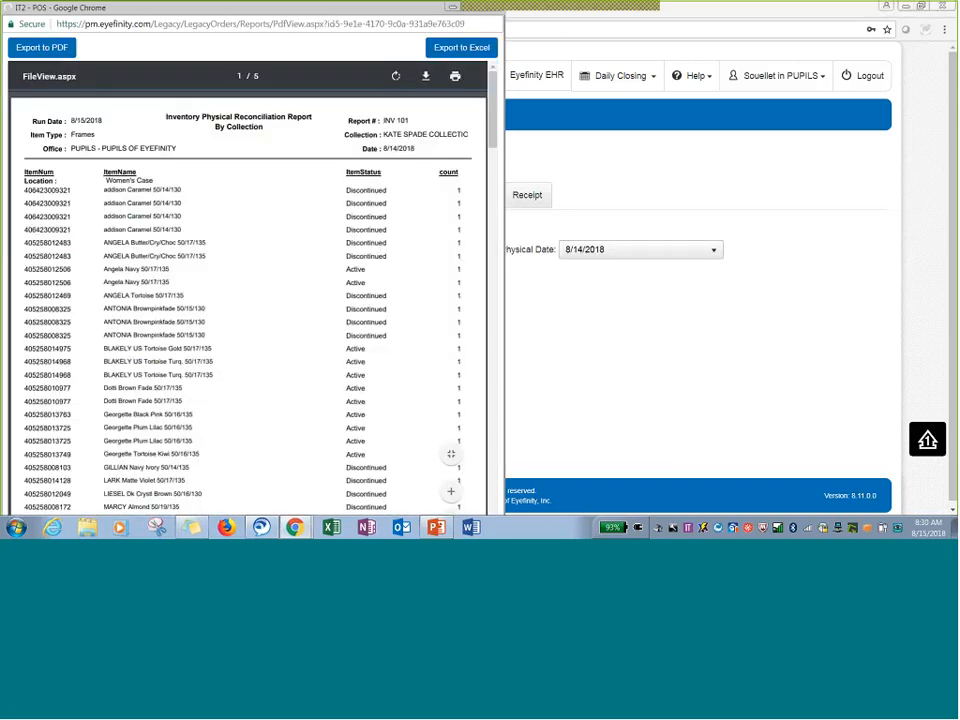
{"action": "left_click_drag", "start_coordinate": [272, 9], "coordinate": [338, 39]}
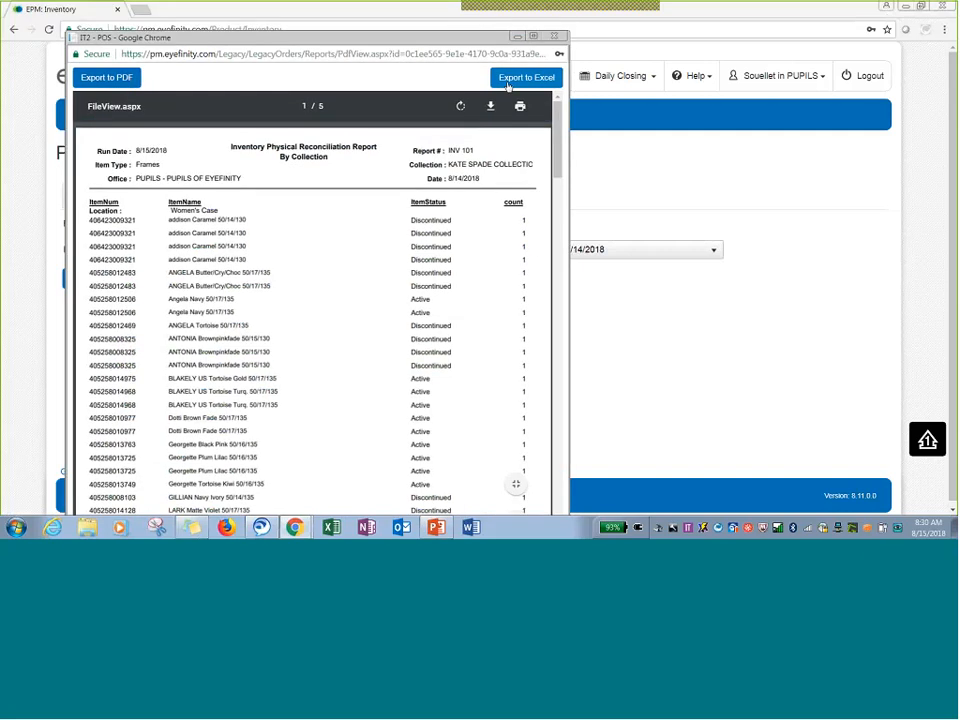
{"action": "left_click", "coordinate": [533, 37]}
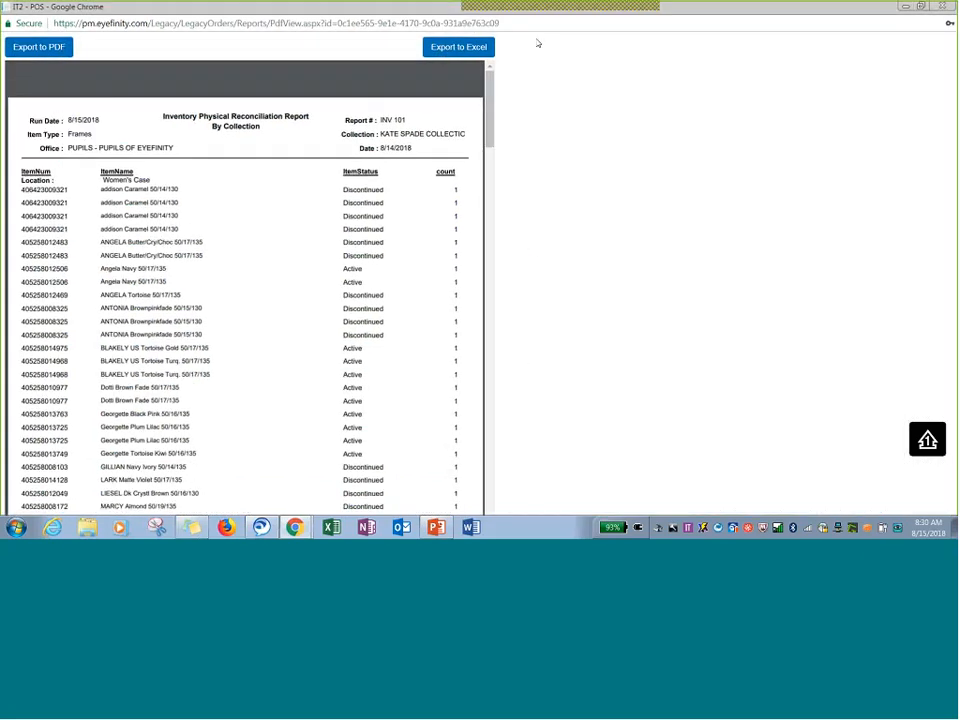
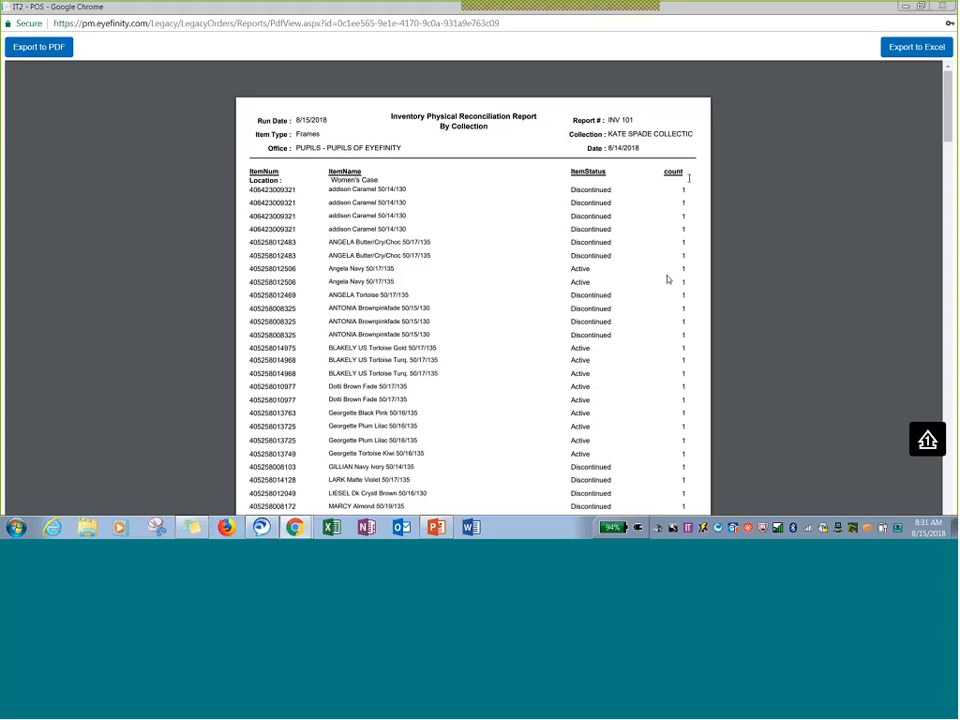
Scroll through the Reconciliation by Collection report pages and close the report window.
{"action": "scroll", "coordinate": [668, 280], "scroll_direction": "down", "scroll_amount": 2}
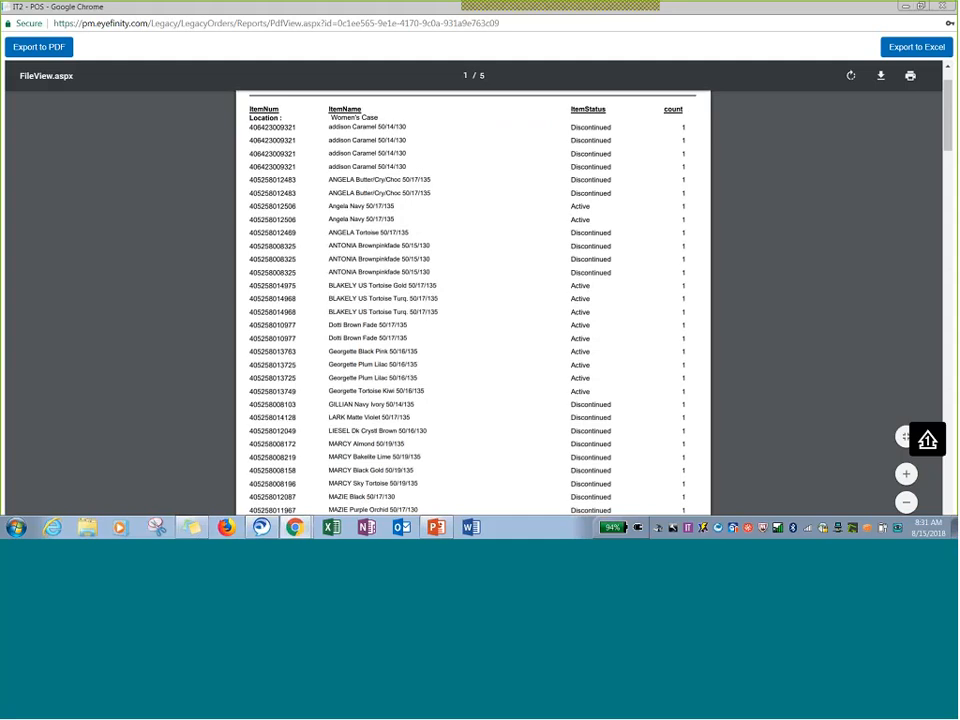
{"action": "scroll", "coordinate": [672, 319], "scroll_direction": "down", "scroll_amount": 3}
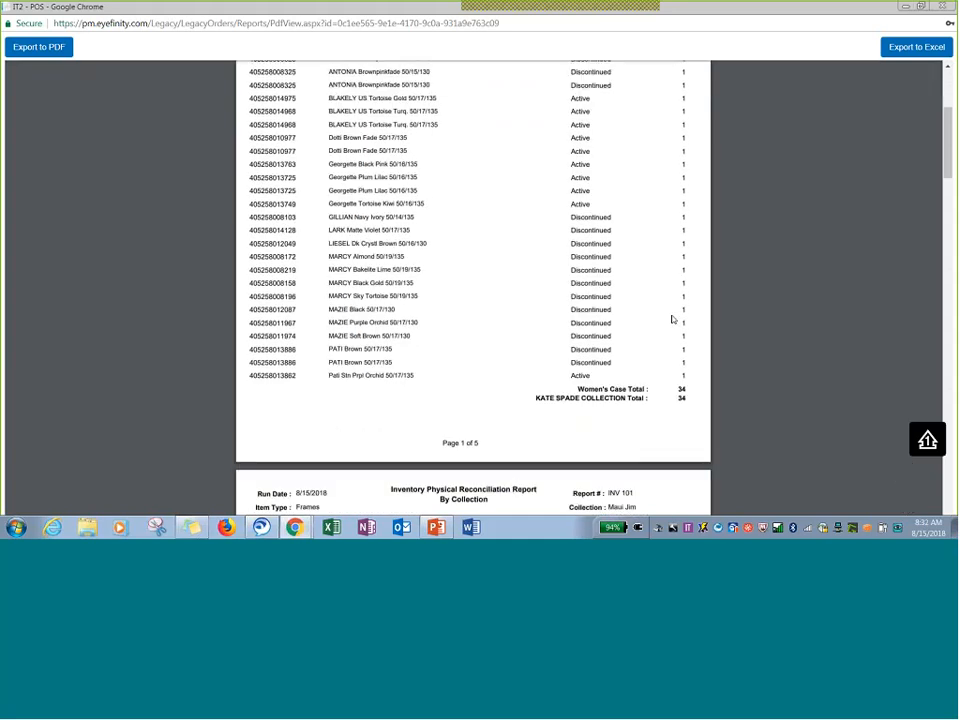
{"action": "scroll", "coordinate": [472, 290], "scroll_direction": "down", "scroll_amount": 4}
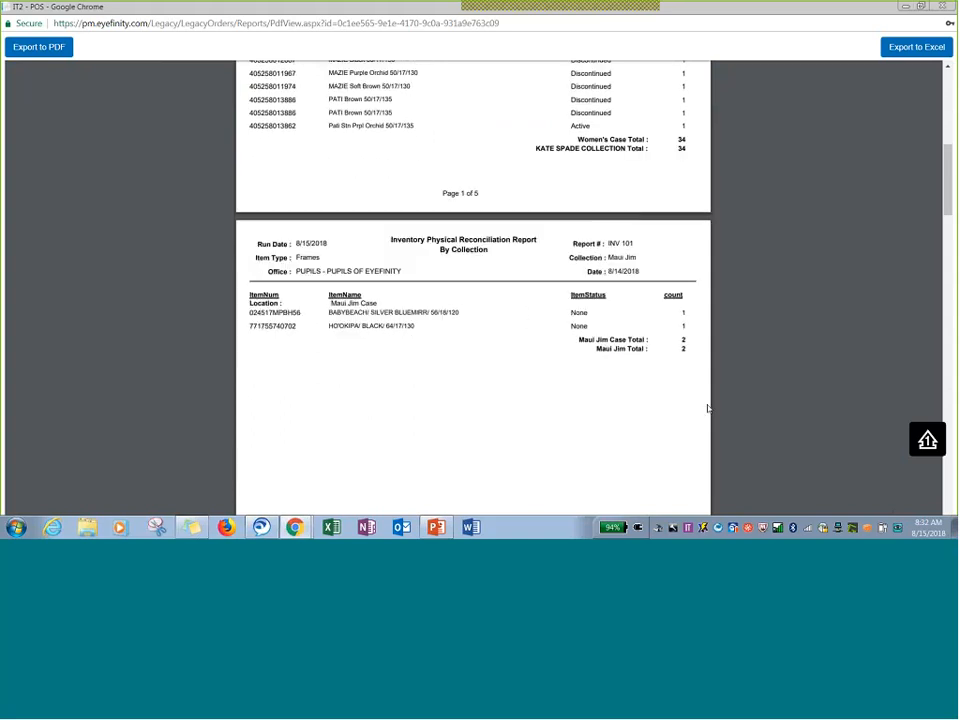
{"action": "scroll", "coordinate": [707, 408], "scroll_direction": "up", "scroll_amount": 15}
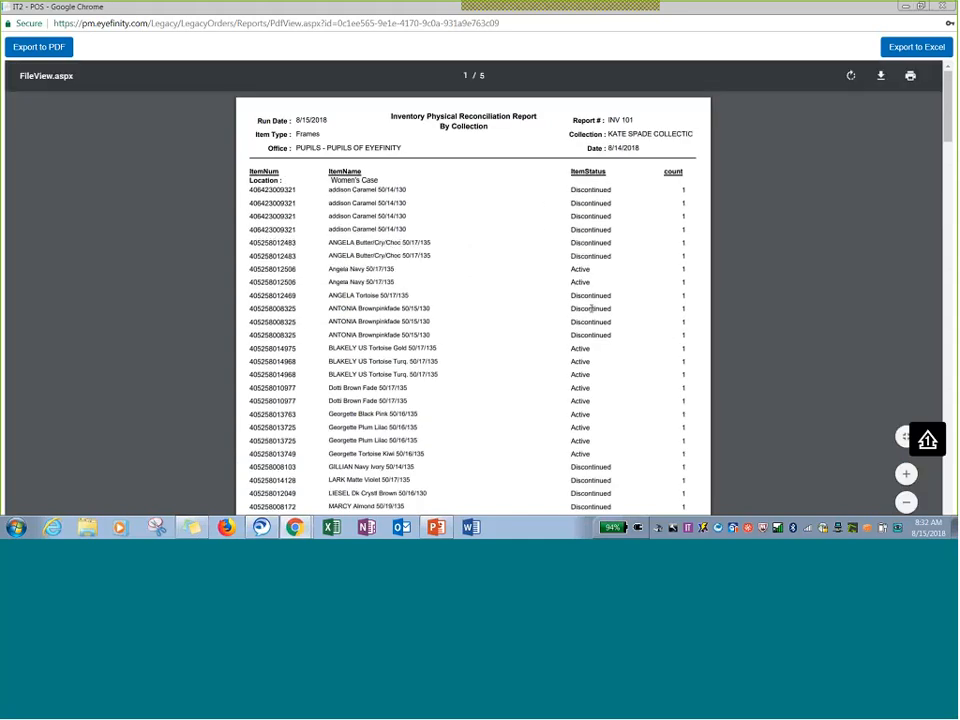
{"action": "key", "text": "ctrl+w"}
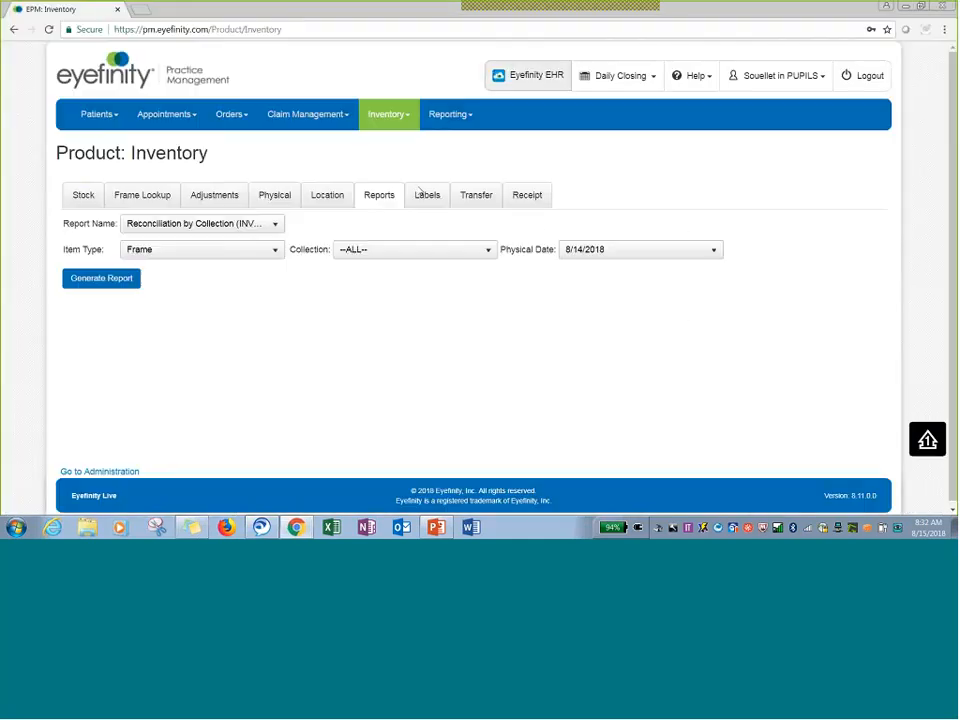
Generate the Physical Inventory Valuation Detail (INV103) report for physical date 8/14/2018 and maximize the report window.
{"action": "left_click", "coordinate": [185, 224]}
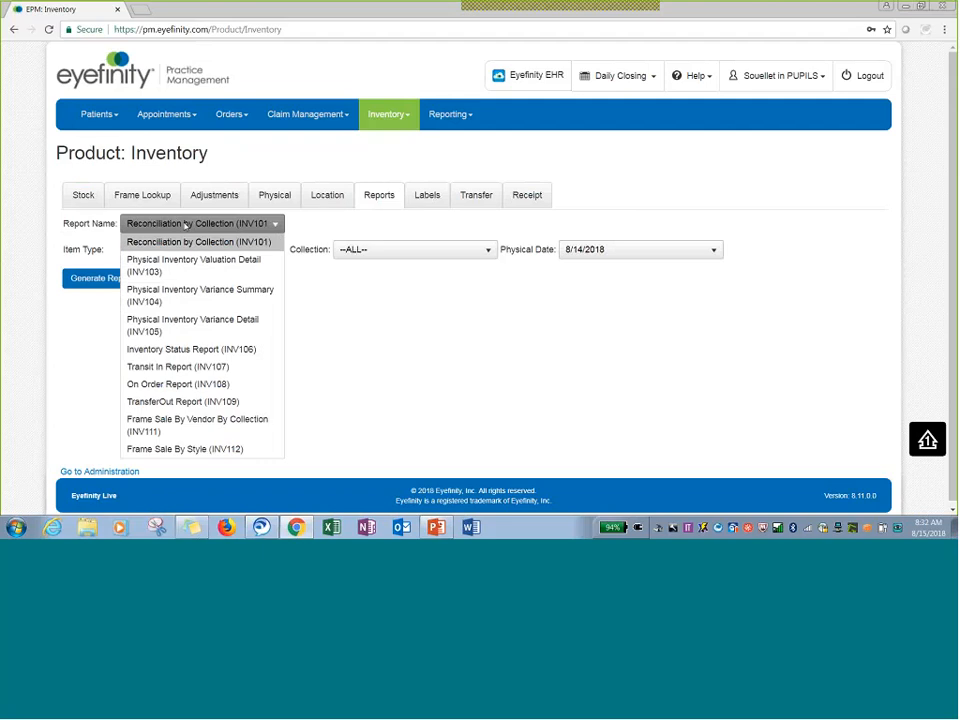
{"action": "left_click", "coordinate": [165, 262]}
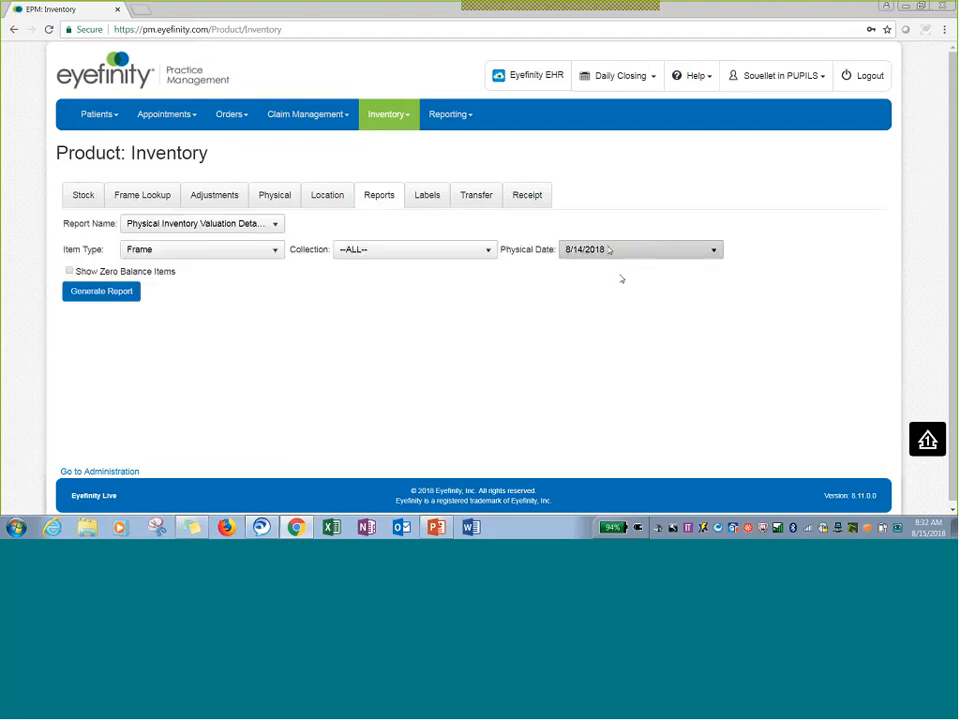
{"action": "left_click", "coordinate": [611, 247]}
{"action": "left_click", "coordinate": [617, 270]}
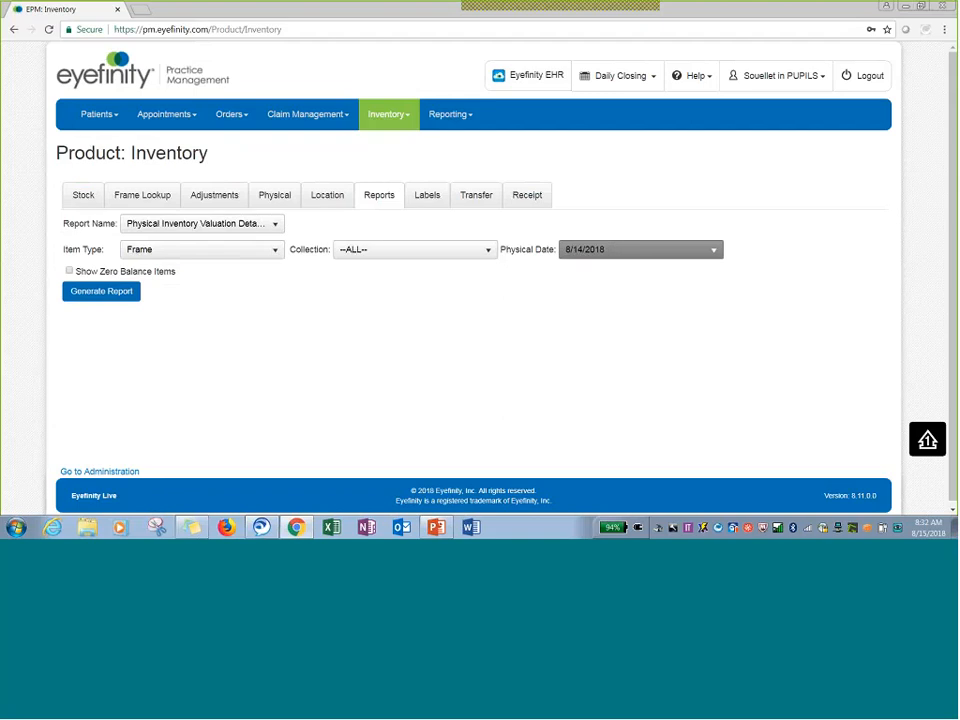
{"action": "left_click", "coordinate": [120, 292]}
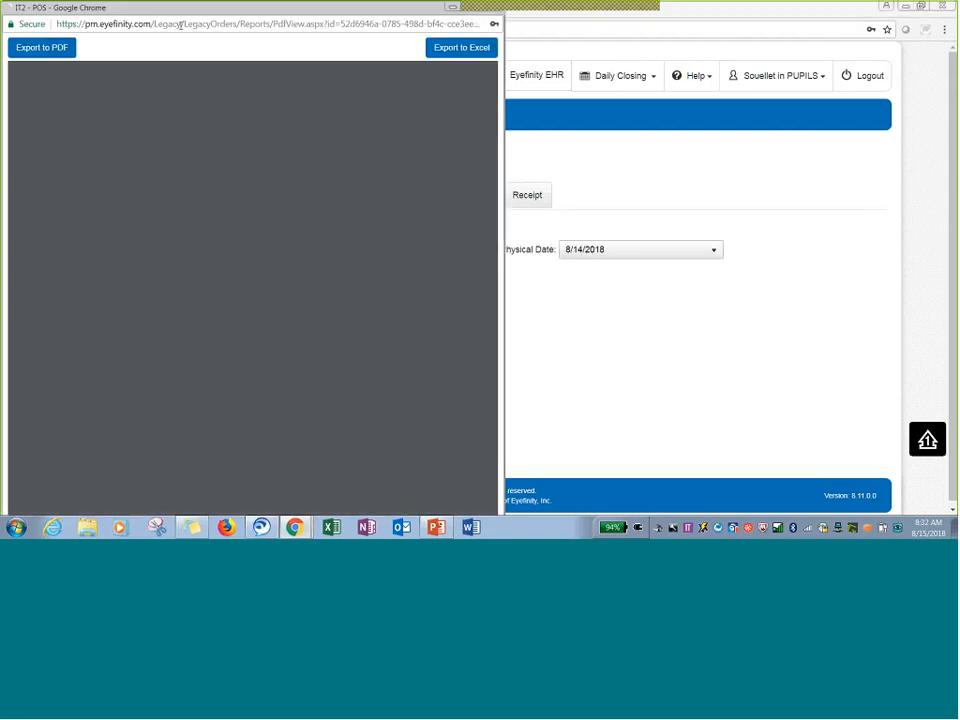
{"action": "left_click_drag", "start_coordinate": [232, 8], "coordinate": [382, 28]}
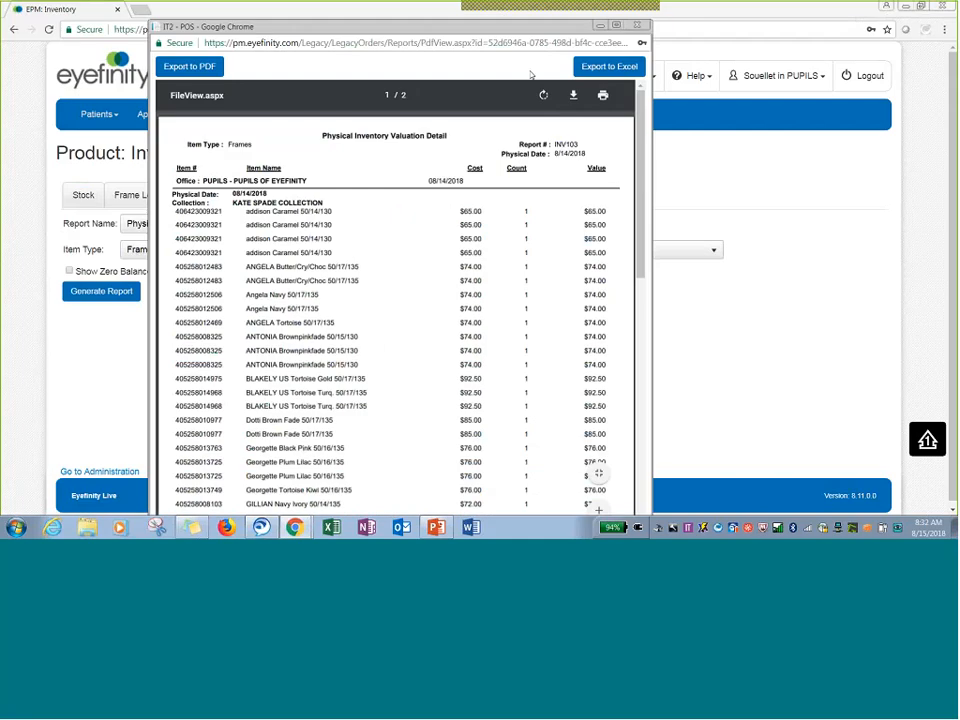
{"action": "left_click", "coordinate": [618, 26]}
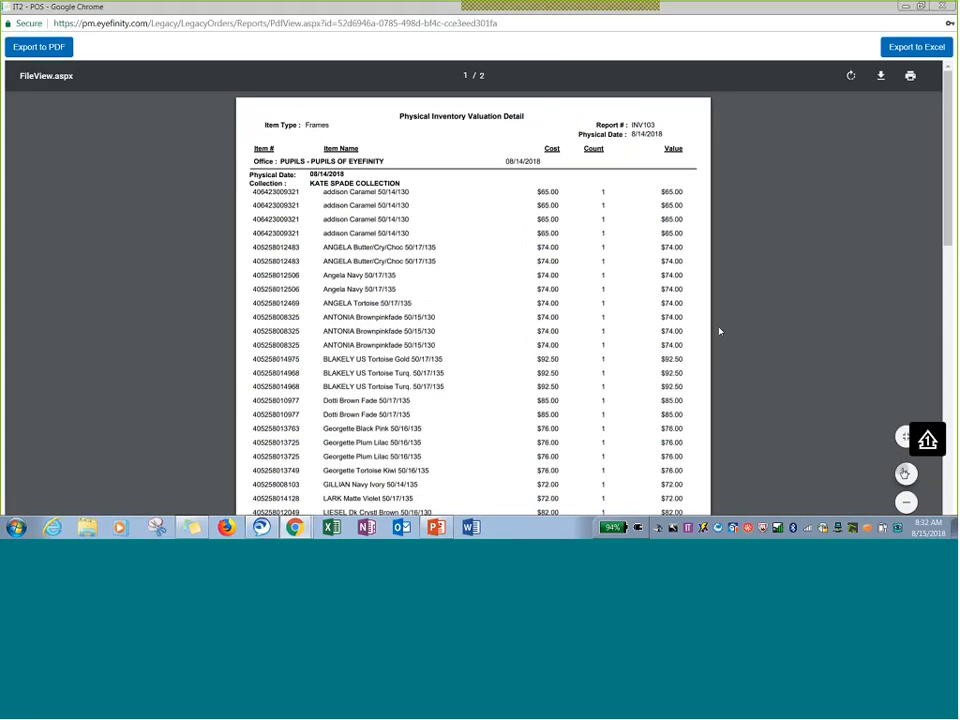
Zoom into the valuation detail report, review it down to the totals, and close the report window.
{"action": "left_click", "coordinate": [906, 474]}
{"action": "left_click", "coordinate": [906, 474]}
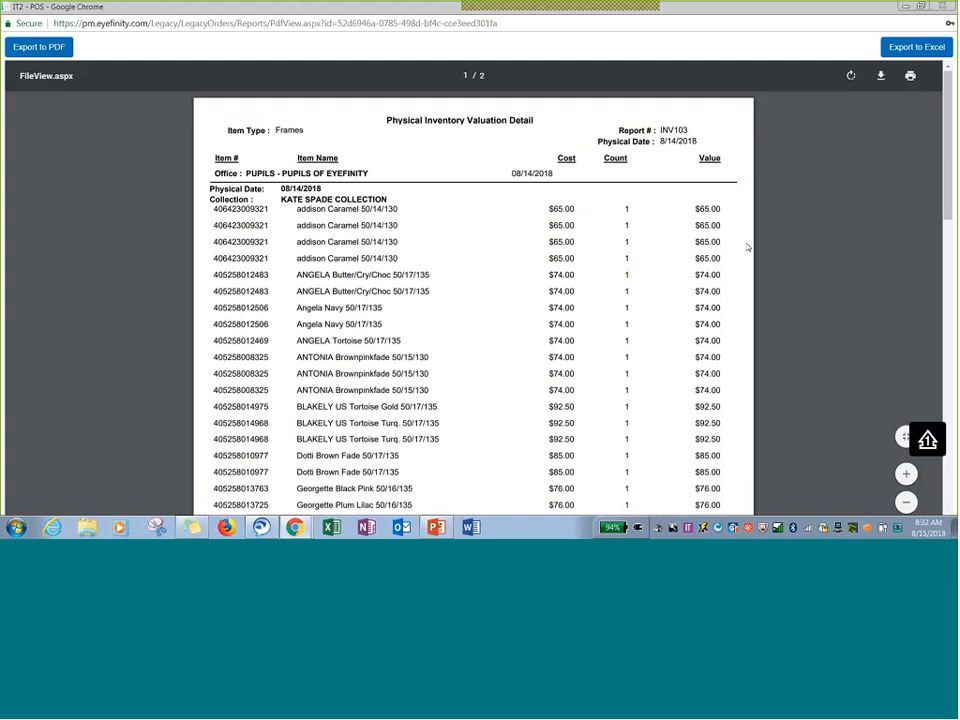
{"action": "scroll", "coordinate": [733, 346], "scroll_direction": "down", "scroll_amount": 10}
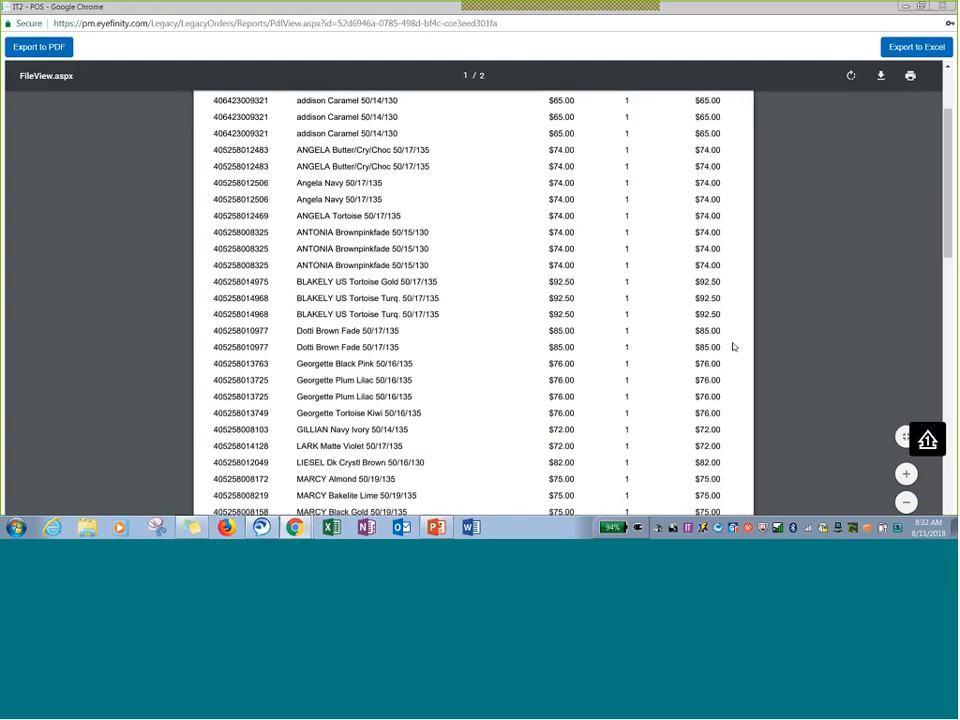
{"action": "scroll", "coordinate": [733, 346], "scroll_direction": "up", "scroll_amount": 1}
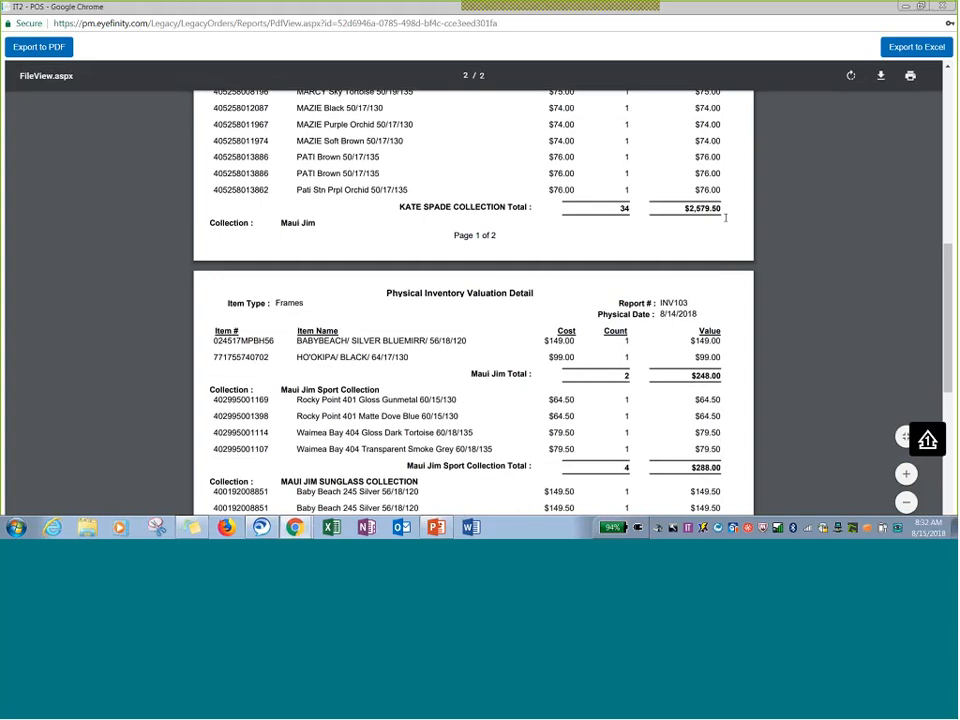
{"action": "scroll", "coordinate": [726, 217], "scroll_direction": "down", "scroll_amount": 2}
{"action": "scroll", "coordinate": [726, 217], "scroll_direction": "down", "scroll_amount": 2}
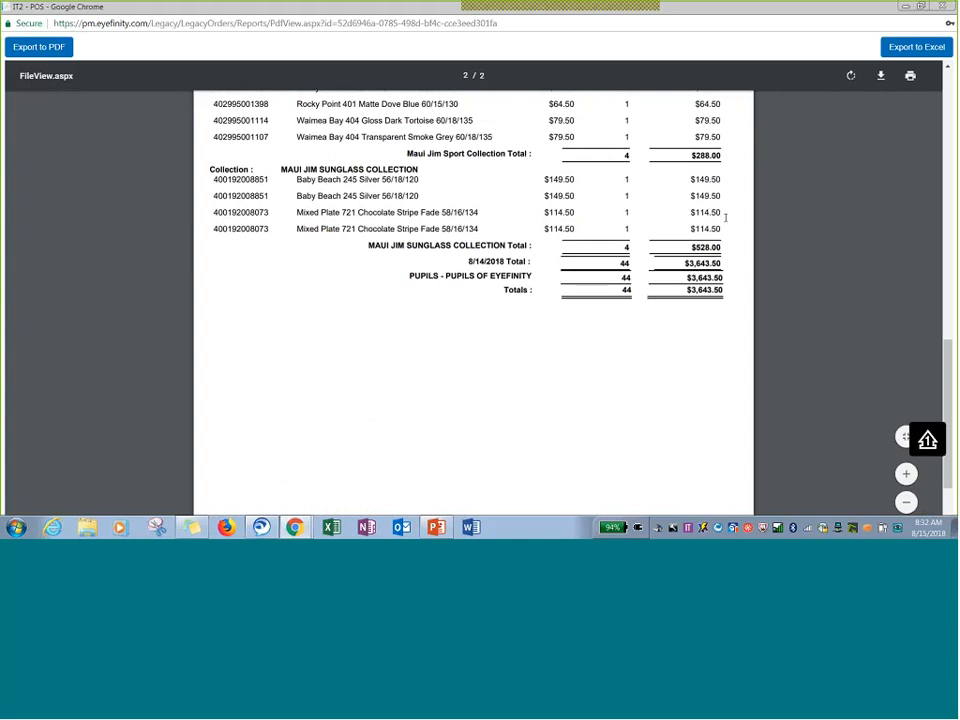
{"action": "scroll", "coordinate": [704, 322], "scroll_direction": "up", "scroll_amount": 1}
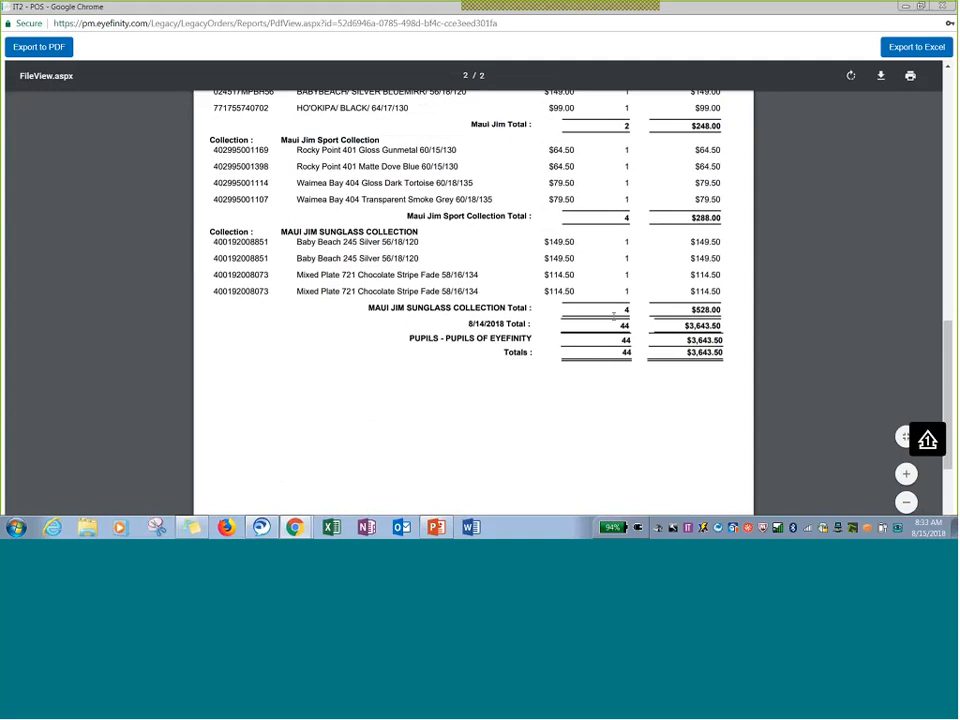
{"action": "scroll", "coordinate": [614, 316], "scroll_direction": "up", "scroll_amount": 3}
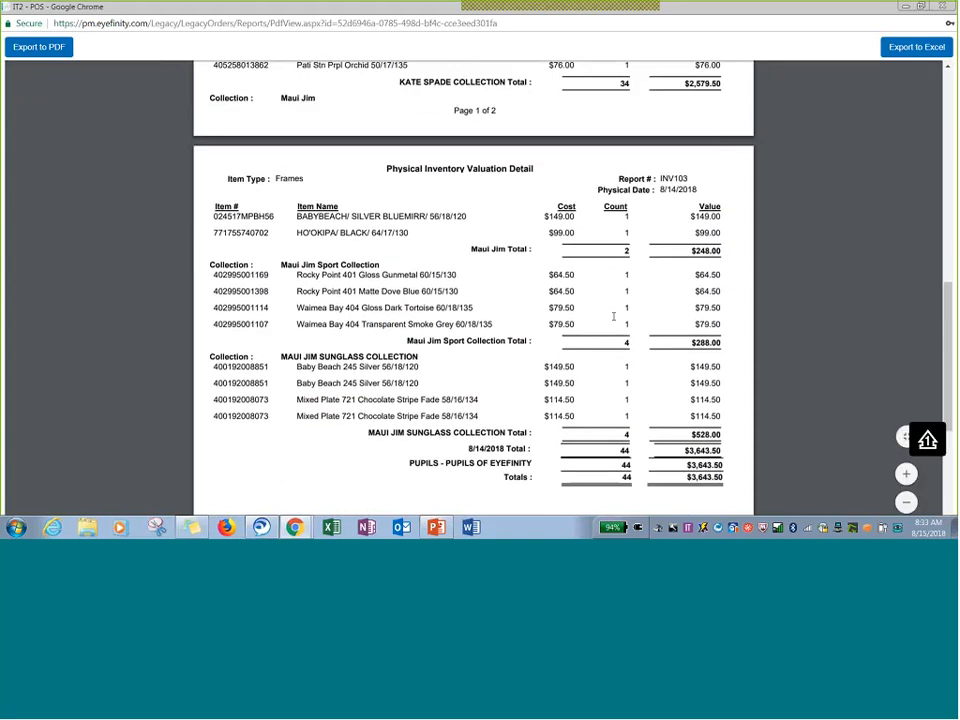
{"action": "left_click_drag", "start_coordinate": [765, 7], "coordinate": [574, 35]}
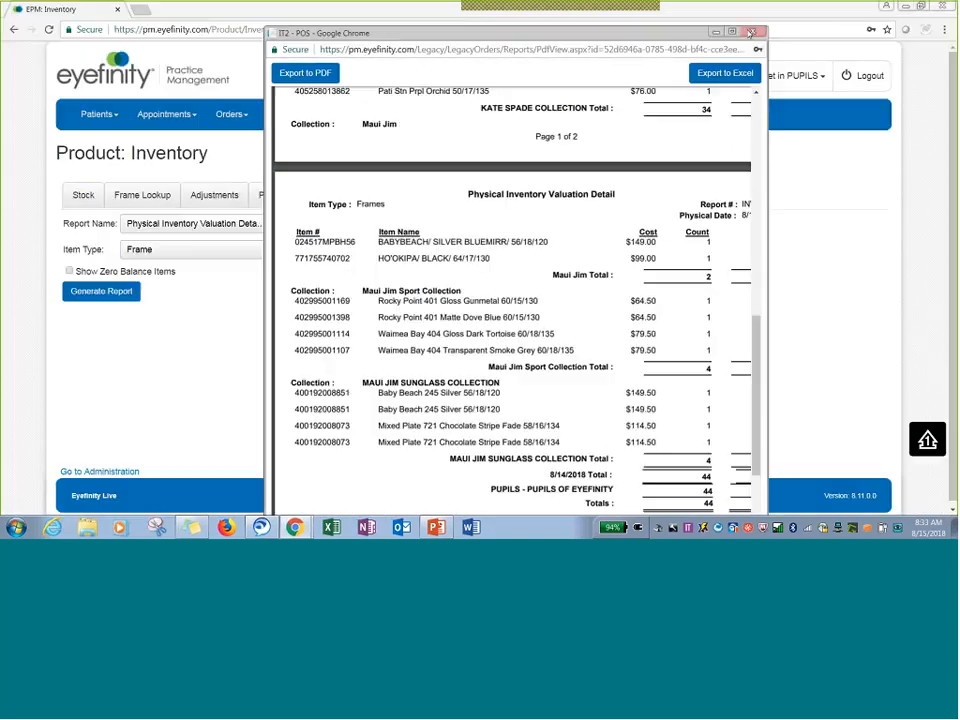
{"action": "left_click", "coordinate": [751, 33]}
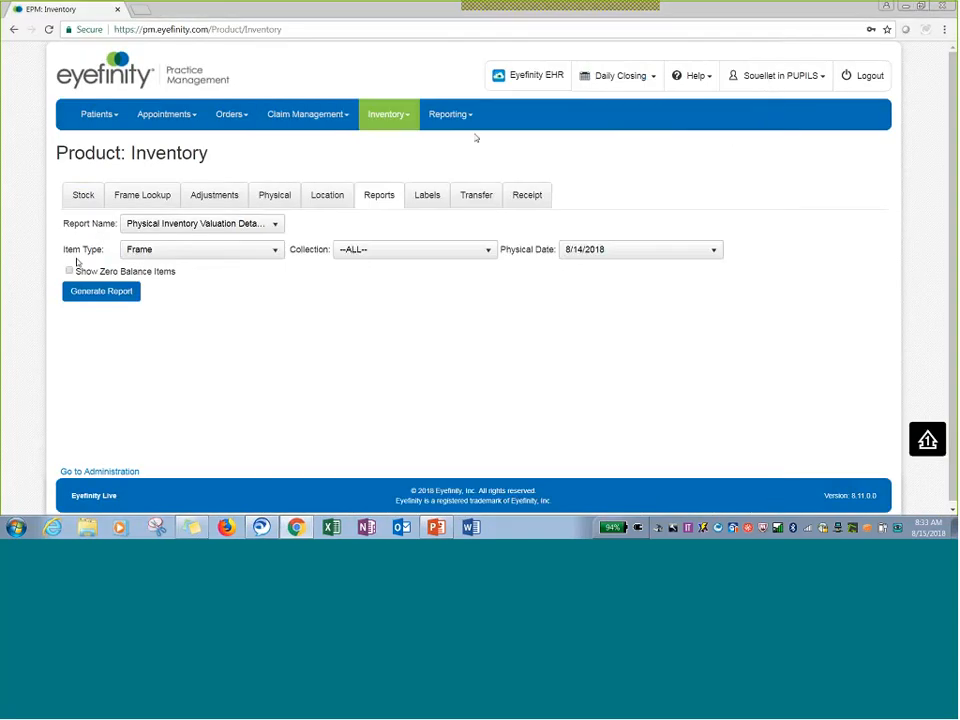
Generate the Inventory Status Report (INV106) with all filters left at ALL and maximize the report window.
{"action": "left_click", "coordinate": [150, 224]}
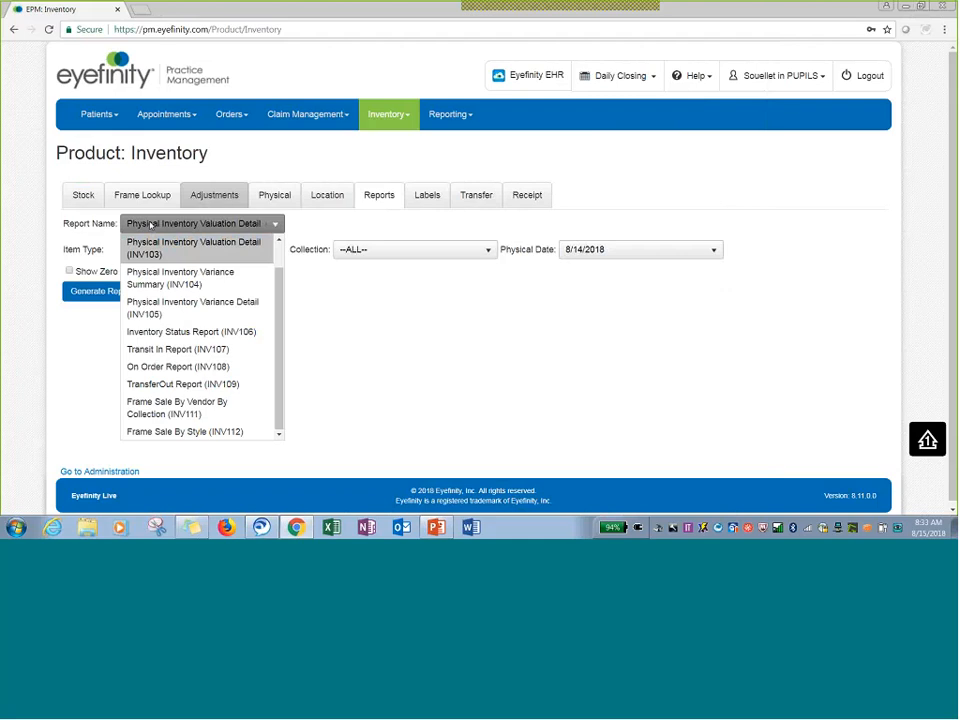
{"action": "left_click", "coordinate": [221, 332]}
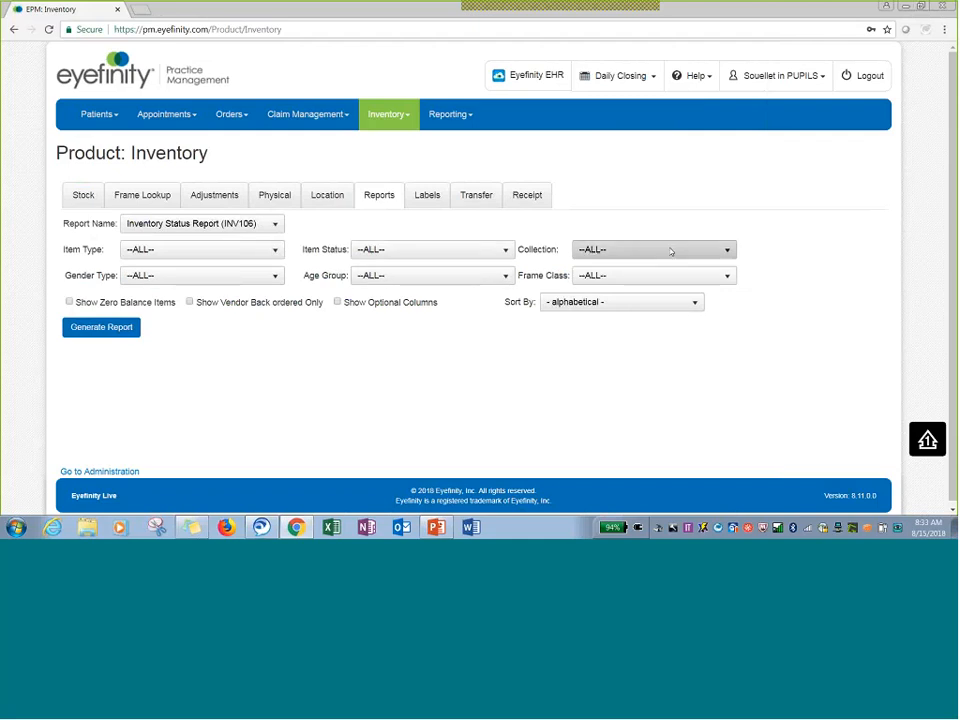
{"action": "left_click", "coordinate": [93, 328]}
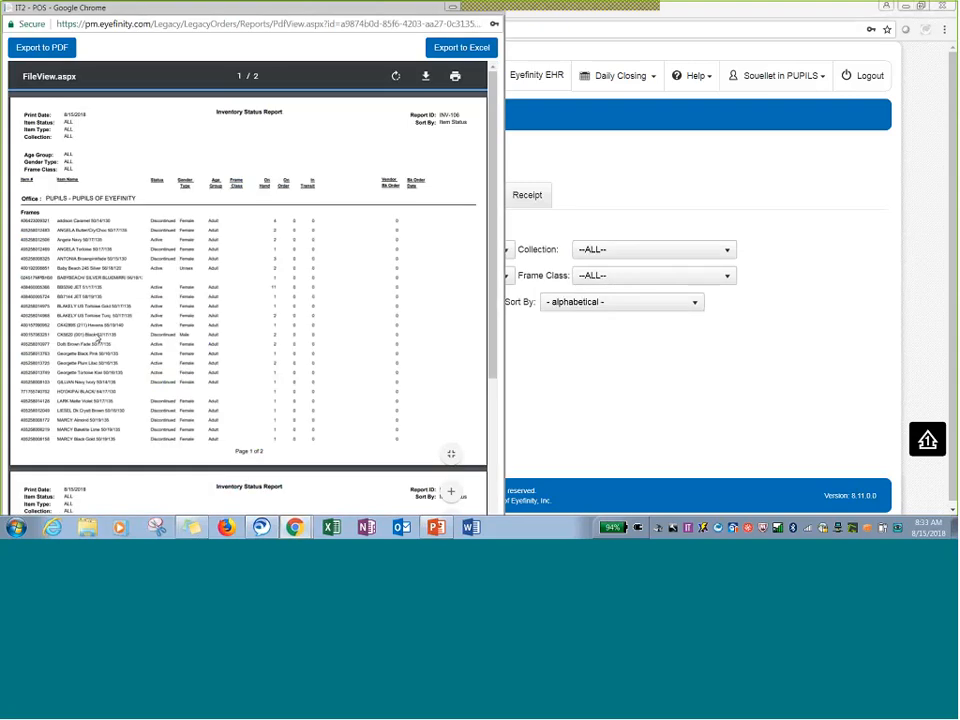
{"action": "left_click_drag", "start_coordinate": [160, 6], "coordinate": [323, 29]}
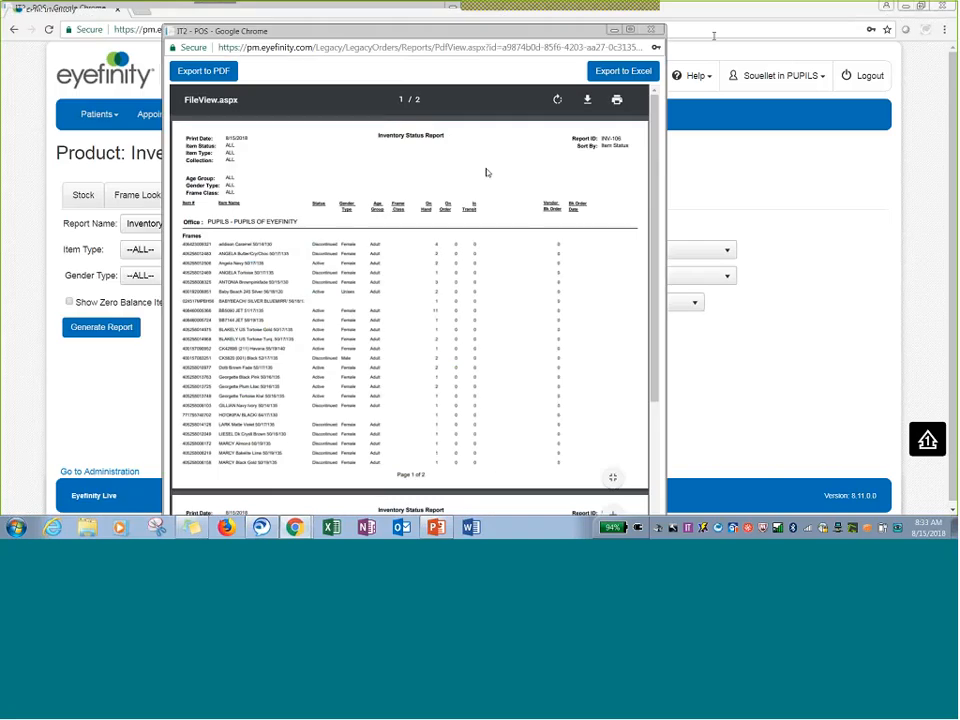
{"action": "left_click", "coordinate": [630, 30]}
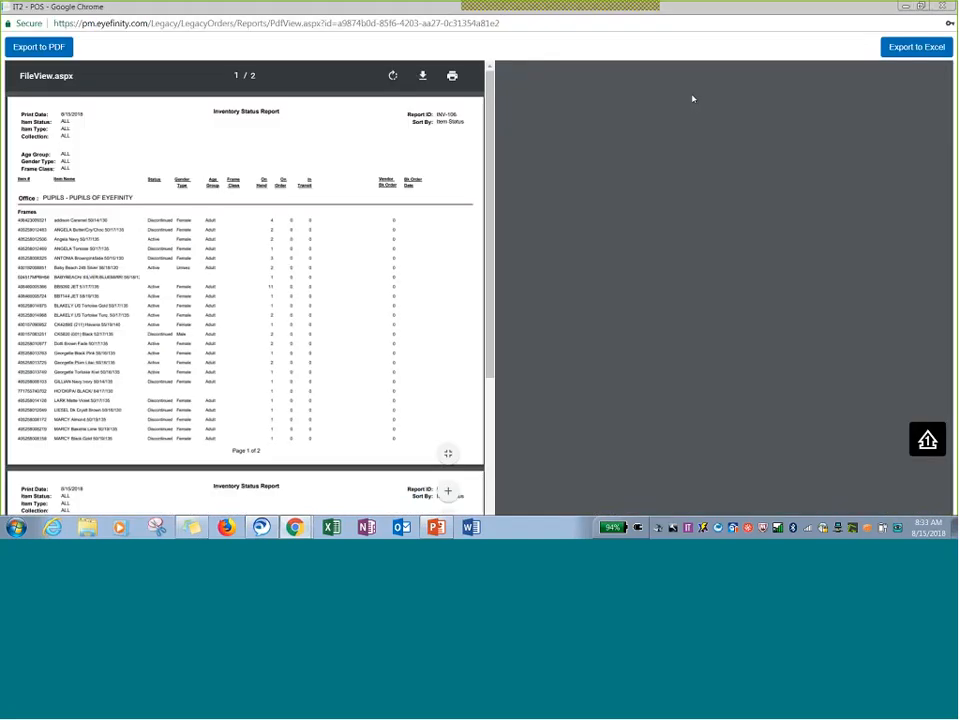
Zoom into the inventory status report, scroll through its first page, and close the report window.
{"action": "left_click", "coordinate": [907, 479]}
{"action": "left_click", "coordinate": [907, 479]}
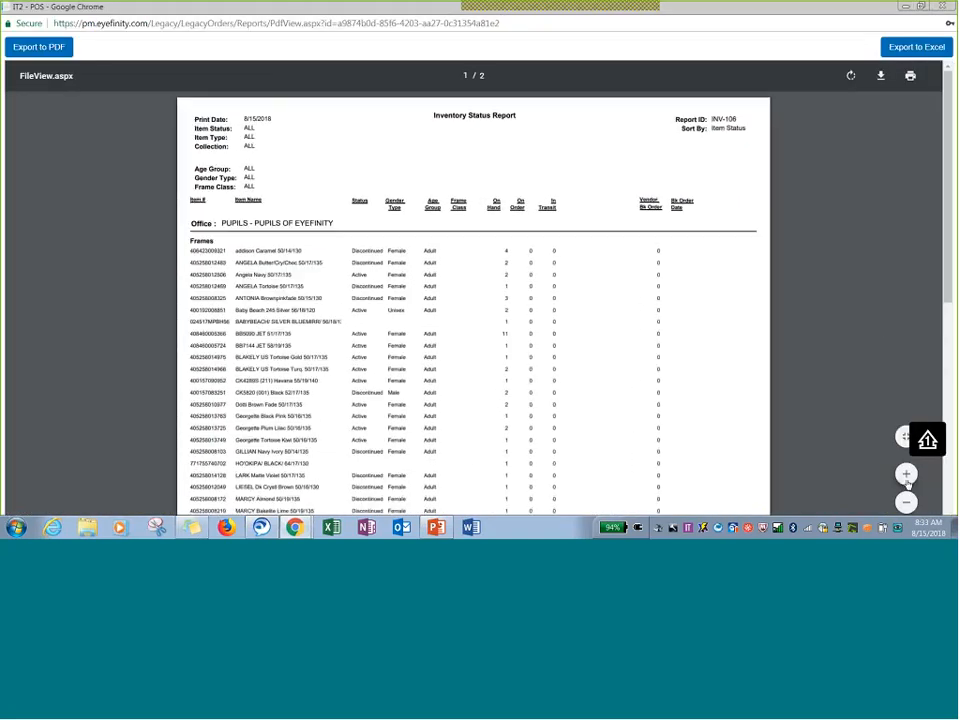
{"action": "left_click", "coordinate": [907, 479]}
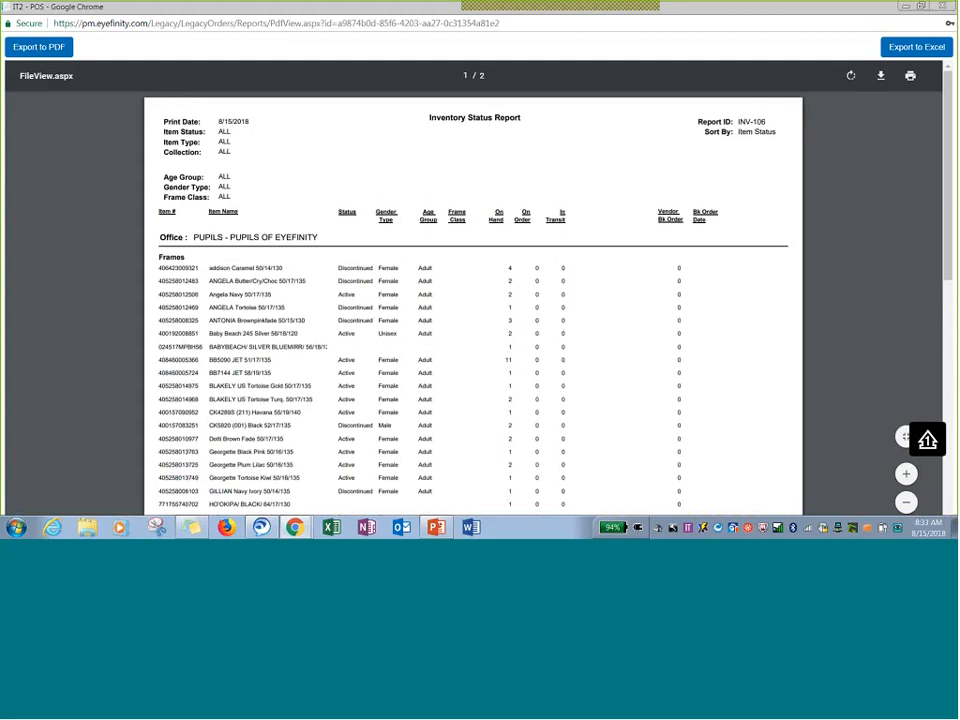
{"action": "left_click", "coordinate": [910, 475]}
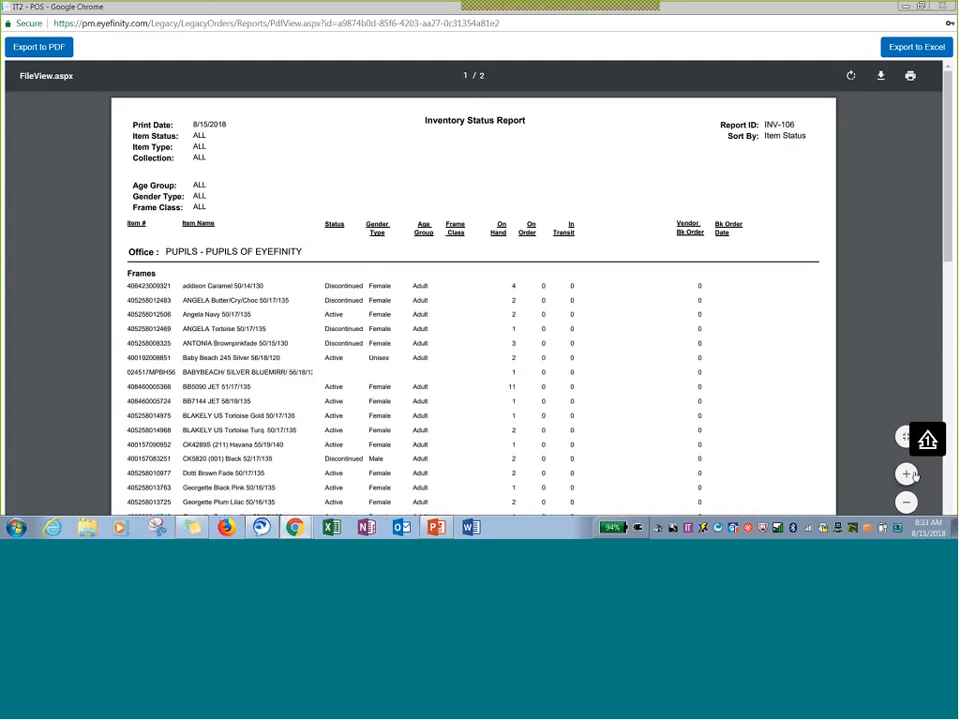
{"action": "left_click", "coordinate": [910, 475]}
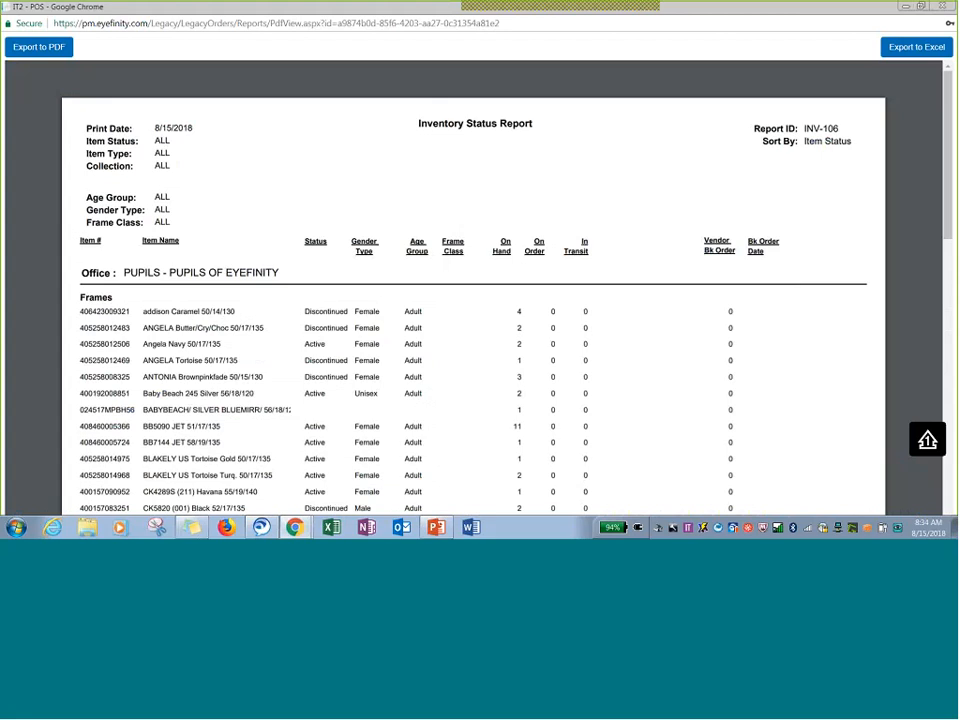
{"action": "scroll", "coordinate": [499, 381], "scroll_direction": "down", "scroll_amount": 2}
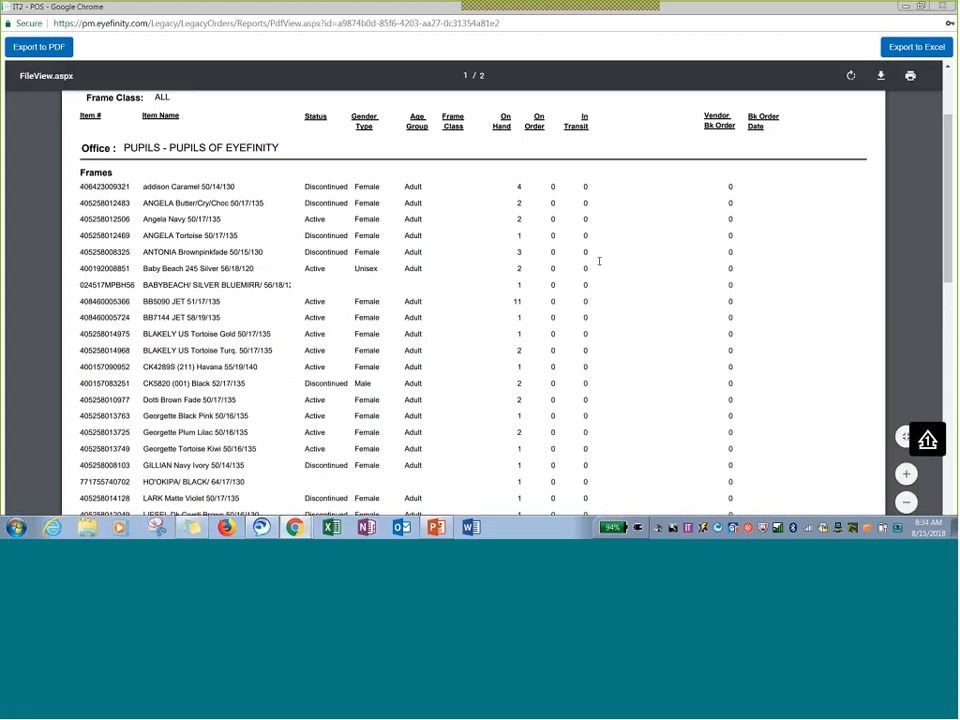
{"action": "scroll", "coordinate": [618, 356], "scroll_direction": "down", "scroll_amount": 1}
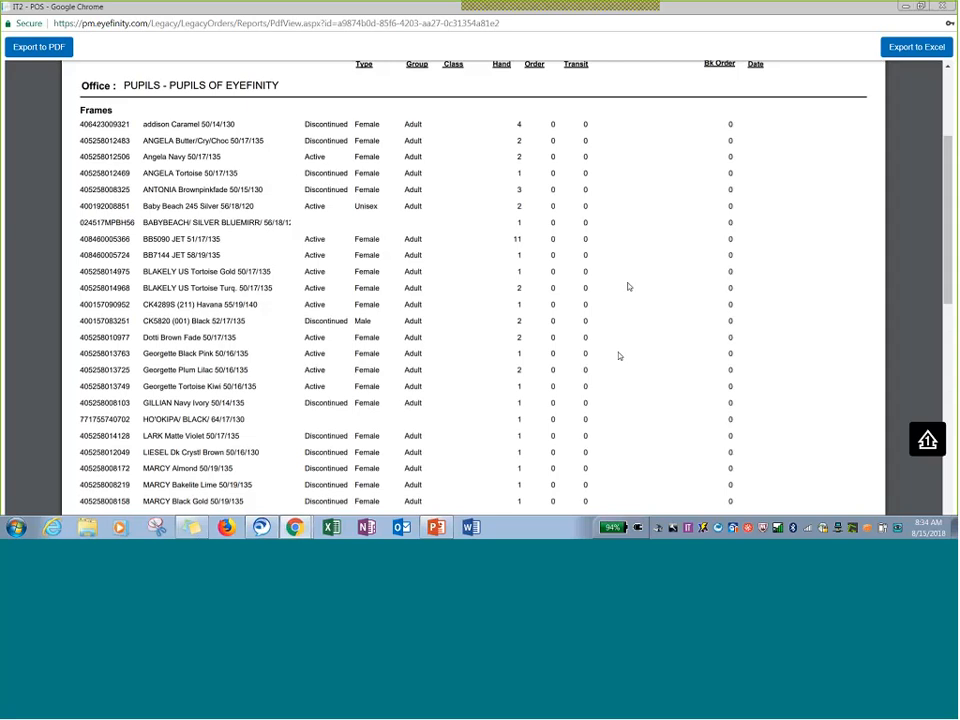
{"action": "scroll", "coordinate": [618, 356], "scroll_direction": "down", "scroll_amount": 2}
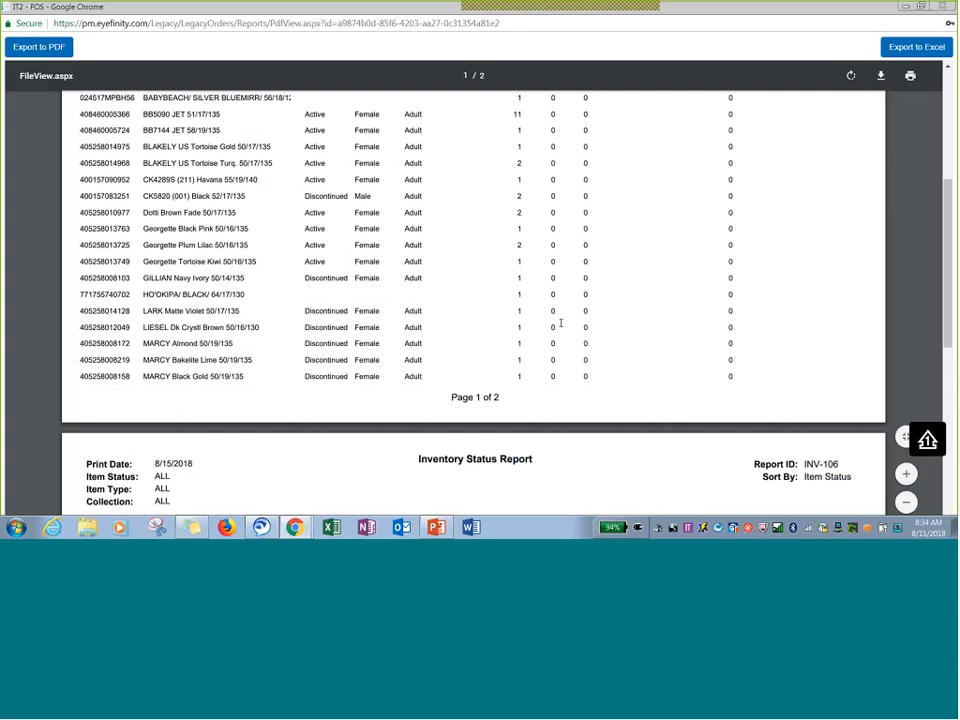
{"action": "scroll", "coordinate": [402, 294], "scroll_direction": "up", "scroll_amount": 5}
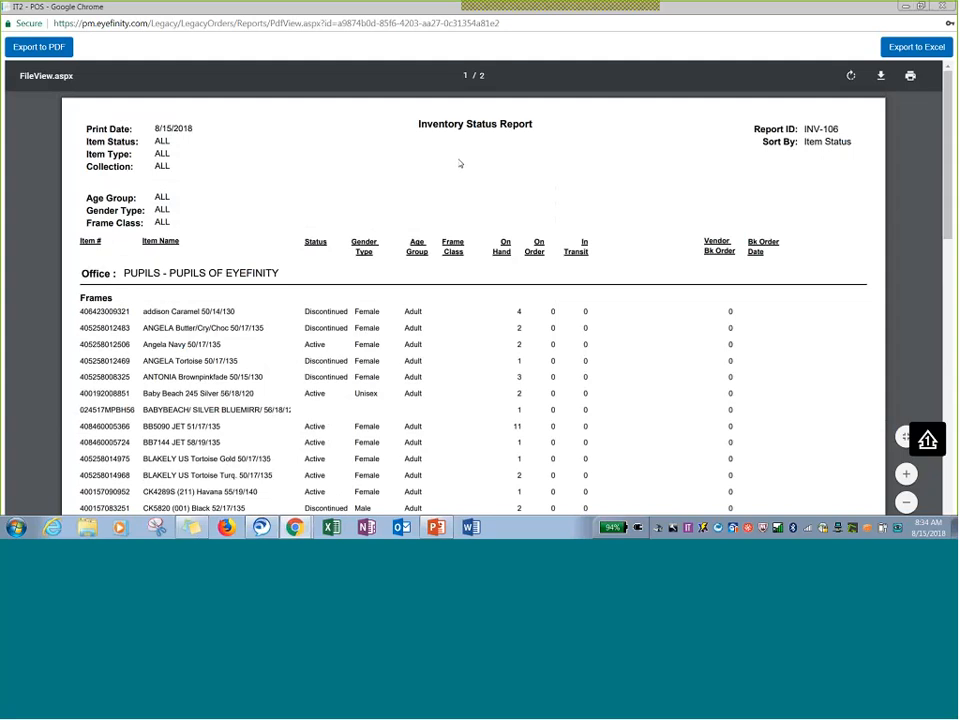
{"action": "left_click_drag", "start_coordinate": [830, 6], "coordinate": [620, 58]}
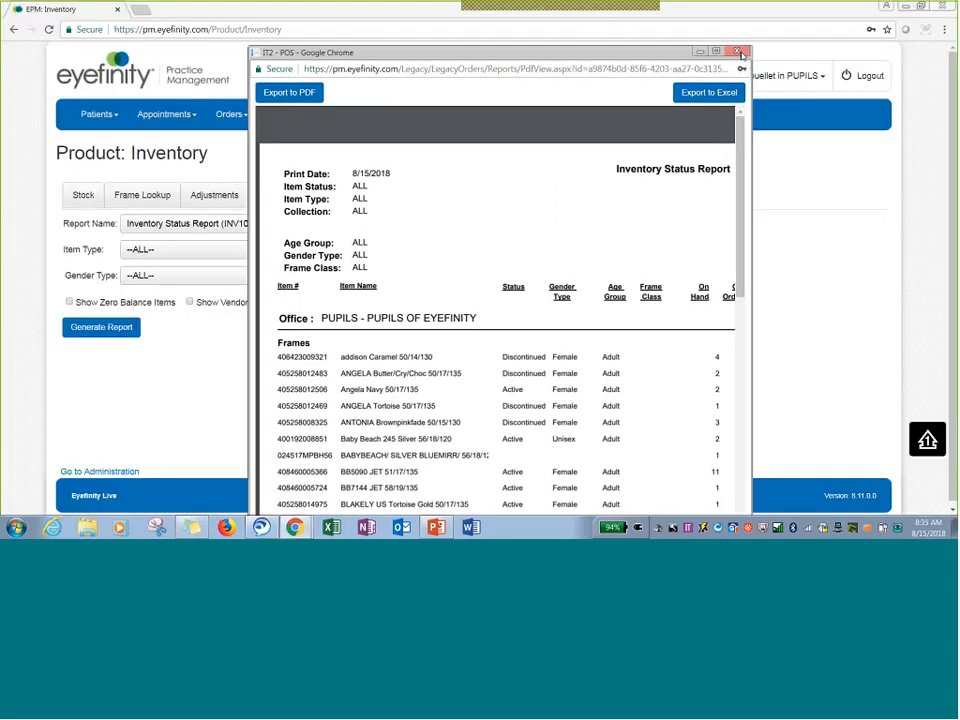
{"action": "left_click", "coordinate": [738, 51]}
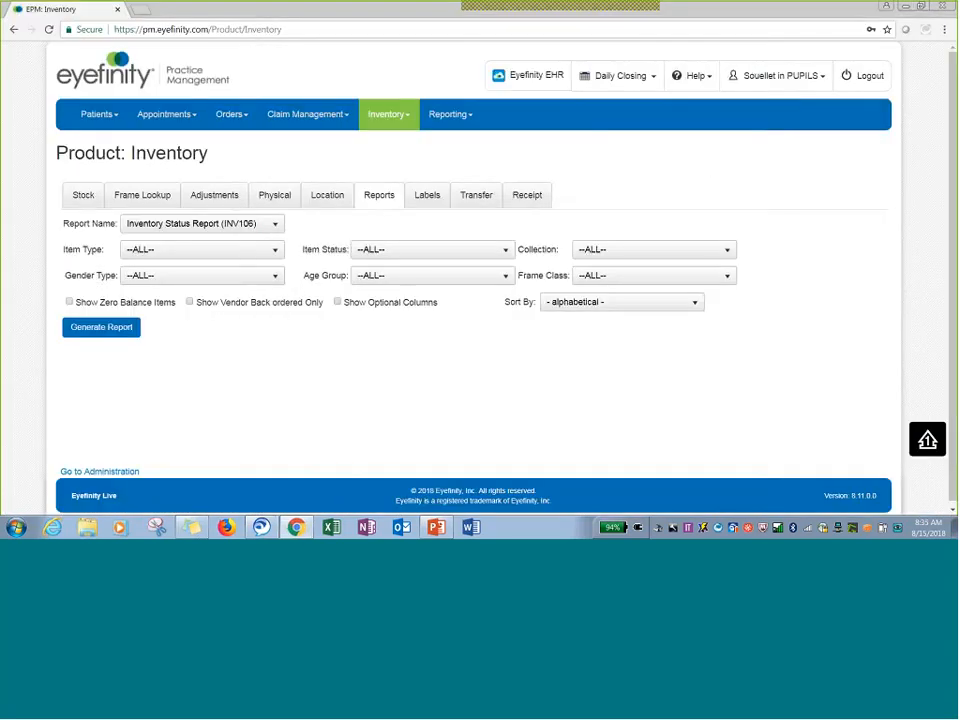
Select the Frame Sale By Vendor By Collection (INV111) report and set its year to 2018.
{"action": "left_click", "coordinate": [194, 225]}
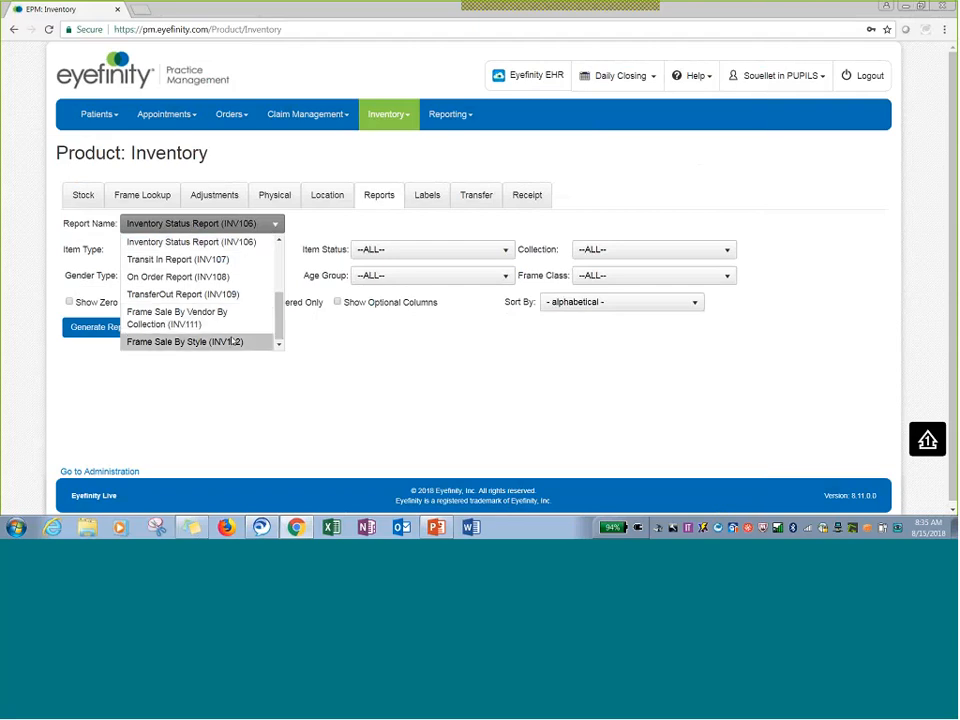
{"action": "left_click", "coordinate": [233, 320]}
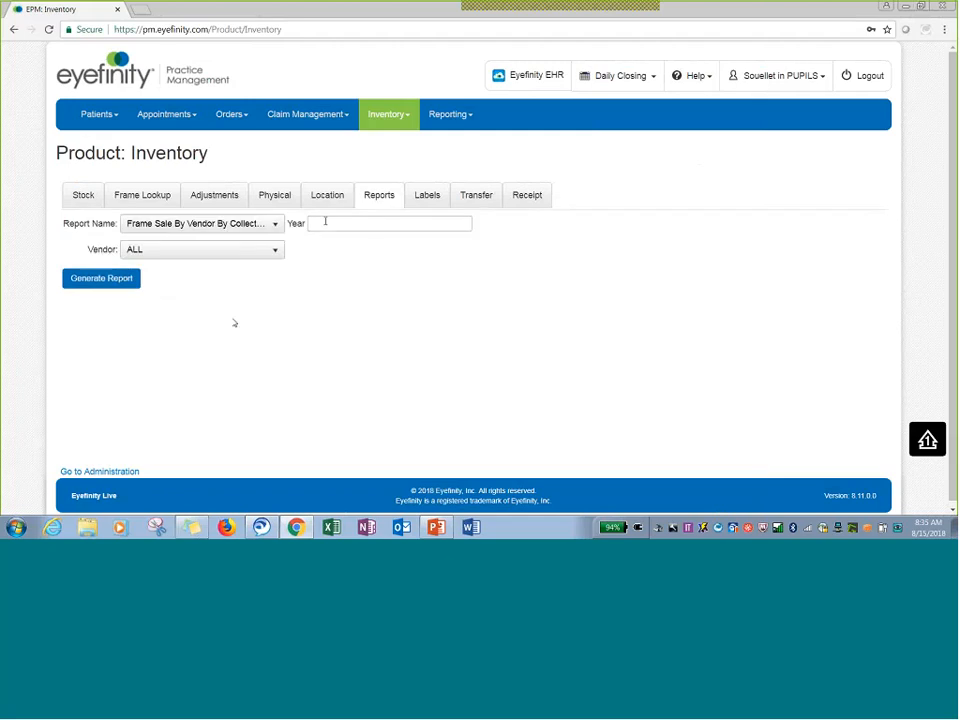
{"action": "left_click", "coordinate": [325, 222]}
{"action": "type", "text": "2018"}
Browse the vendor list for the report, keeping the vendor set to ALL.
{"action": "left_click", "coordinate": [201, 252]}
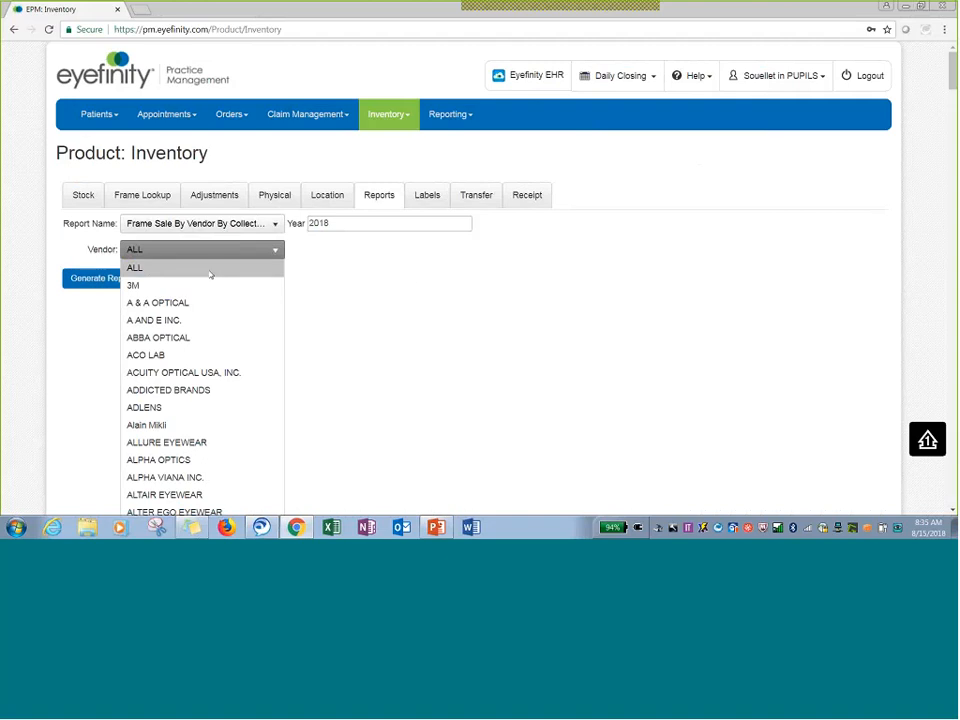
{"action": "left_click", "coordinate": [422, 283]}
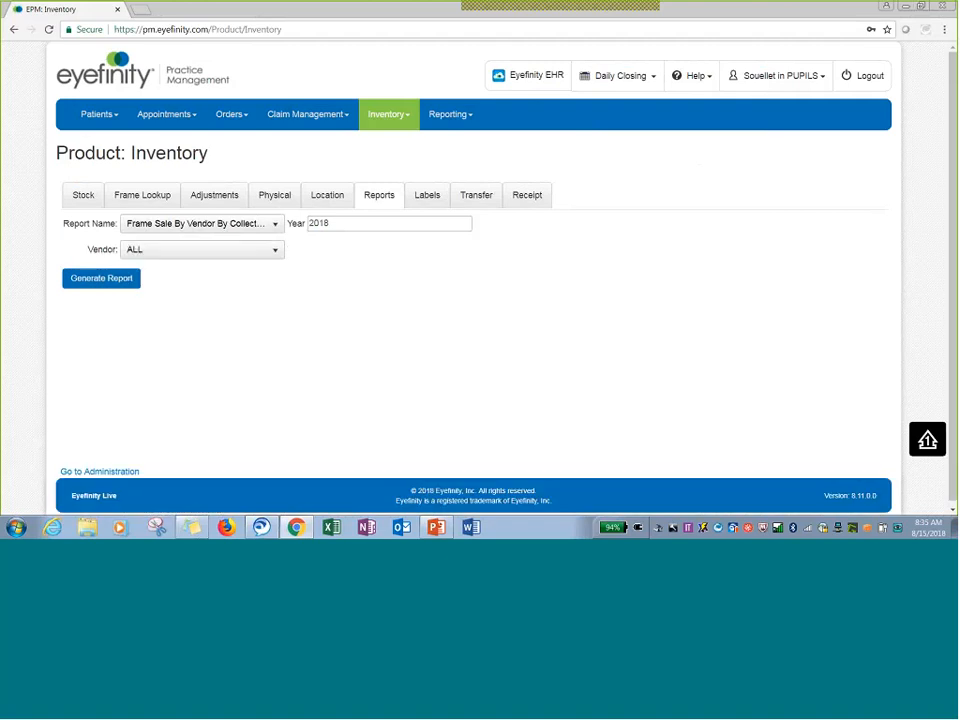
{"action": "left_click", "coordinate": [214, 251]}
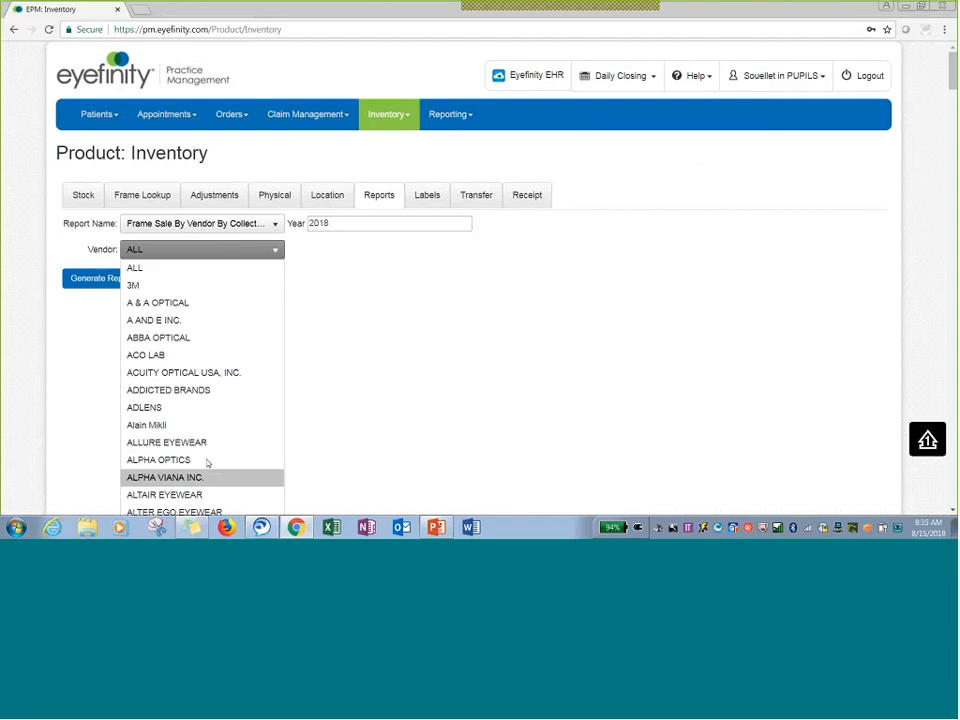
{"action": "scroll", "coordinate": [204, 403], "scroll_direction": "down", "scroll_amount": 2}
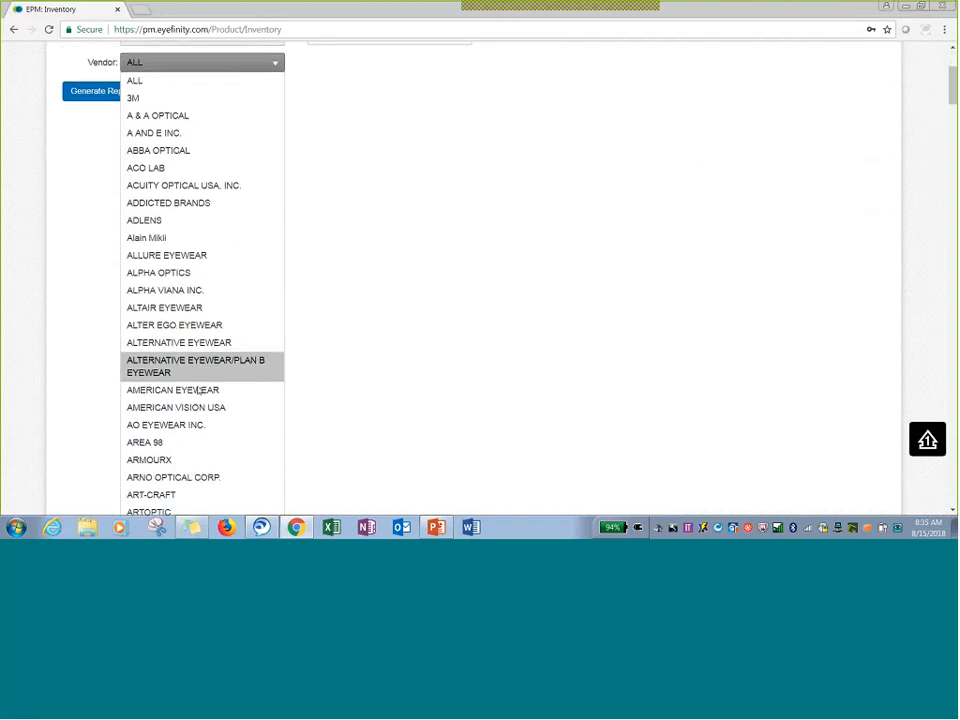
{"action": "scroll", "coordinate": [199, 390], "scroll_direction": "down", "scroll_amount": 2}
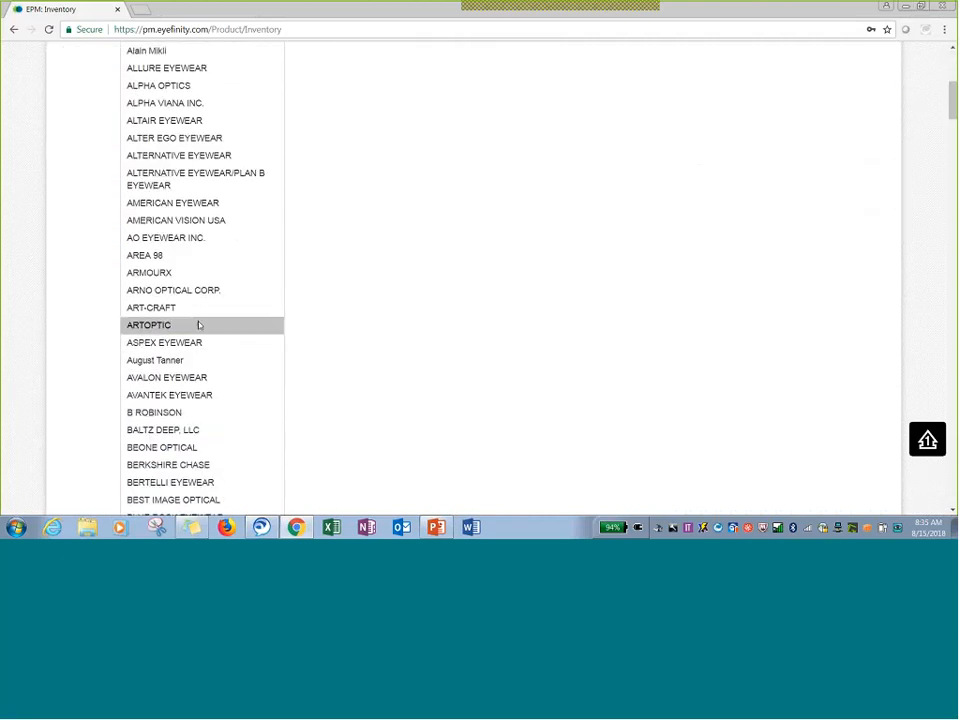
{"action": "scroll", "coordinate": [199, 325], "scroll_direction": "down", "scroll_amount": 3}
{"action": "left_click", "coordinate": [506, 208]}
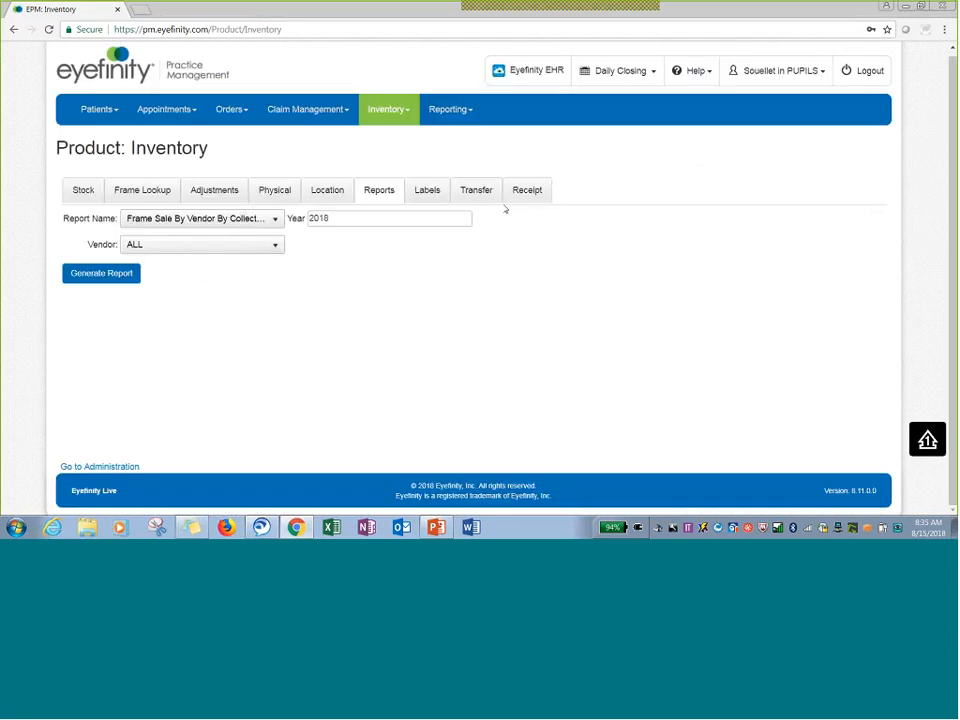
Generate the Frame Sale By Vendor By Collection report, maximize and zoom in to review it, and close the report window.
{"action": "left_click", "coordinate": [120, 278]}
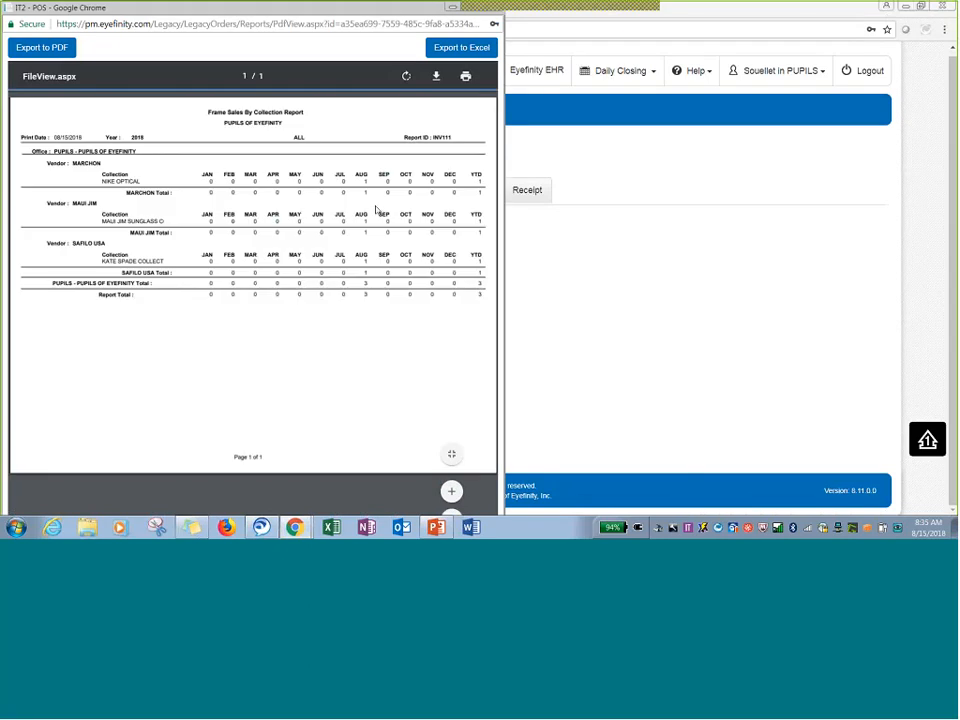
{"action": "left_click_drag", "start_coordinate": [350, 12], "coordinate": [384, 38]}
{"action": "left_click", "coordinate": [501, 33]}
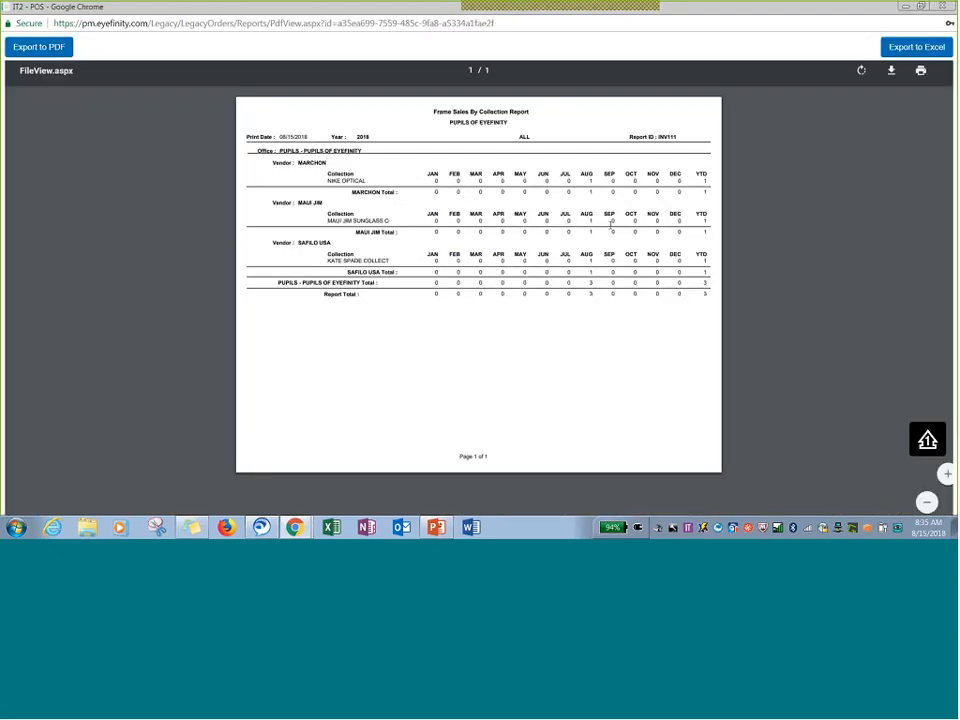
{"action": "left_click", "coordinate": [905, 475]}
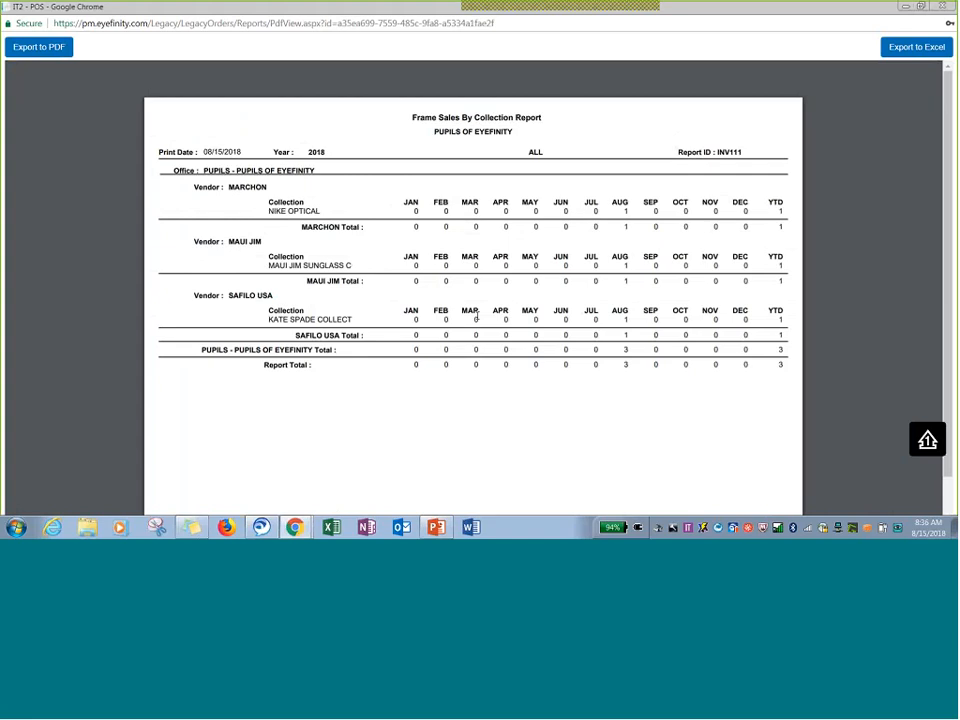
{"action": "left_click", "coordinate": [941, 7]}
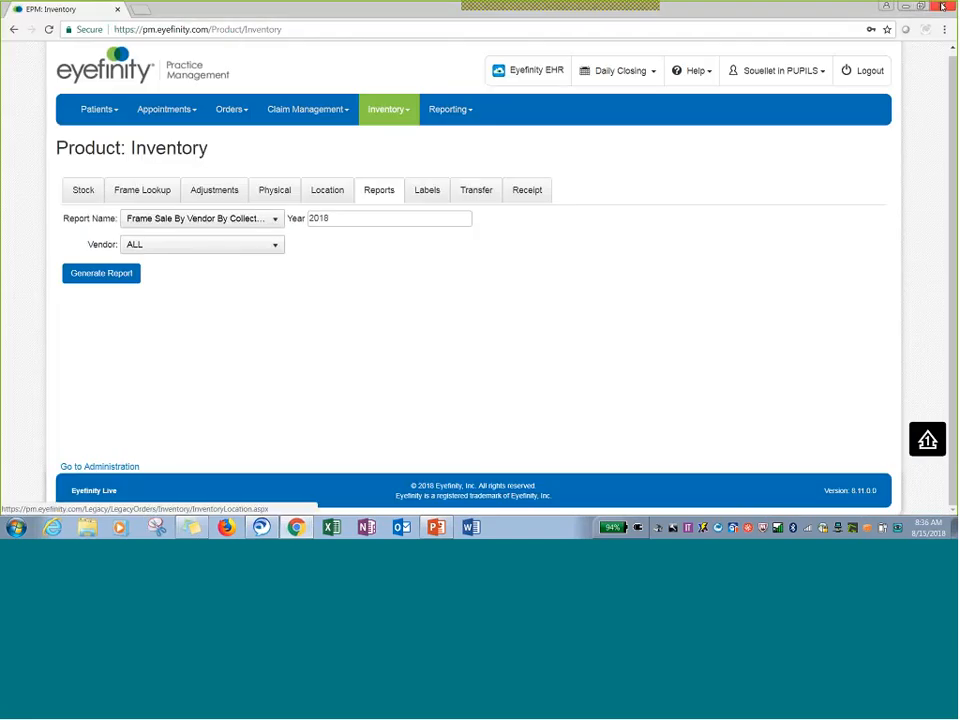
Select the Frame Sale By Style (INV112) report with collection ALL and turn on Show Detail by Item.
{"action": "left_click", "coordinate": [213, 222]}
{"action": "left_click", "coordinate": [200, 281]}
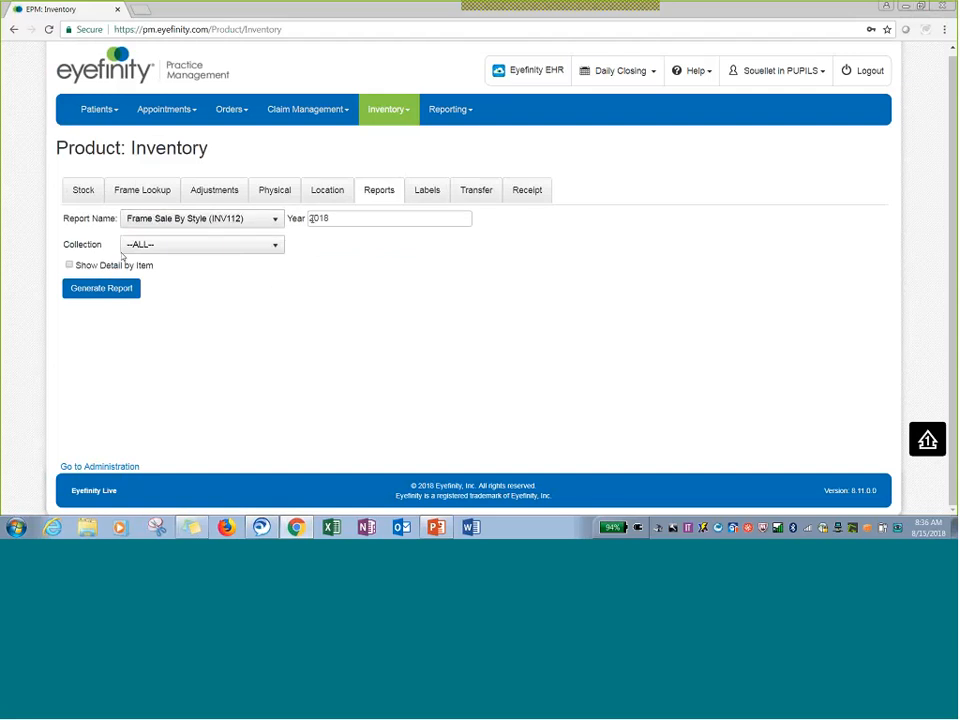
{"action": "left_click", "coordinate": [180, 246]}
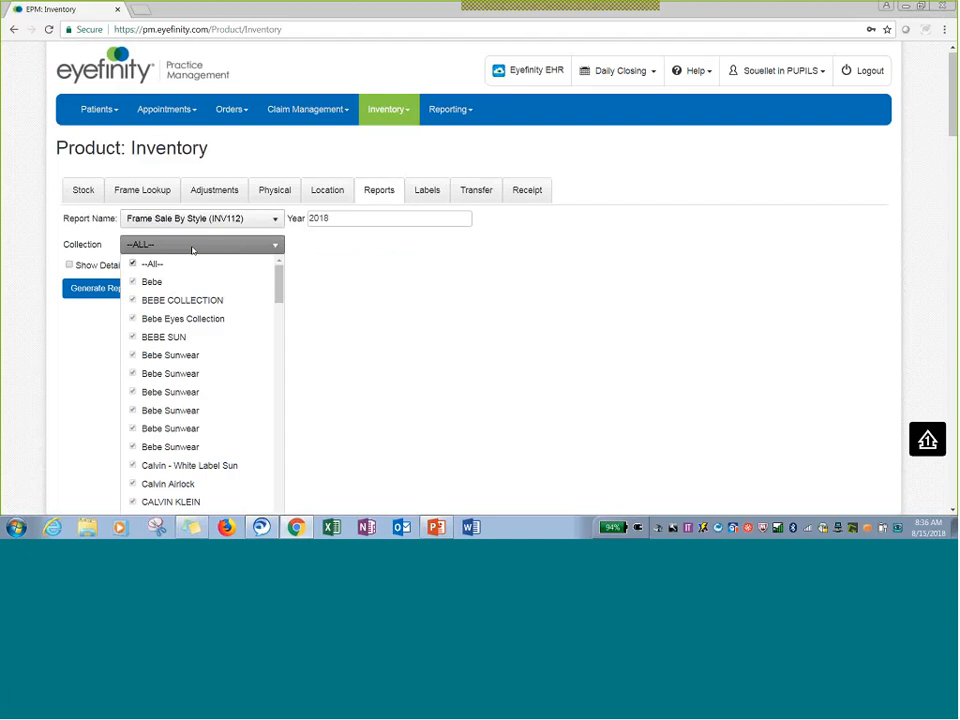
{"action": "left_click", "coordinate": [107, 250]}
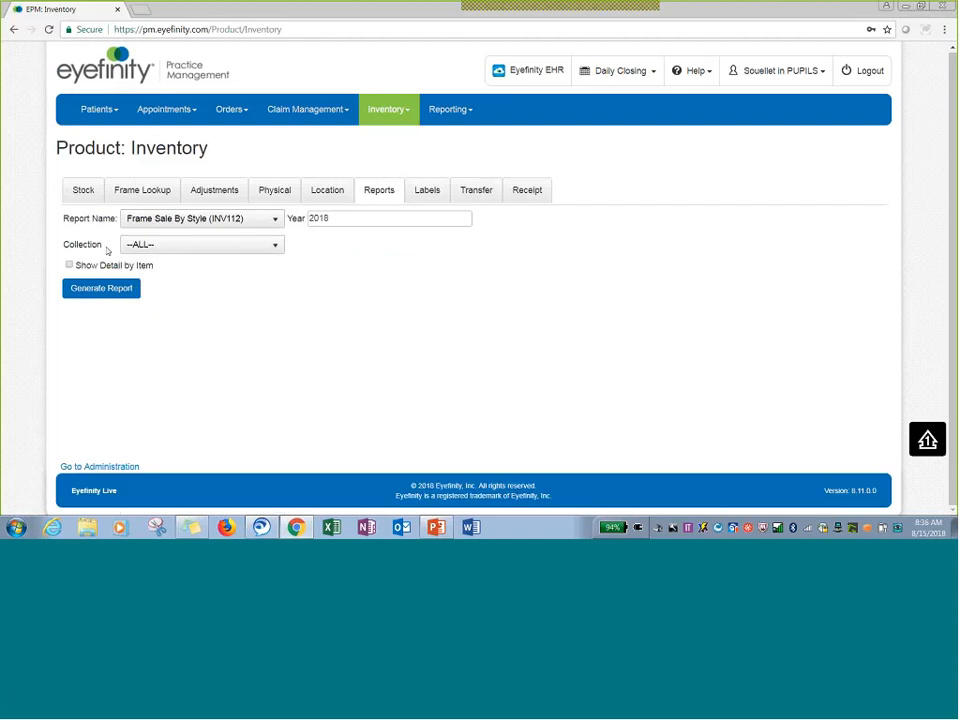
{"action": "left_click", "coordinate": [69, 265]}
Generate the Frame Sale By Style report, move its window to review it, and close the report window.
{"action": "left_click", "coordinate": [100, 289]}
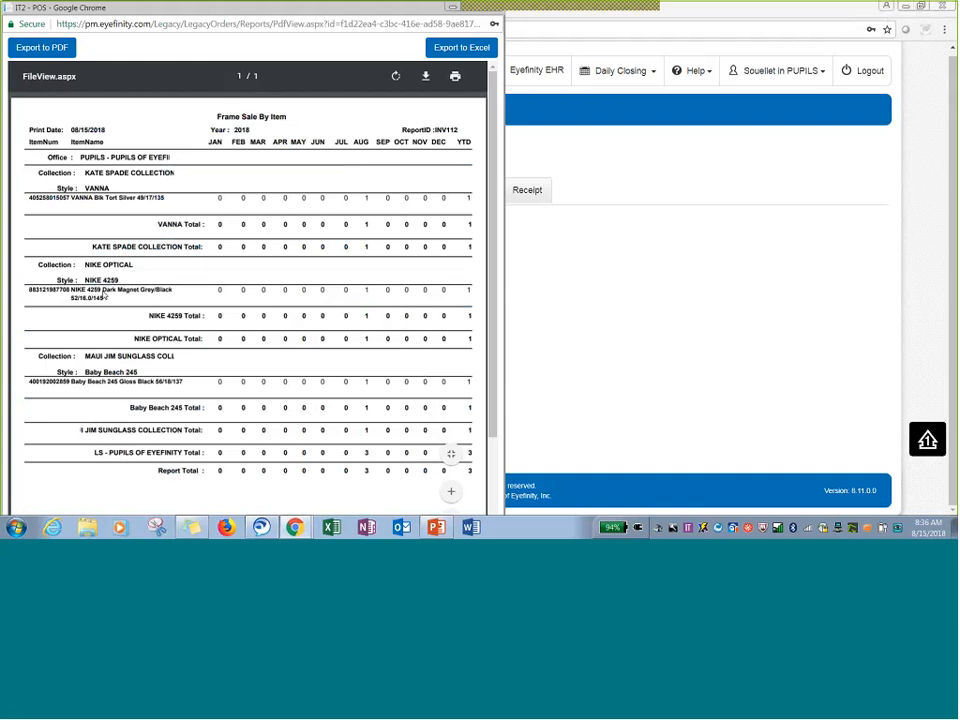
{"action": "left_click_drag", "start_coordinate": [326, 8], "coordinate": [380, 23]}
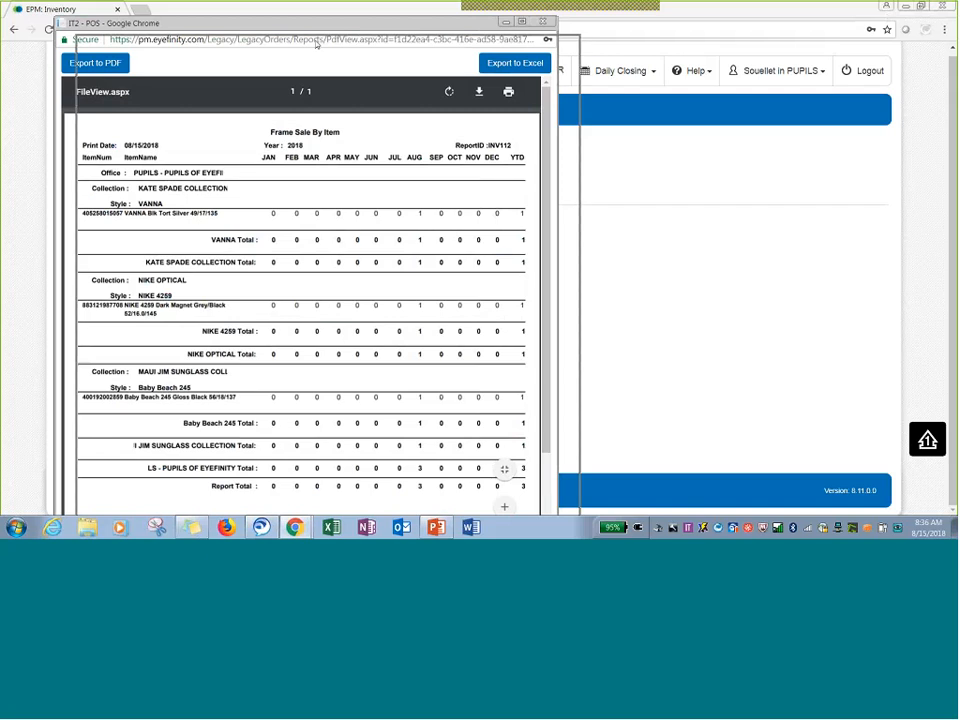
{"action": "left_click_drag", "start_coordinate": [292, 22], "coordinate": [316, 42]}
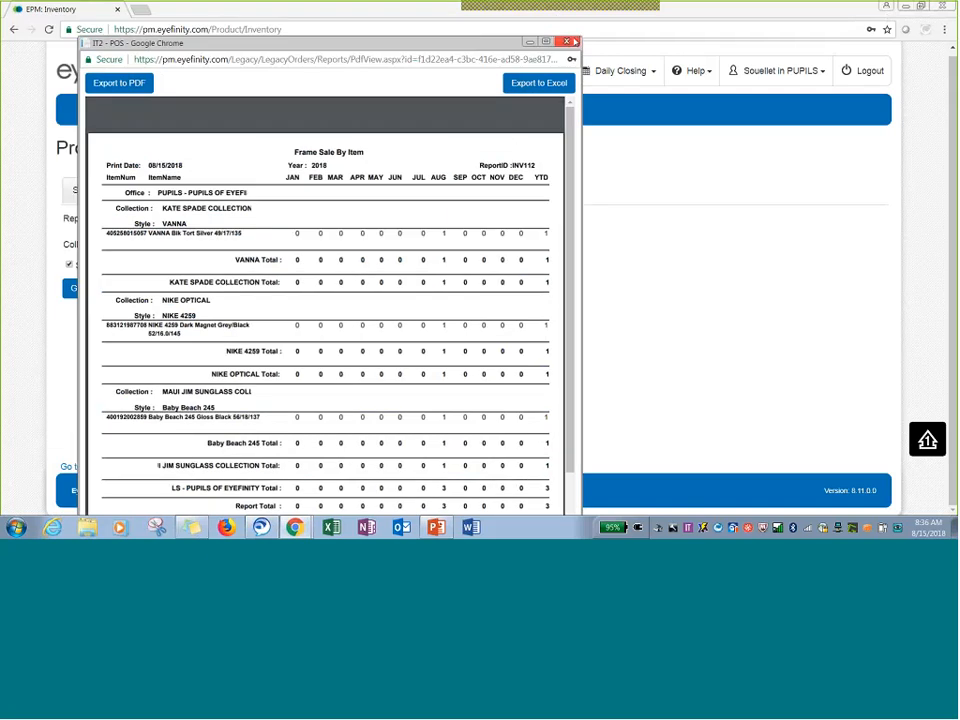
{"action": "left_click", "coordinate": [575, 42]}
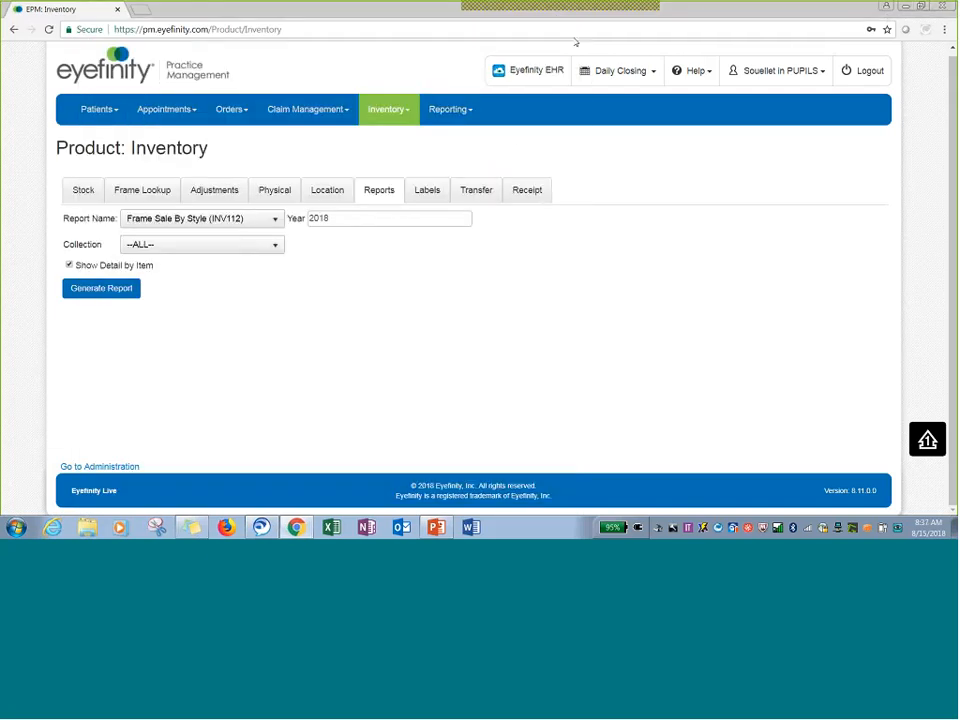
Turn off the Show Detail by Item option.
{"action": "left_click", "coordinate": [69, 265]}
{"action": "mouse_move", "coordinate": [436, 530]}
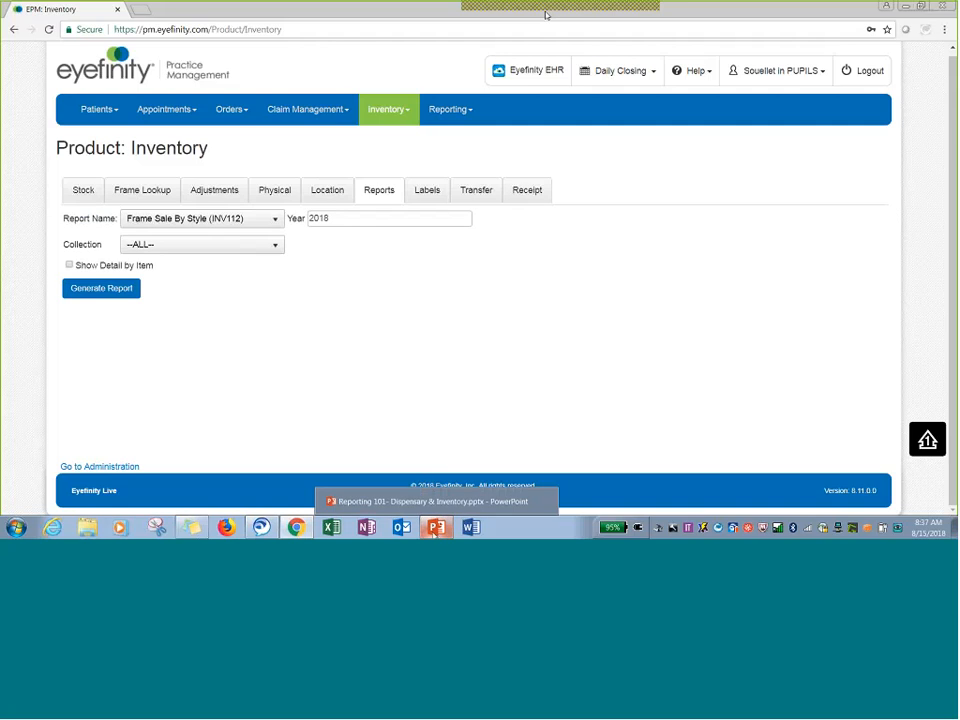